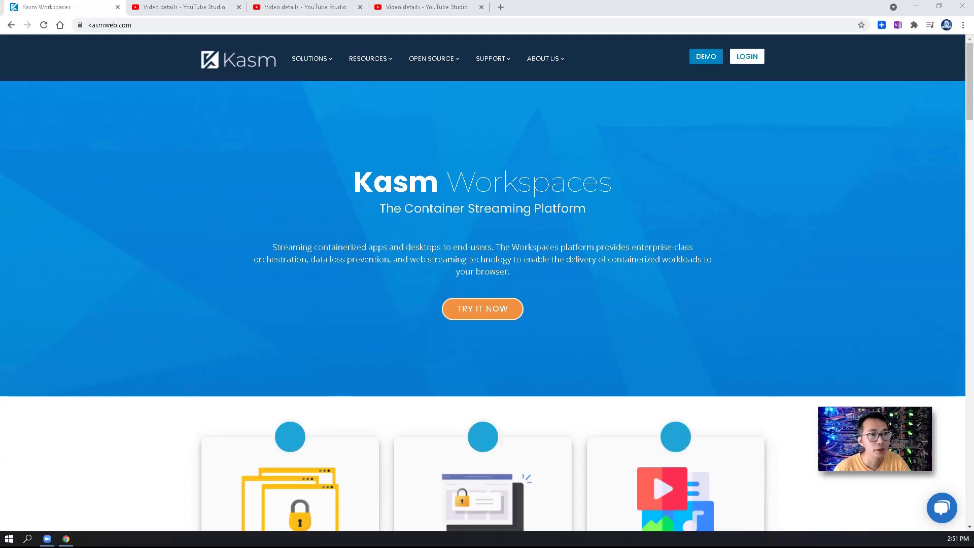
Step: Review the n.eko, Access Linux Desktop and VNC/XFCE CentOS7 video details, then return to Kasm Workspaces
left_click(187, 14)
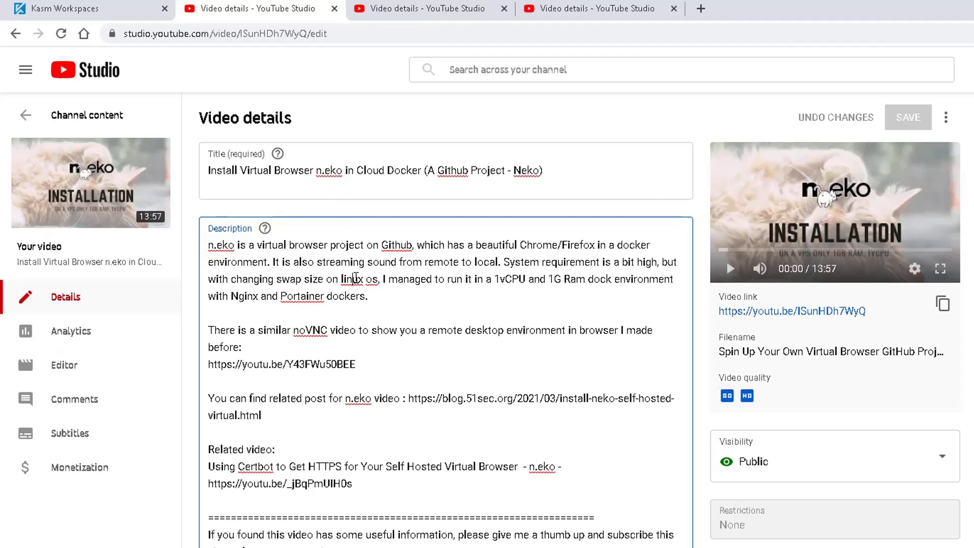
left_click(404, 11)
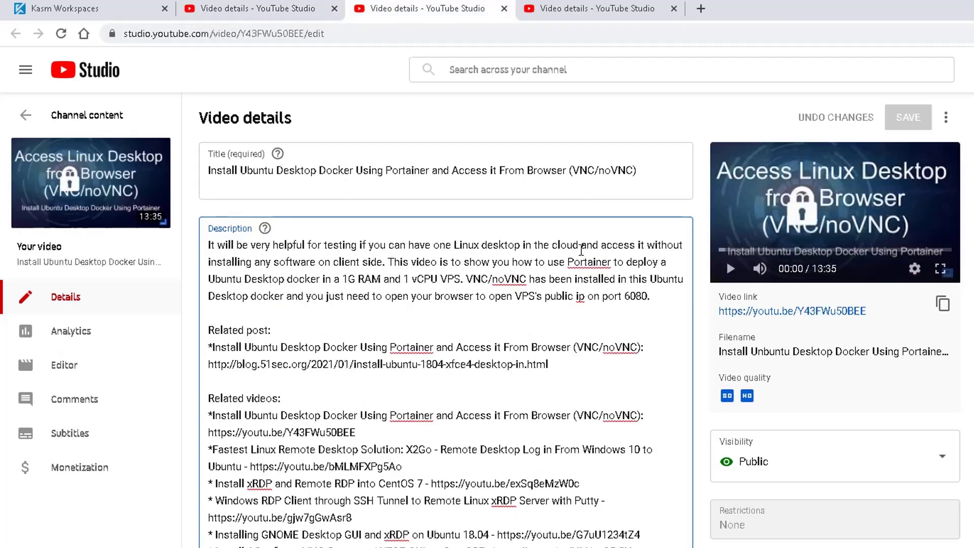
left_click_drag(527, 279, 499, 279)
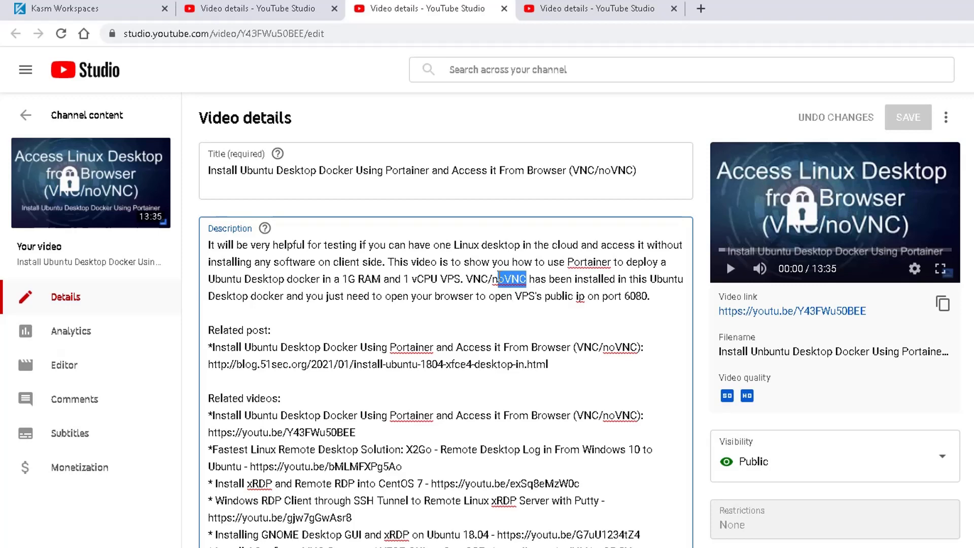
left_click(538, 9)
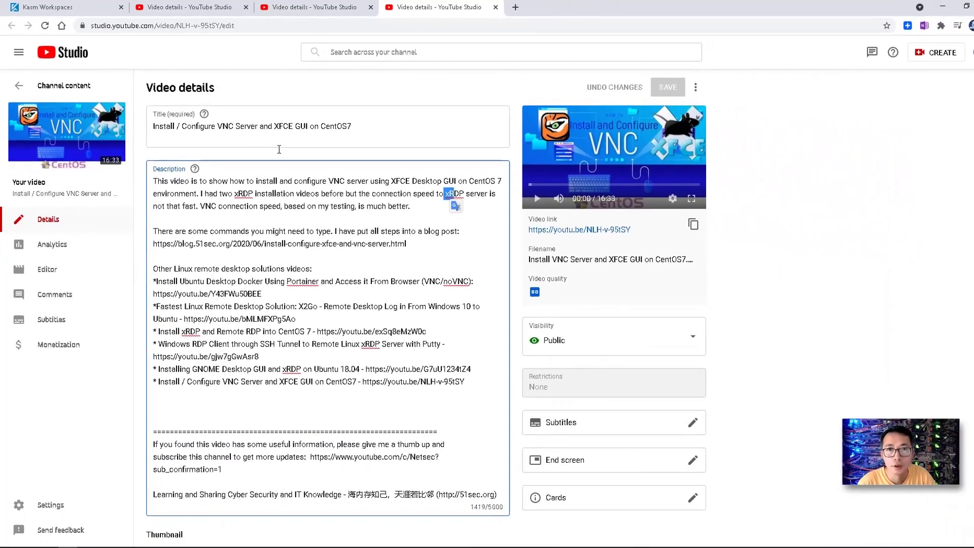
left_click(127, 13)
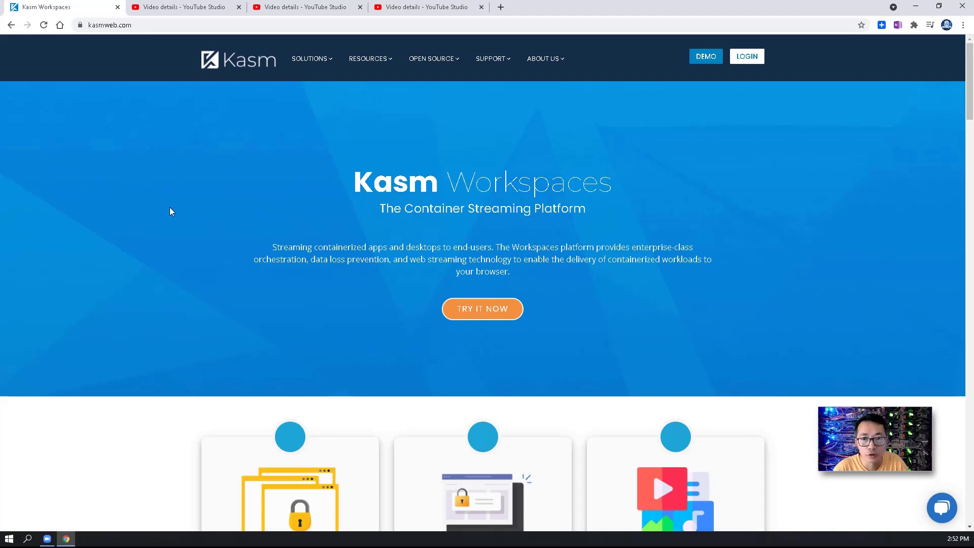
Step: Scroll the kasmweb.com homepage down to Customer Reviews and back up to the Docker/AWS section
scroll(171, 210, "down", 1)
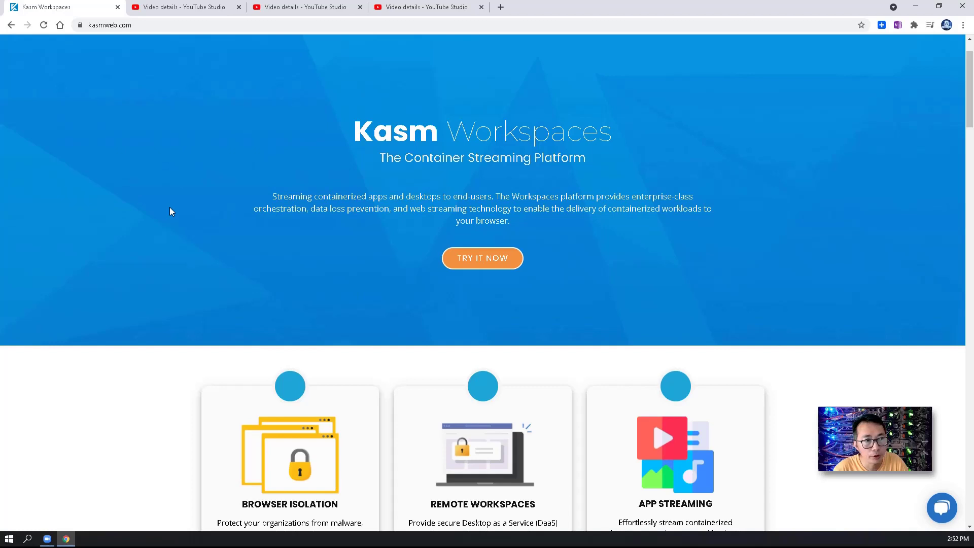
scroll(170, 212, "down", 1)
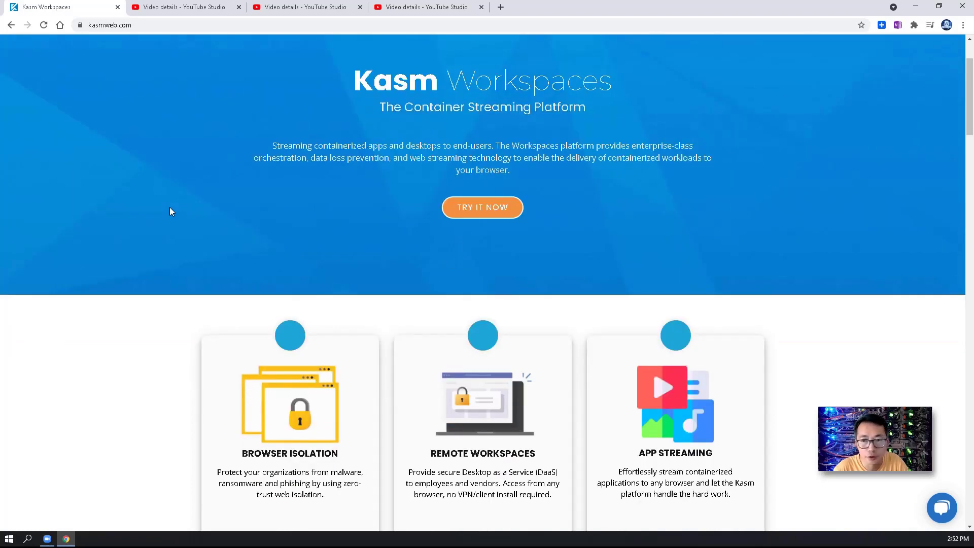
scroll(170, 211, "down", 1)
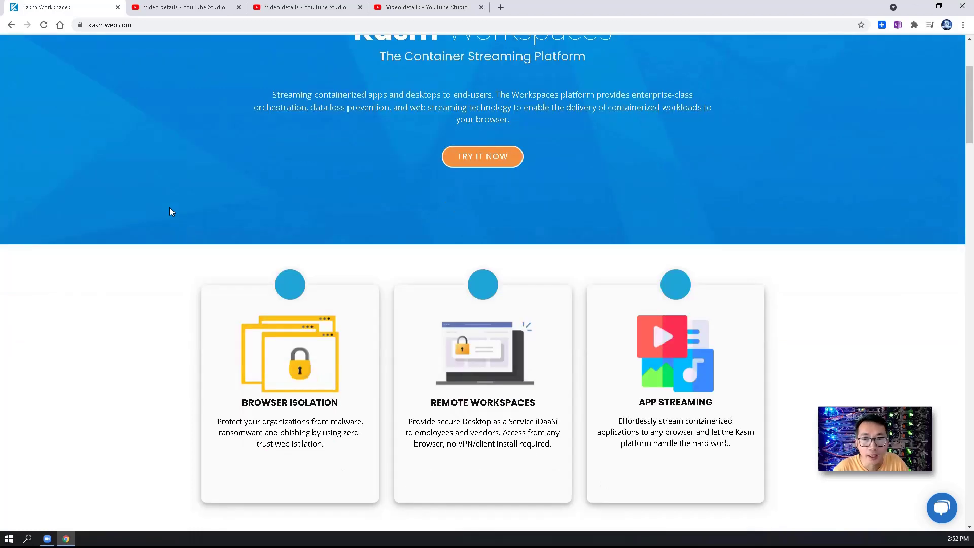
scroll(170, 212, "down", 2)
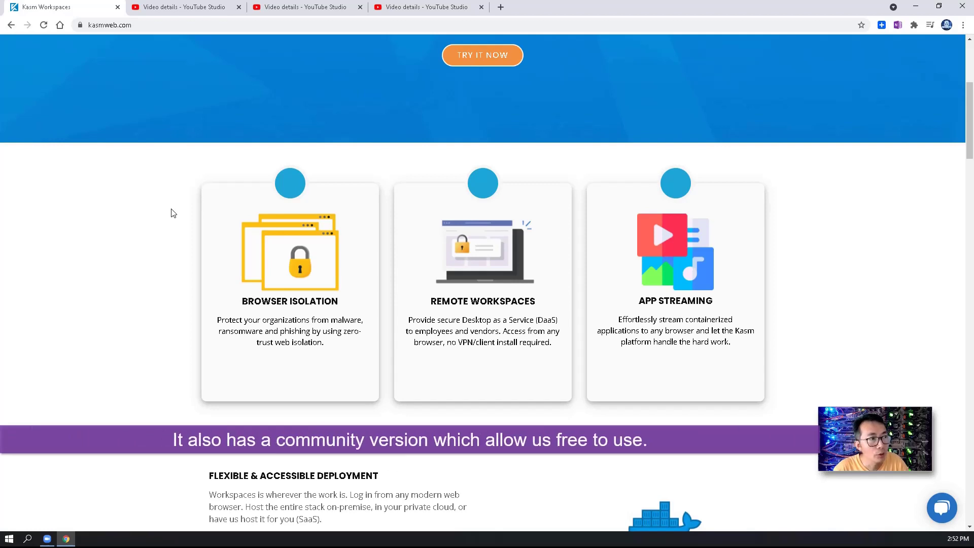
scroll(170, 213, "down", 2)
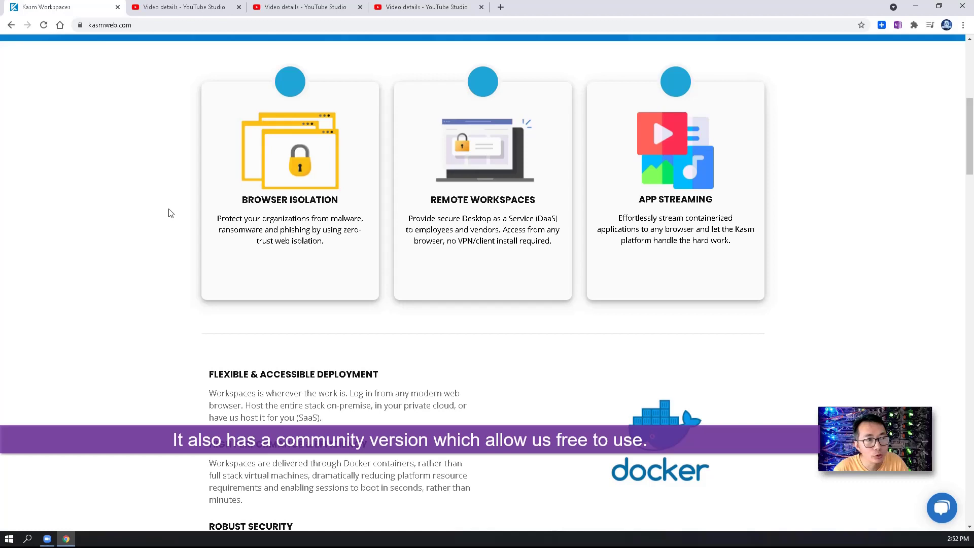
scroll(171, 213, "down", 3)
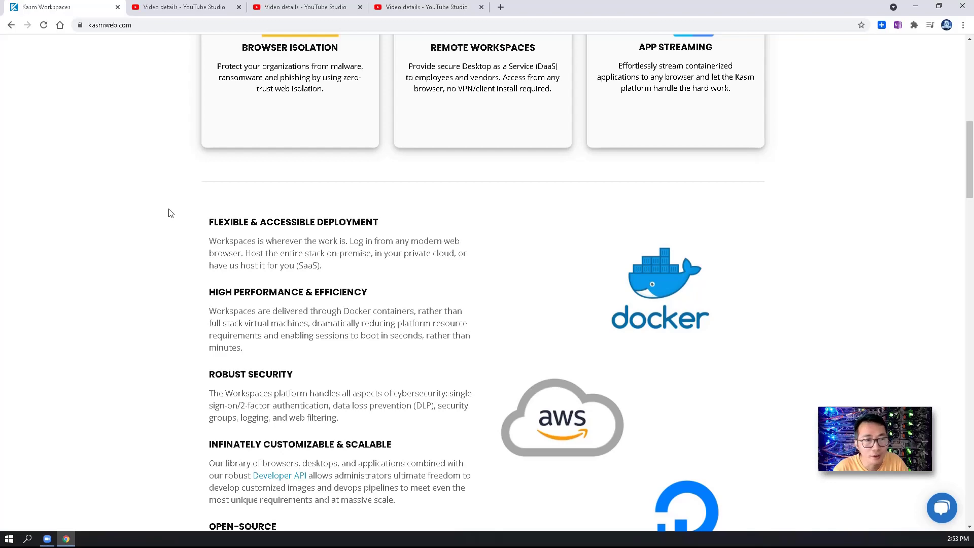
scroll(170, 213, "down", 1)
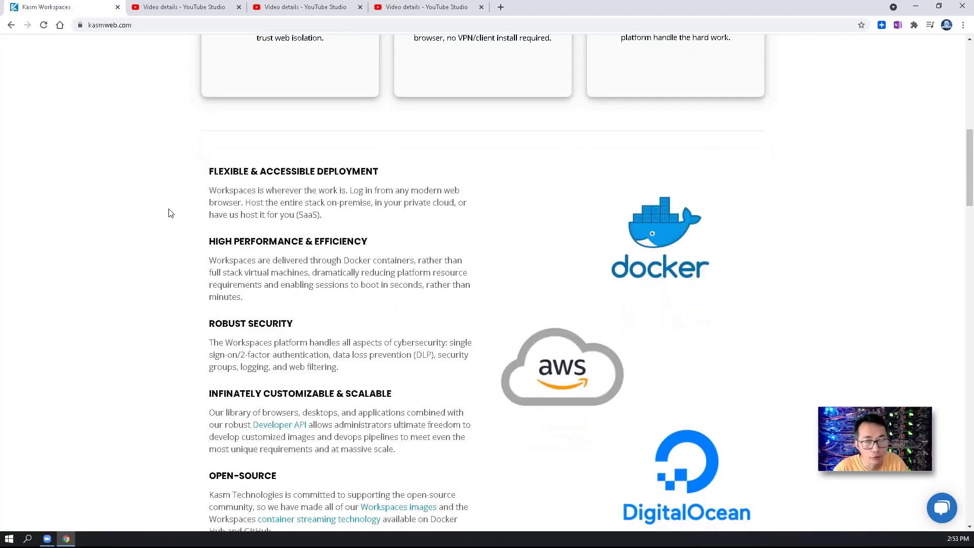
scroll(171, 213, "down", 1)
scroll(171, 213, "down", 4)
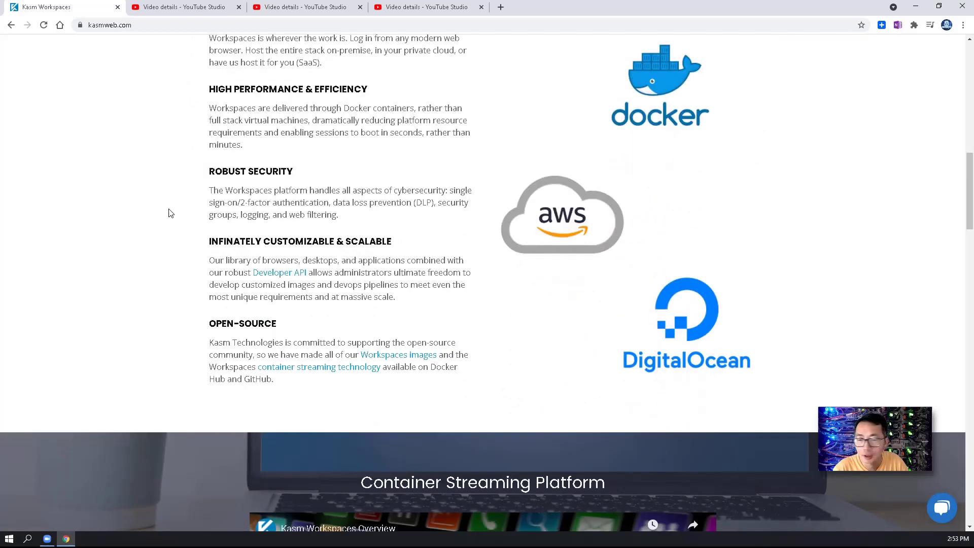
scroll(171, 213, "down", 2)
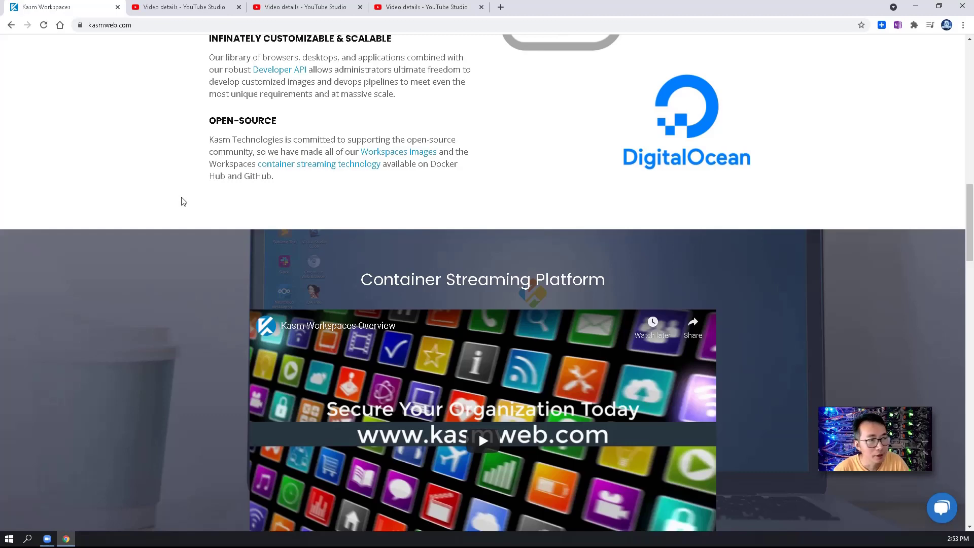
scroll(184, 203, "down", 2)
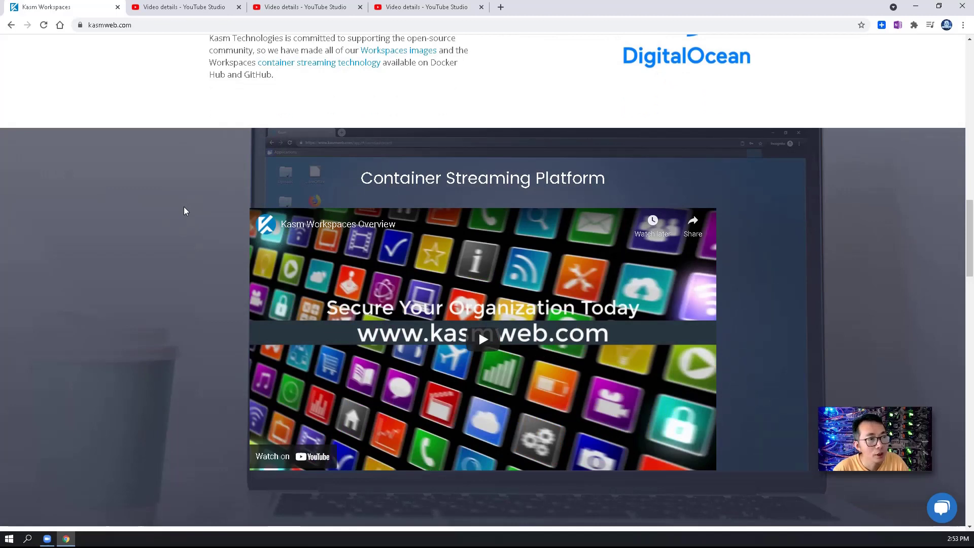
scroll(185, 210, "down", 1)
scroll(184, 211, "down", 5)
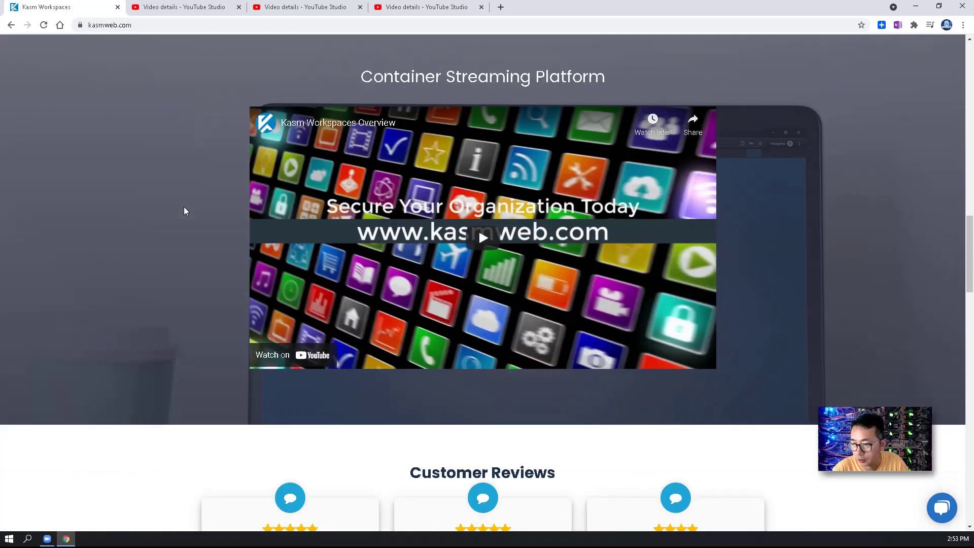
scroll(184, 210, "up", 3)
scroll(184, 211, "up", 7)
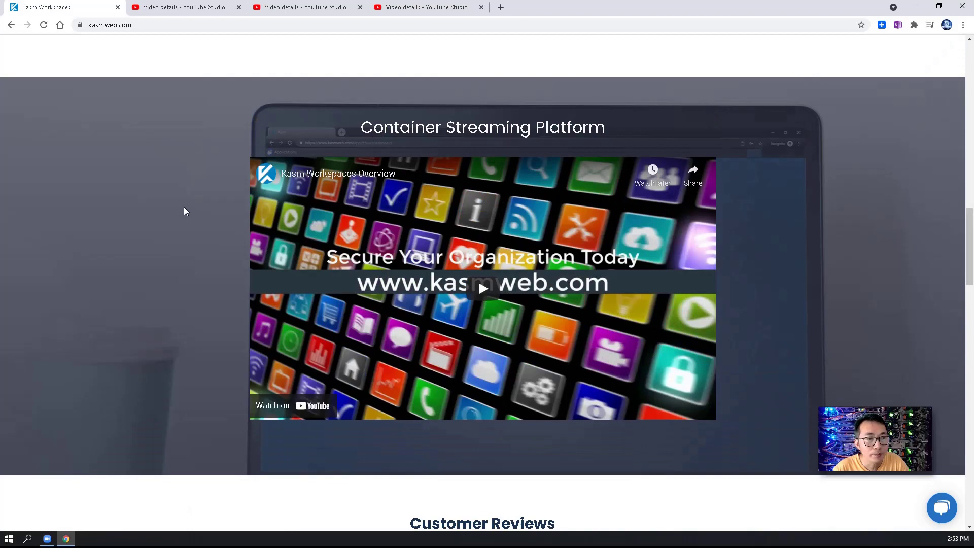
scroll(184, 211, "up", 3)
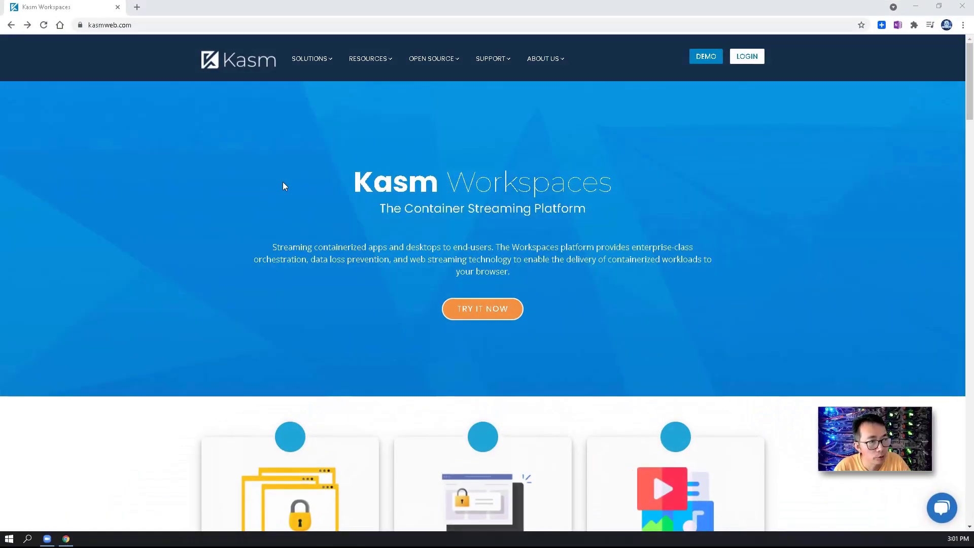
mouse_move(324, 63)
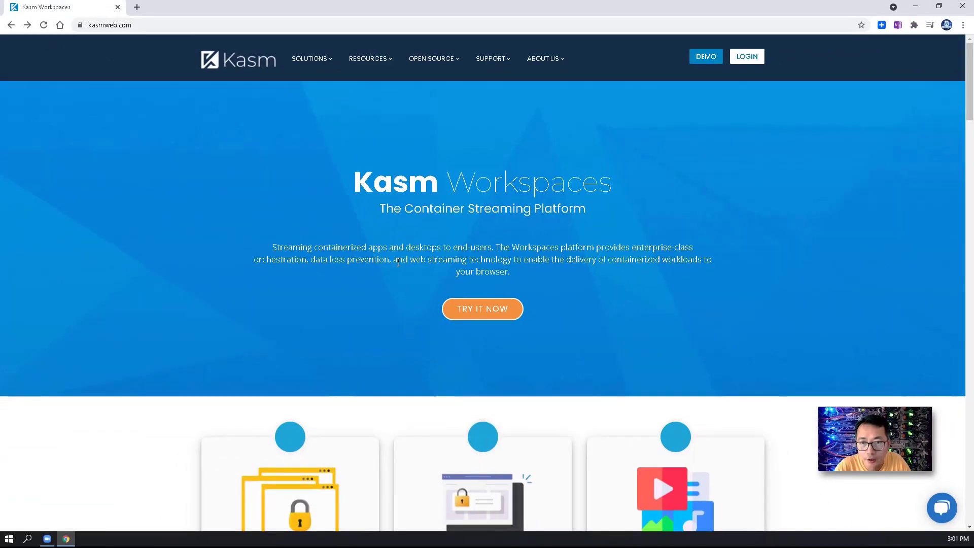
Step: Open the Kasm Technology Demo page from TRY IT NOW and scroll through its Desktop Workspaces demos
left_click(470, 313)
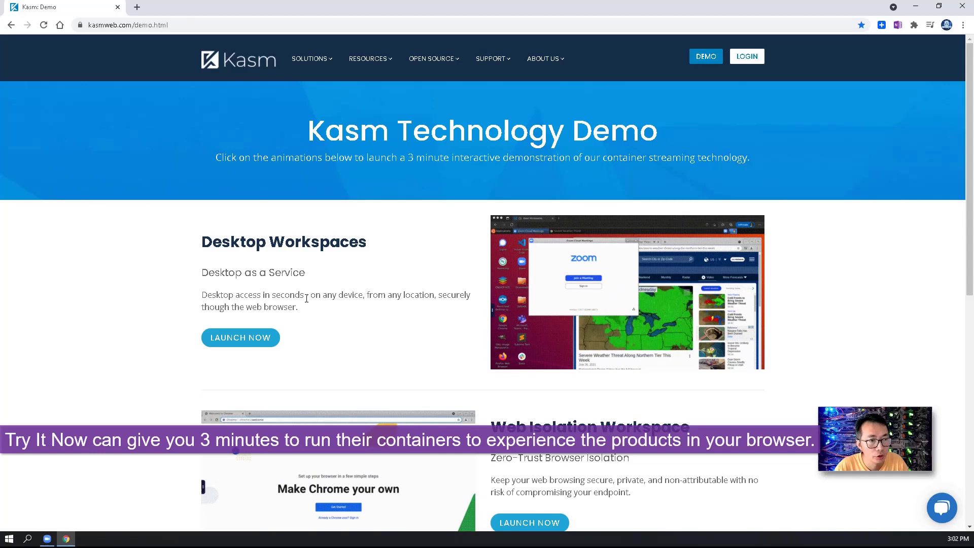
scroll(307, 300, "down", 2)
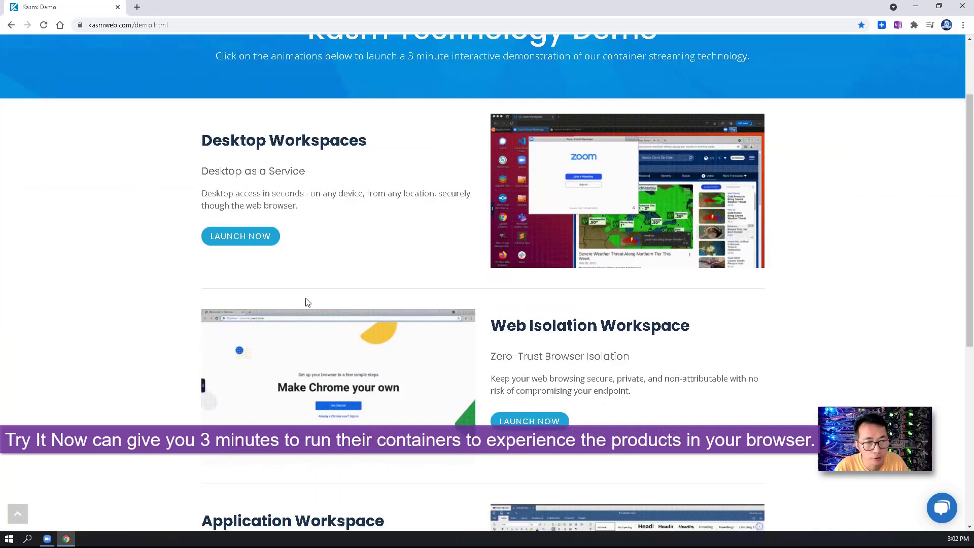
scroll(307, 302, "down", 2)
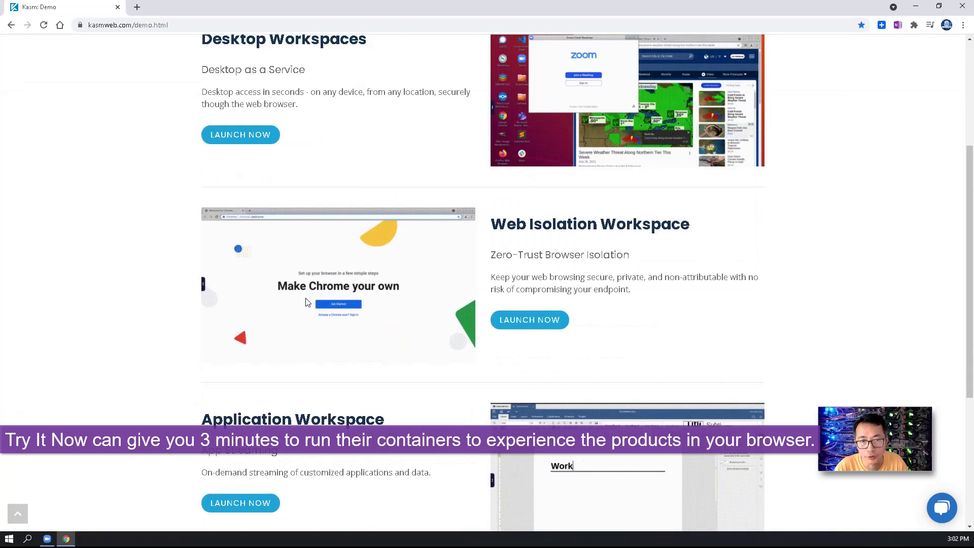
scroll(307, 302, "up", 2)
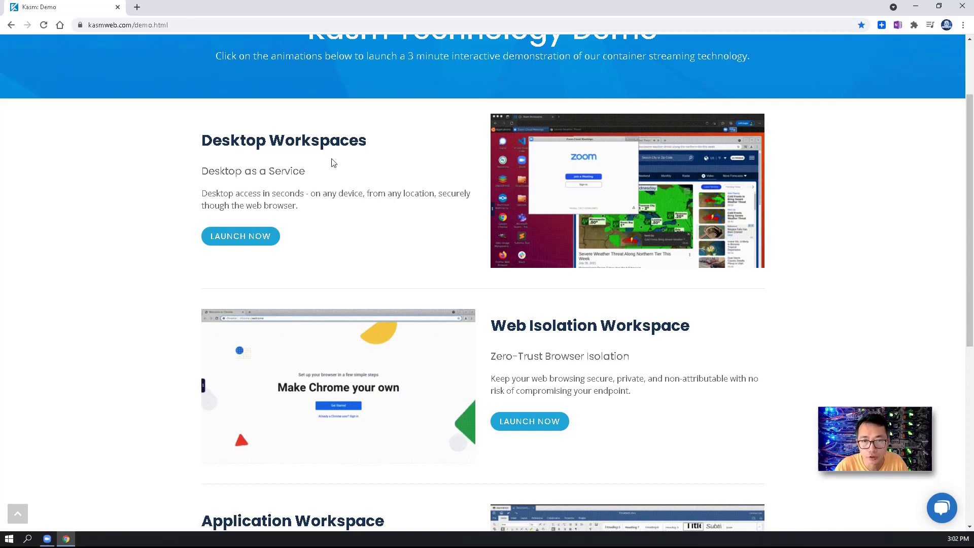
scroll(518, 321, "down", 2)
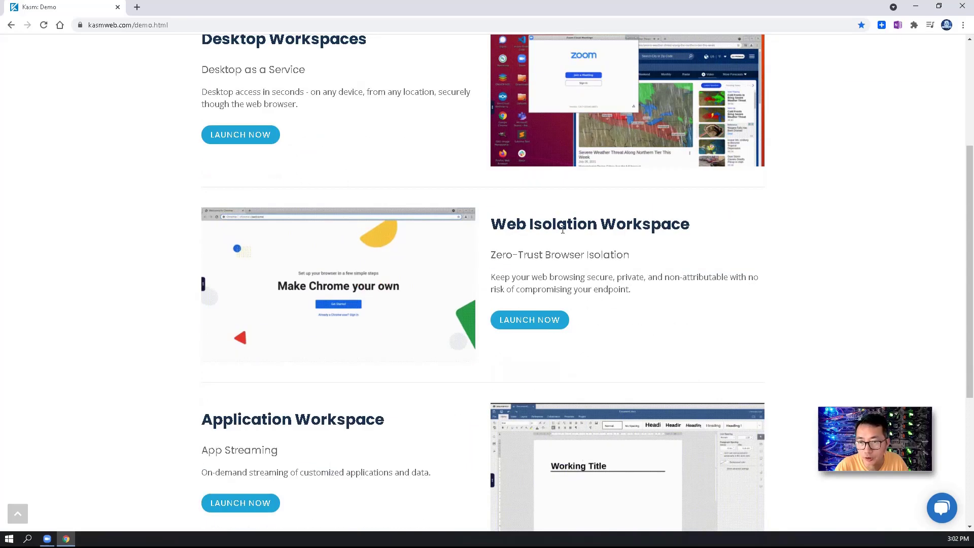
scroll(483, 282, "down", 3)
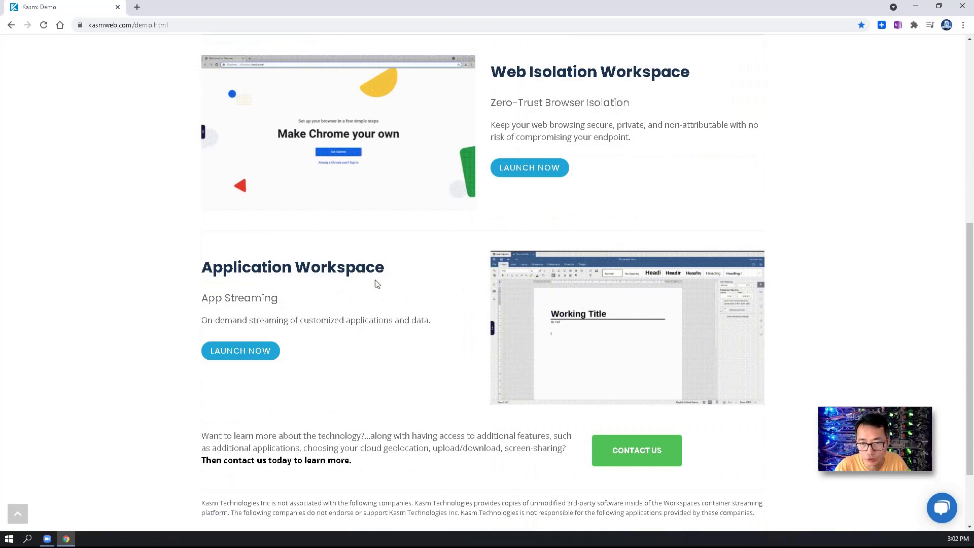
scroll(262, 242, "up", 5)
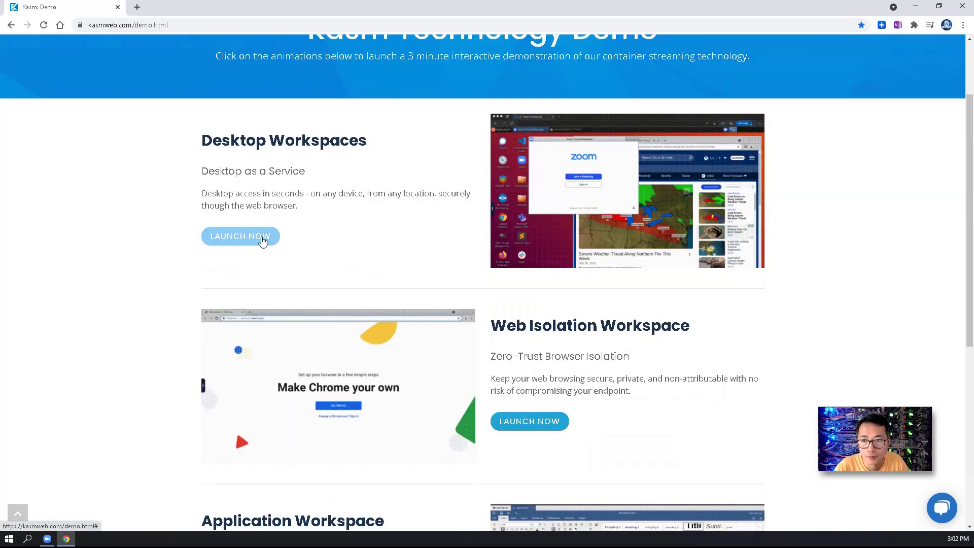
Step: Launch the Desktop Workspaces demo and pass the reCAPTCHA check to start the session
left_click(262, 241)
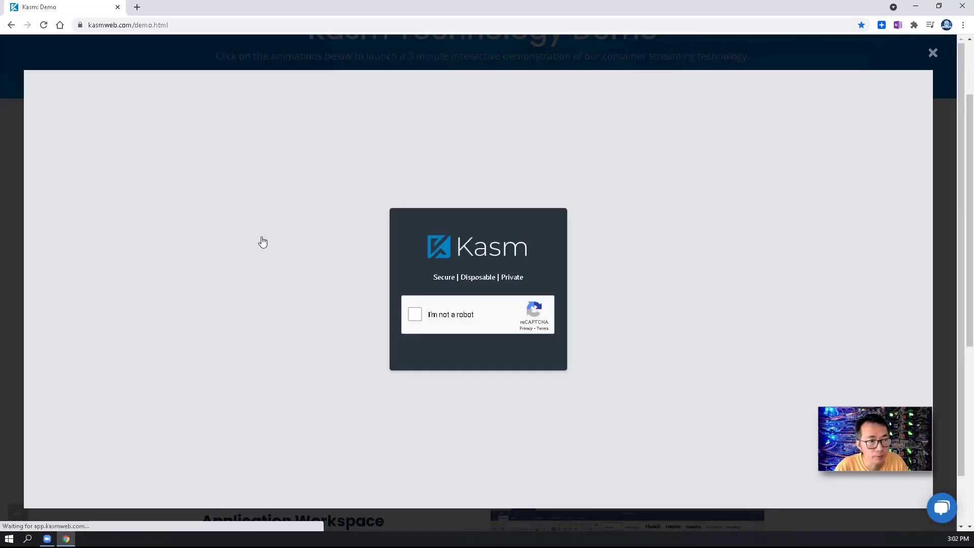
left_click(416, 315)
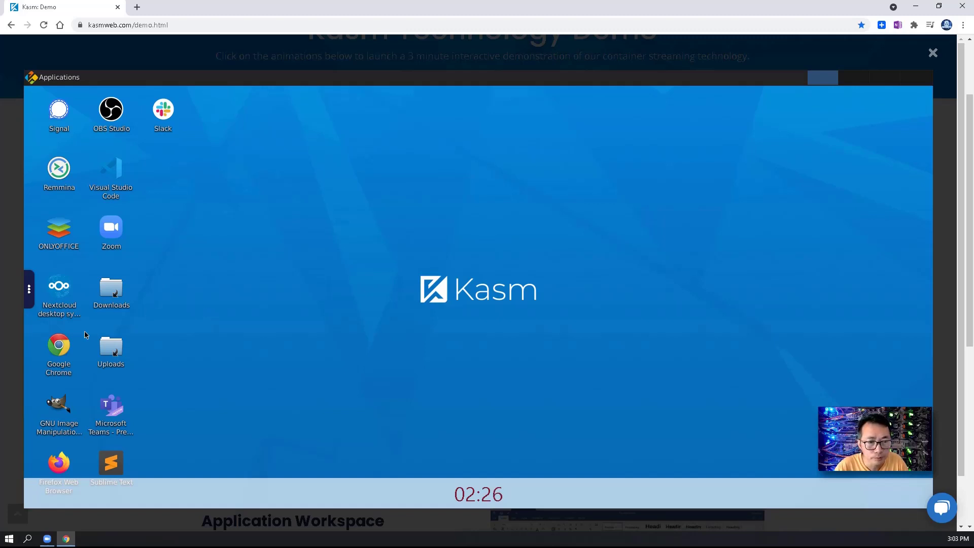
Step: Launch Google Chrome on the streamed desktop and maximize its window
double_click(60, 344)
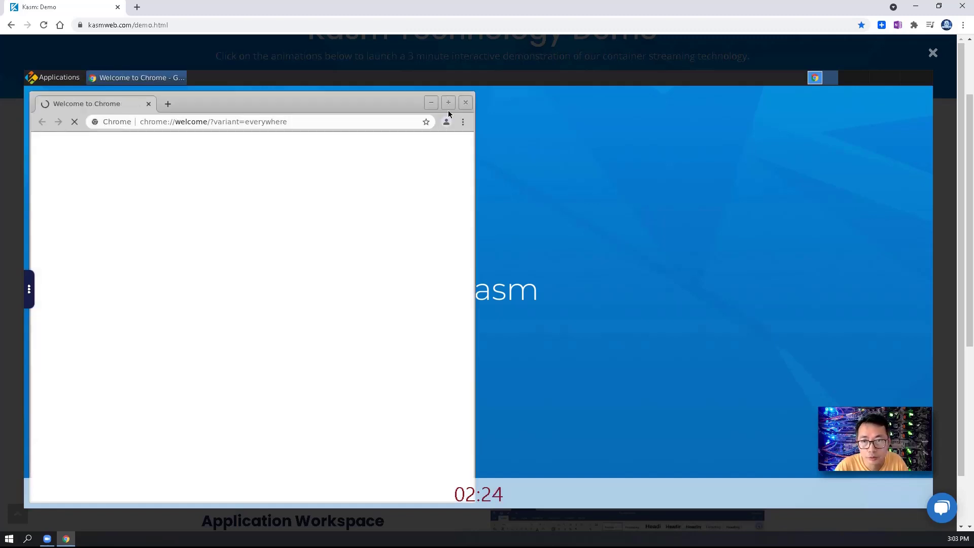
left_click(431, 102)
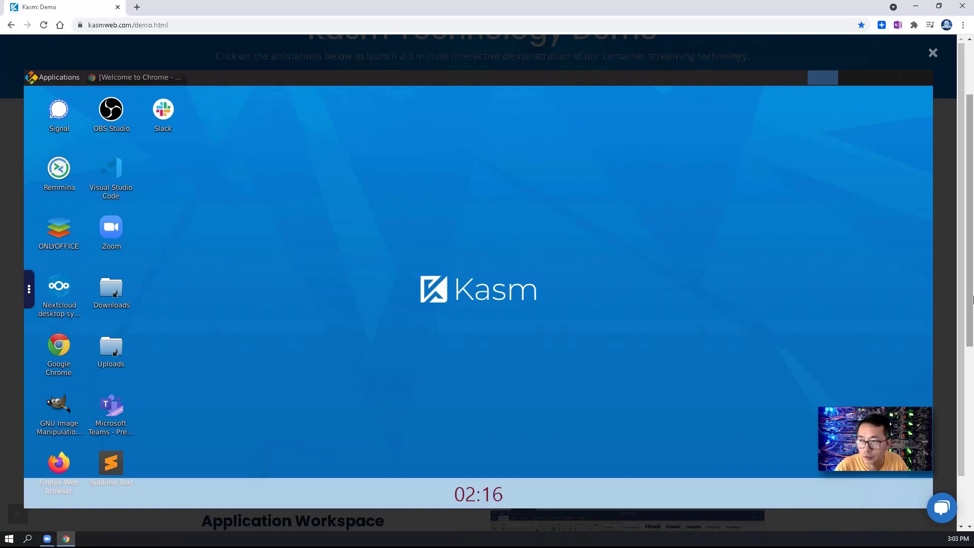
scroll(965, 274, "down", 1)
scroll(966, 311, "up", 1)
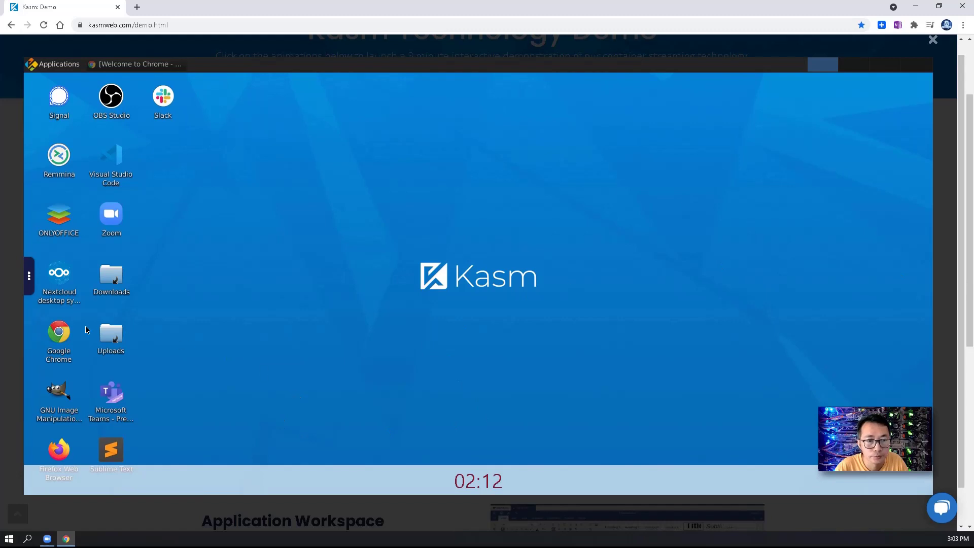
double_click(61, 332)
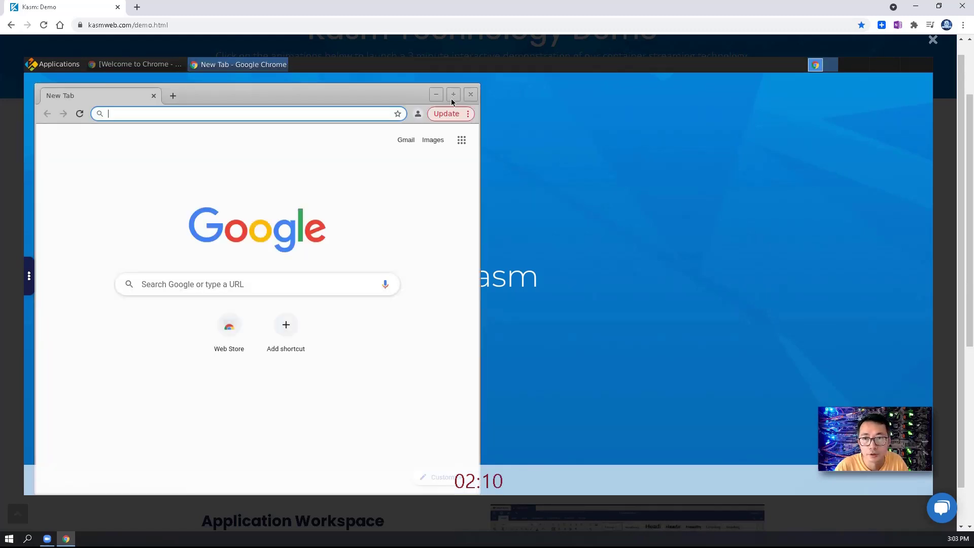
left_click(453, 96)
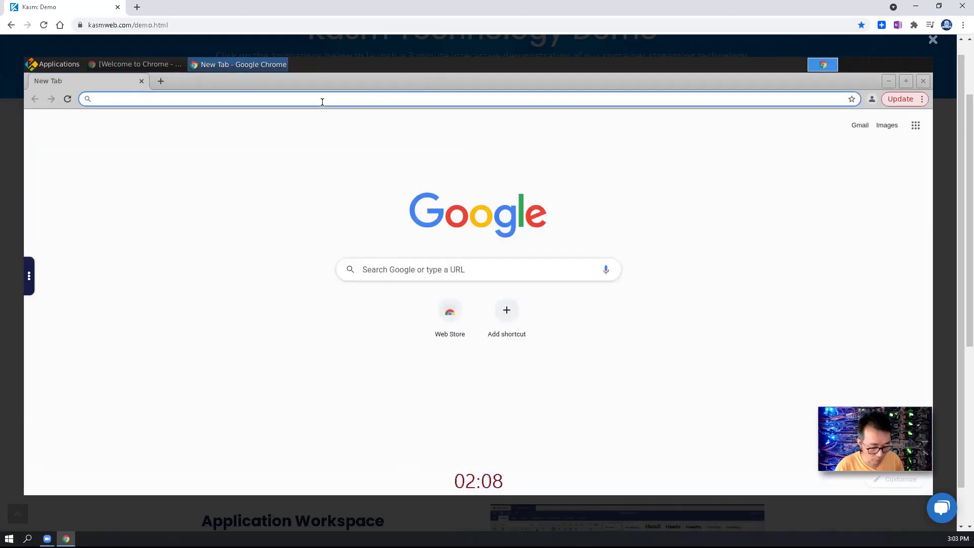
Step: Load youtube.com, then try 51sec.org in a new tab
type("www.youru")
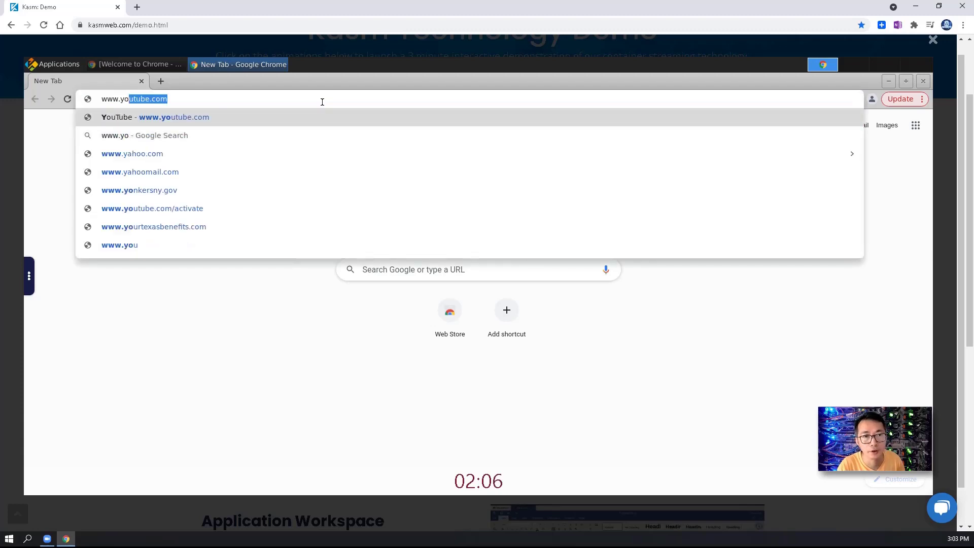
key("BackSpace")
key("BackSpace")
type("tube")
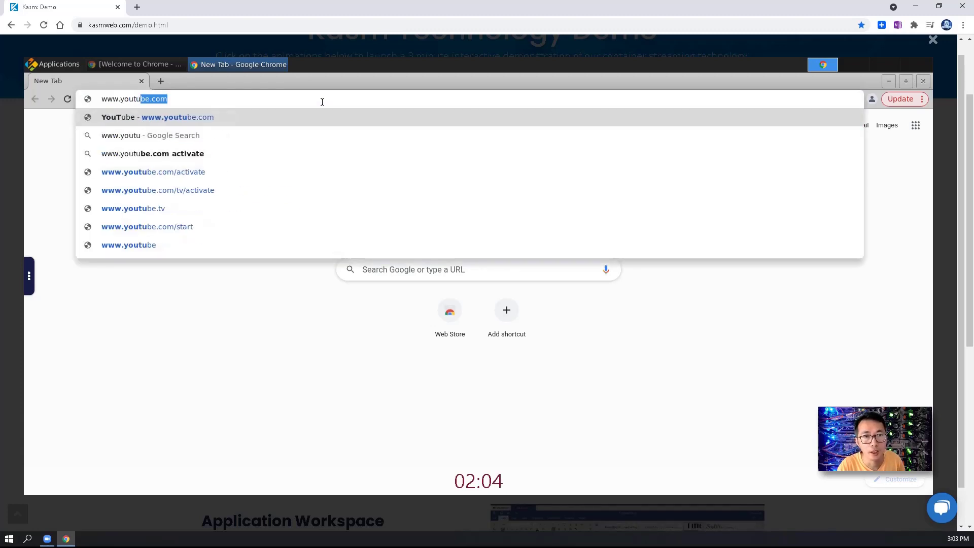
type(".com")
key("Return")
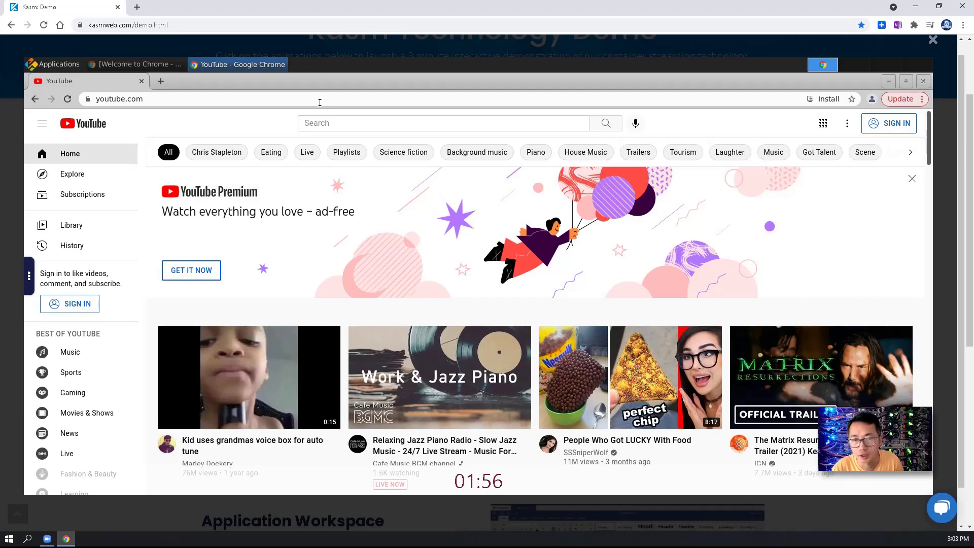
left_click(158, 82)
type("51se")
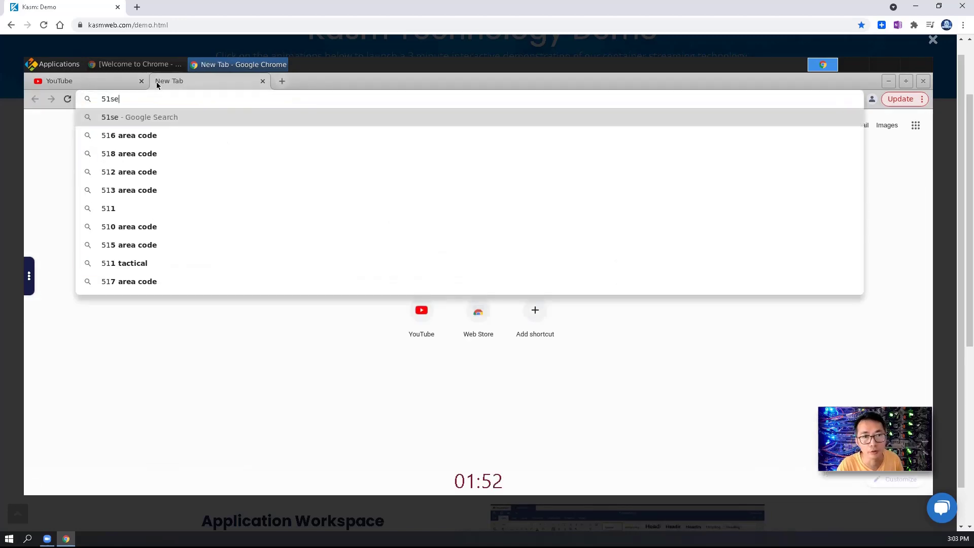
type("c.org")
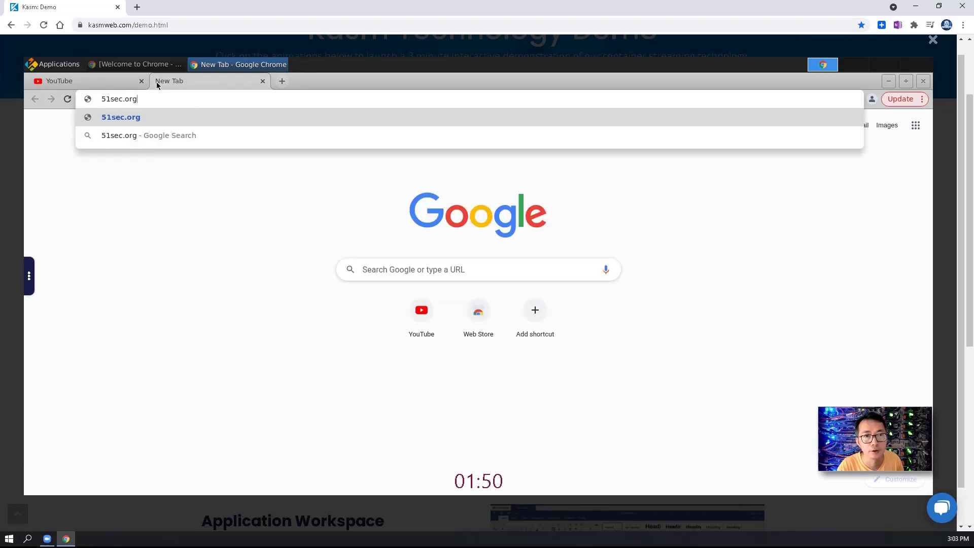
key("Return")
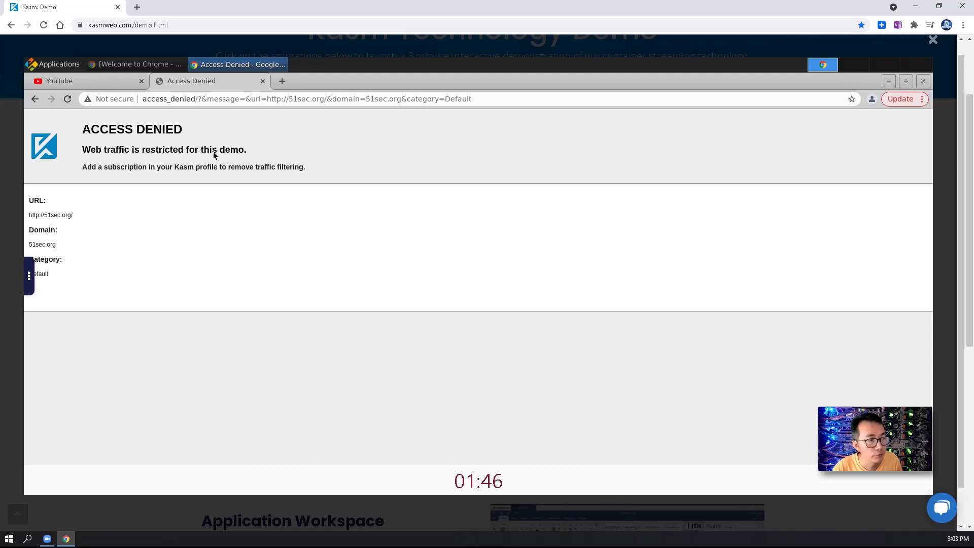
Step: Return to YouTube, play the Relaxing Jazz Piano Radio video, and expand the Kasm control panel
left_click(105, 81)
mouse_move(283, 370)
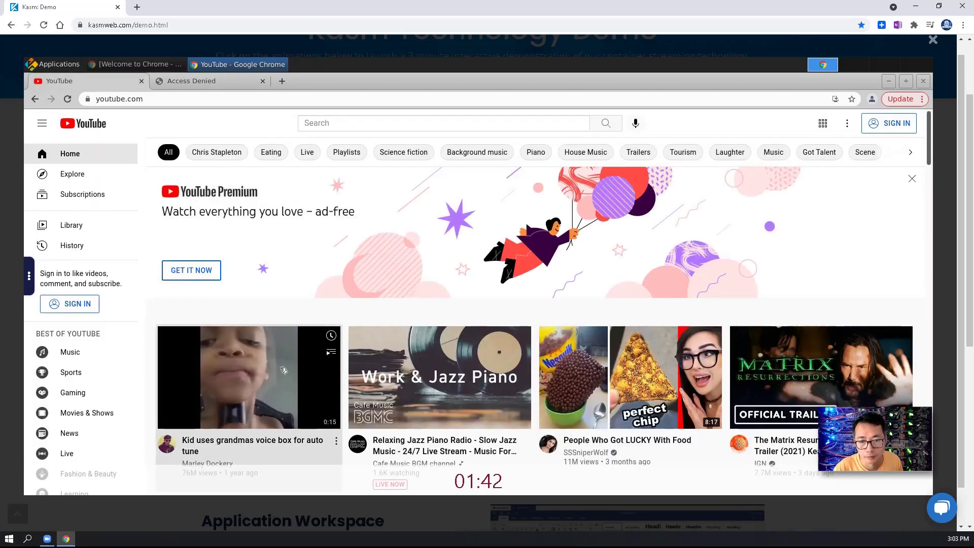
left_click(432, 374)
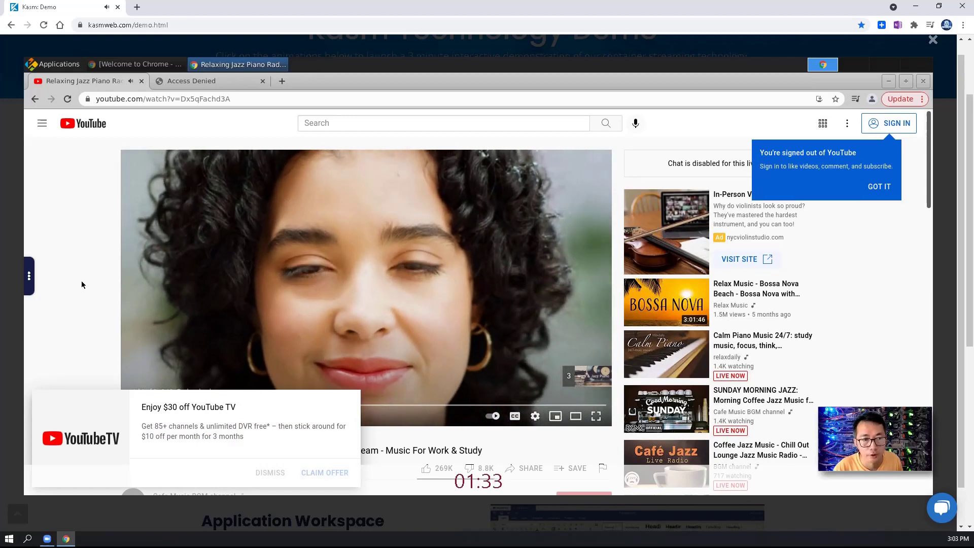
left_click(29, 276)
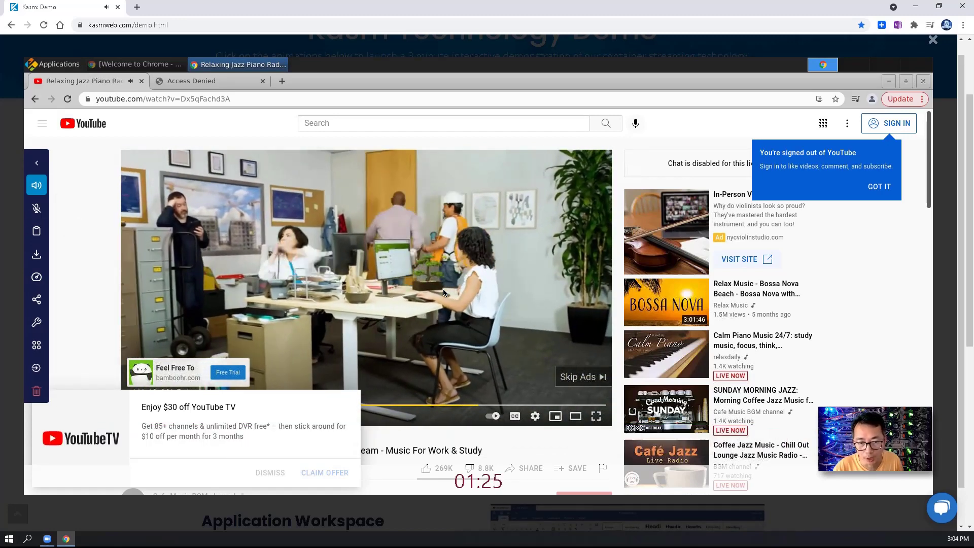
Step: Skip the ad, destroy the demo desktop session, and launch the Web Isolation Workspace demo
left_click(583, 377)
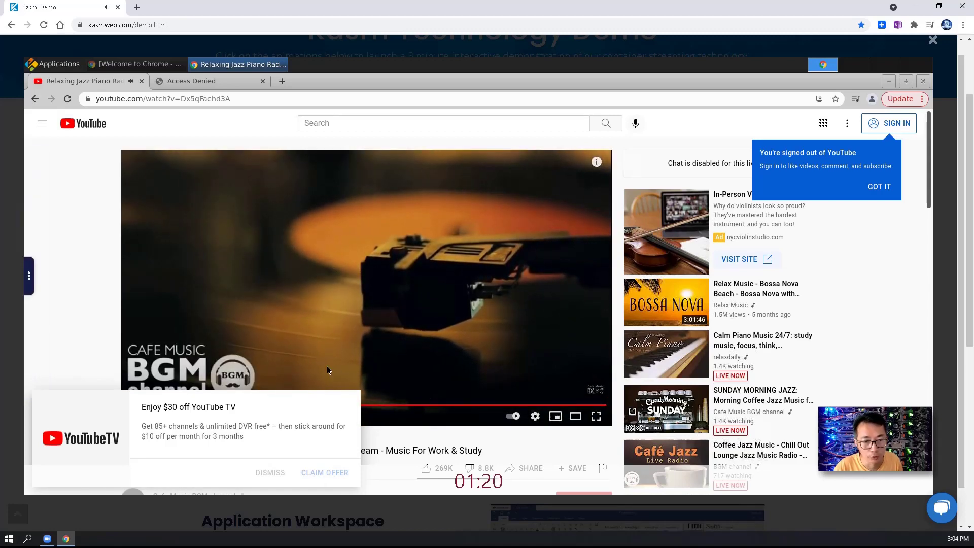
left_click(29, 277)
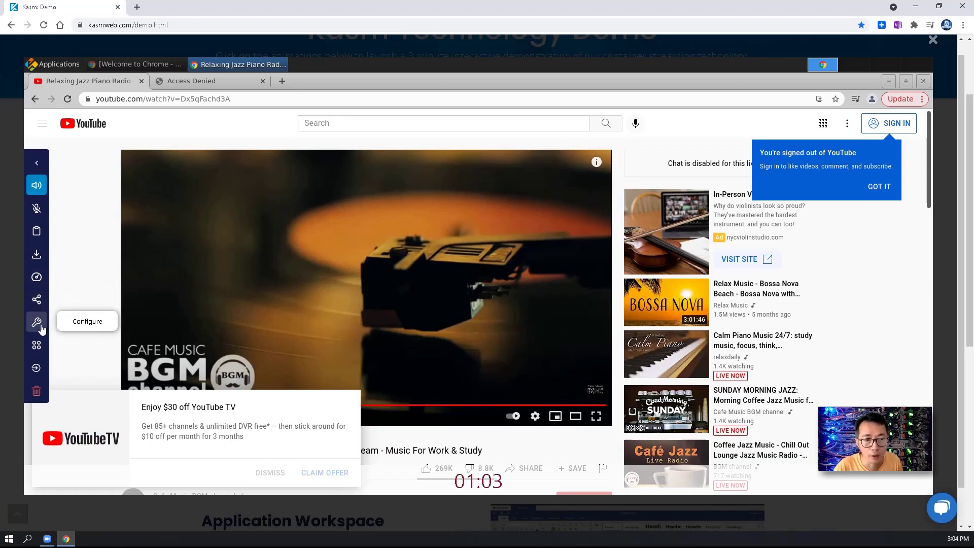
left_click(44, 392)
left_click(482, 311)
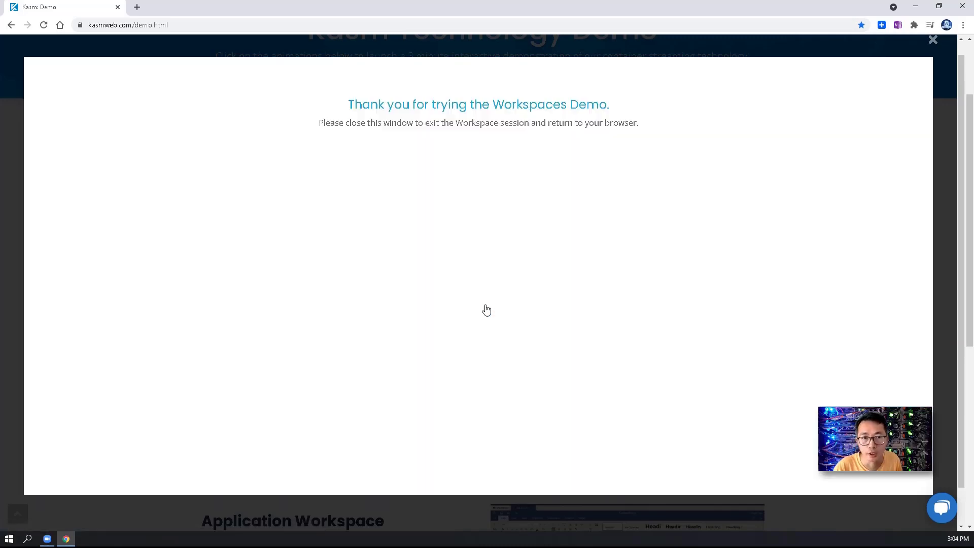
left_click(933, 40)
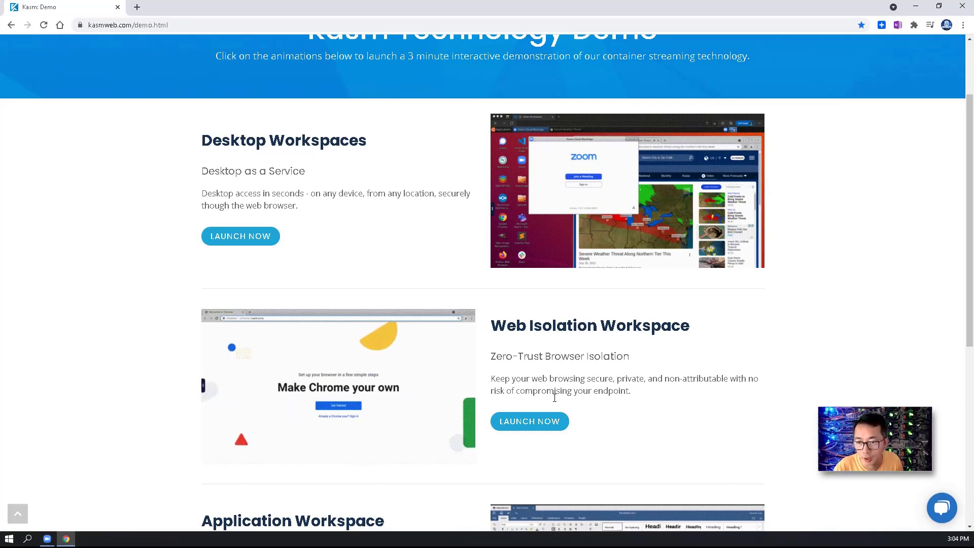
left_click(529, 421)
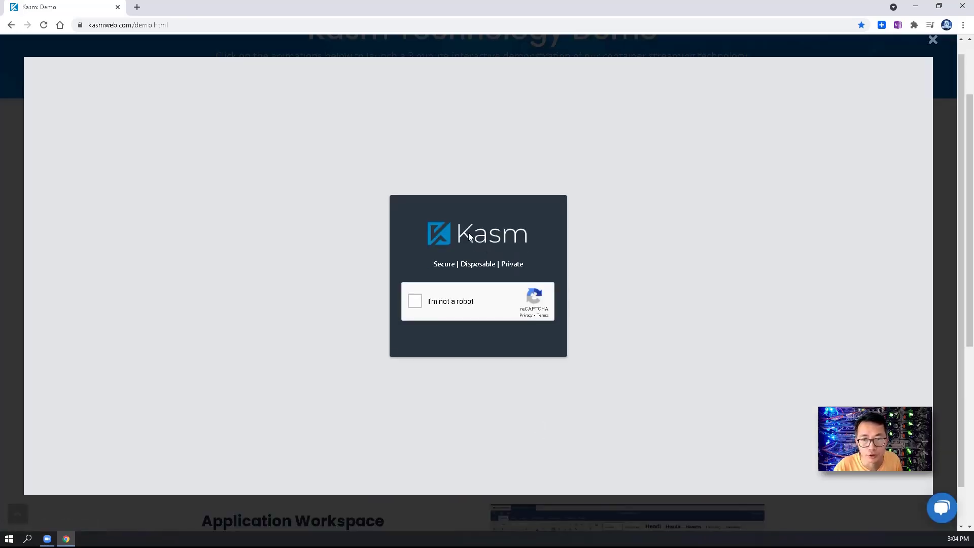
Step: Pass the robot check and view the remote Chrome's About page, then close it
left_click(415, 301)
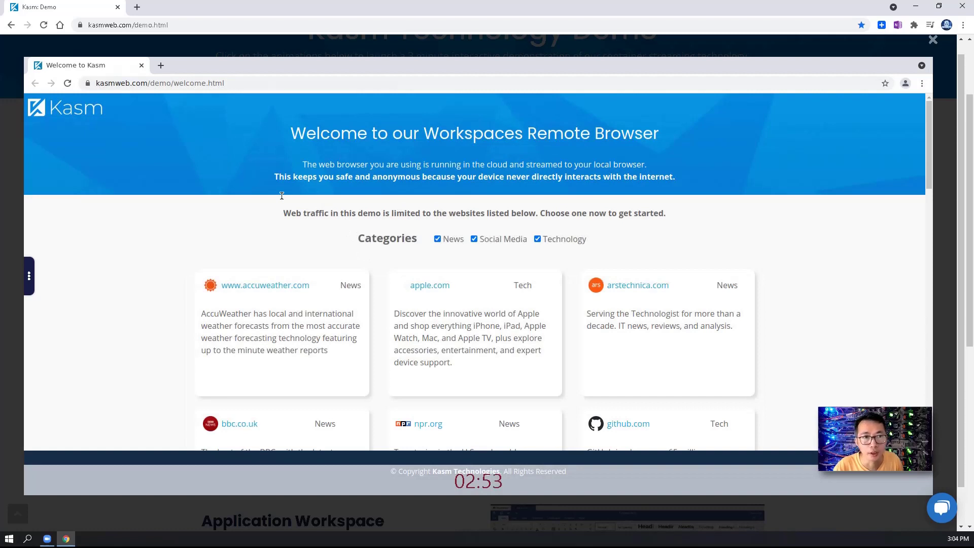
left_click(922, 83)
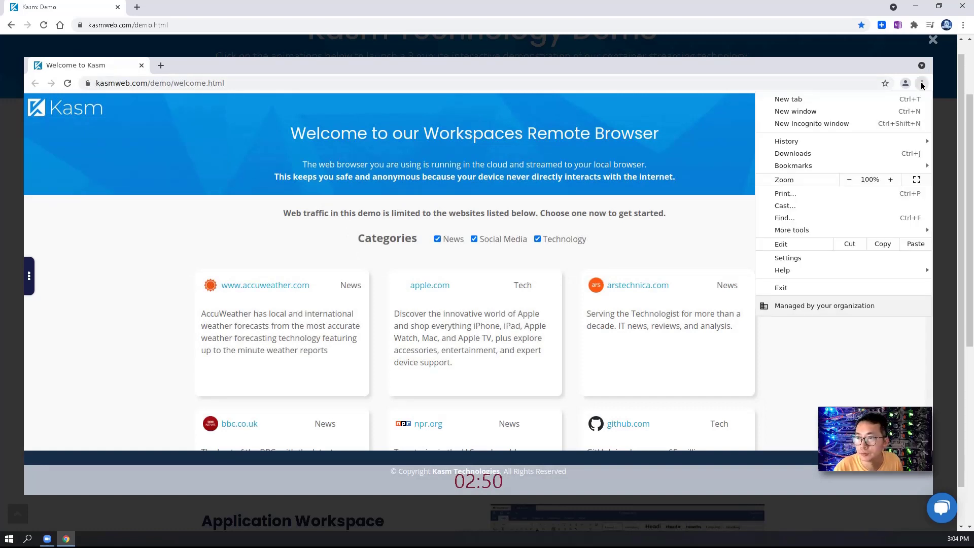
mouse_move(808, 273)
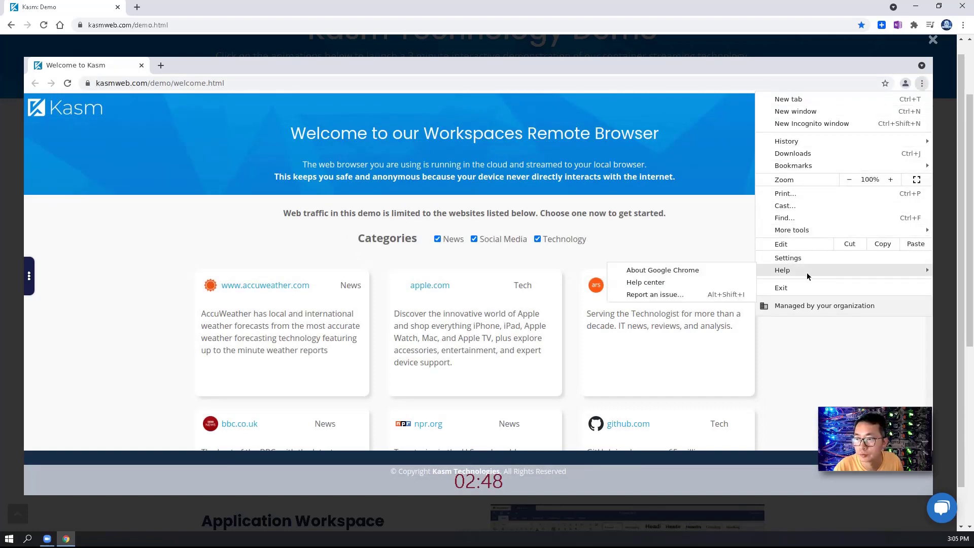
left_click(694, 271)
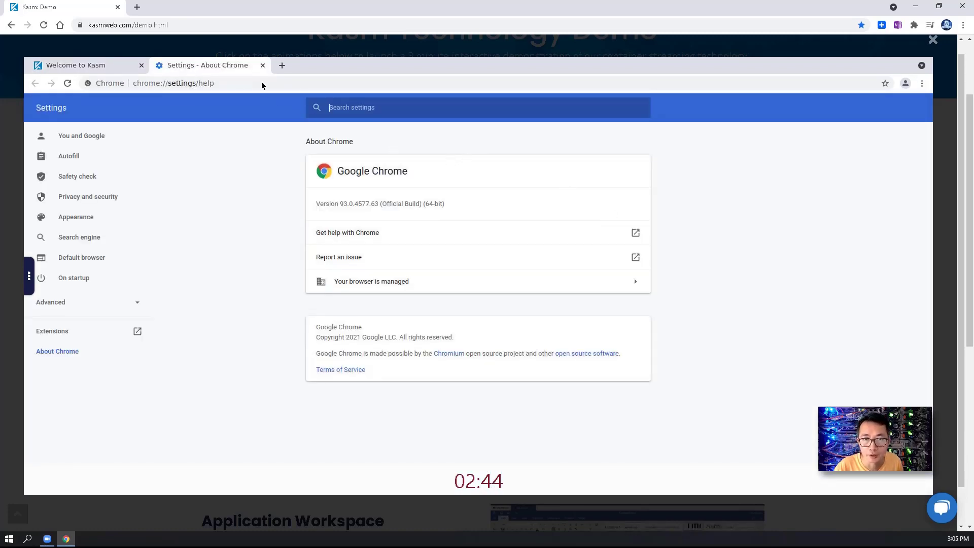
left_click(262, 66)
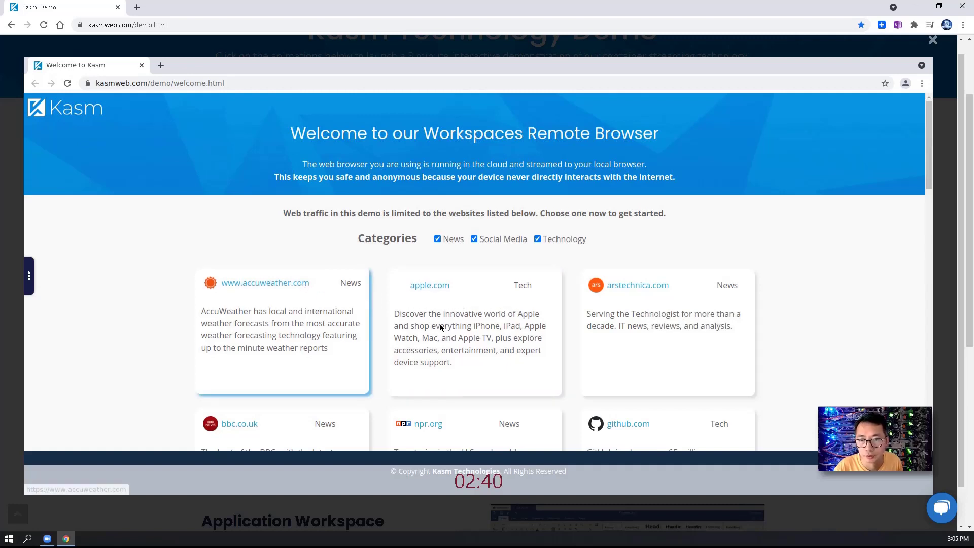
Step: Open npr.org from the site list and expand the Kasm control panel
scroll(616, 358, "down", 1)
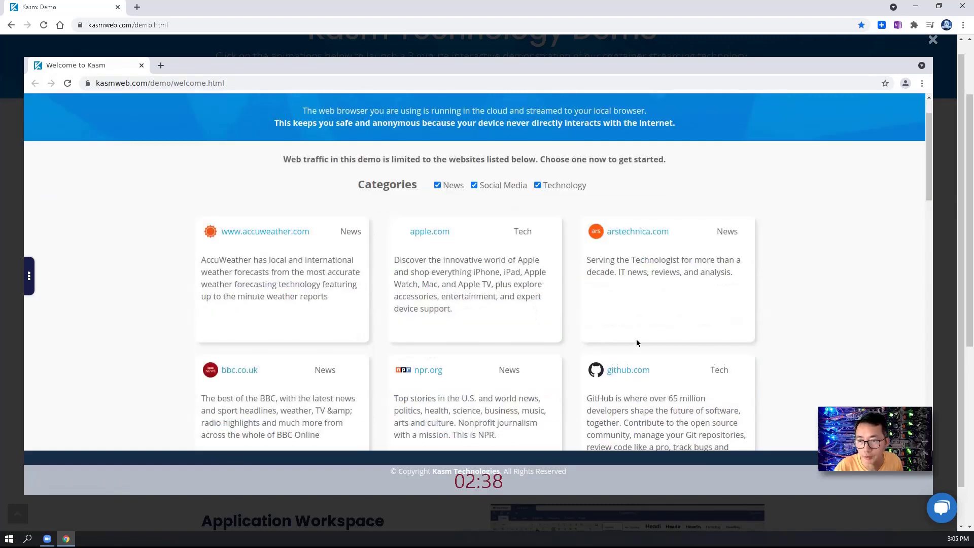
left_click(428, 368)
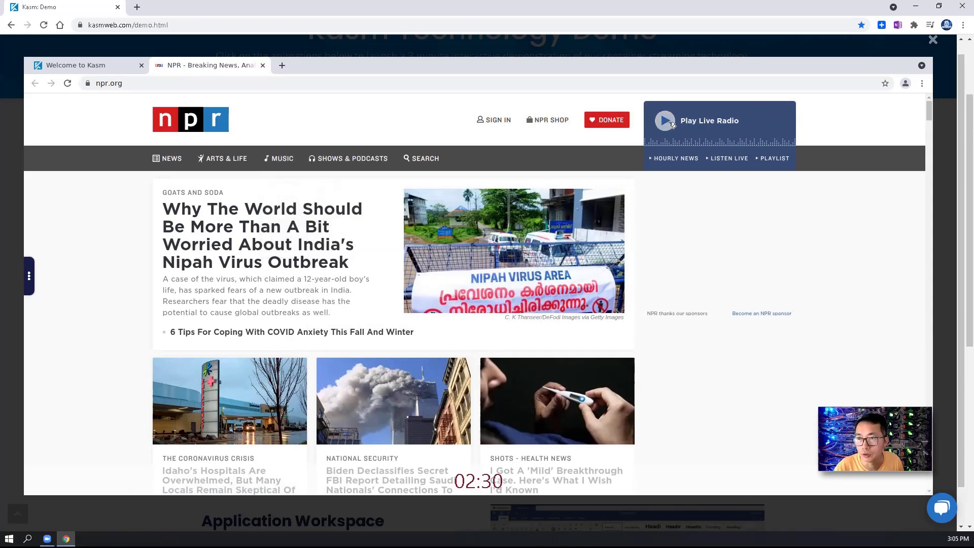
mouse_move(671, 124)
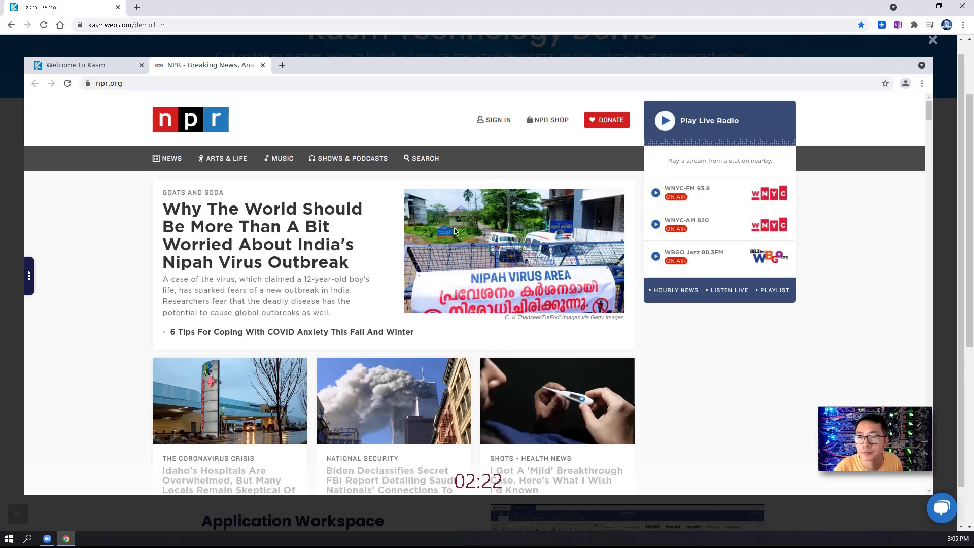
left_click(30, 276)
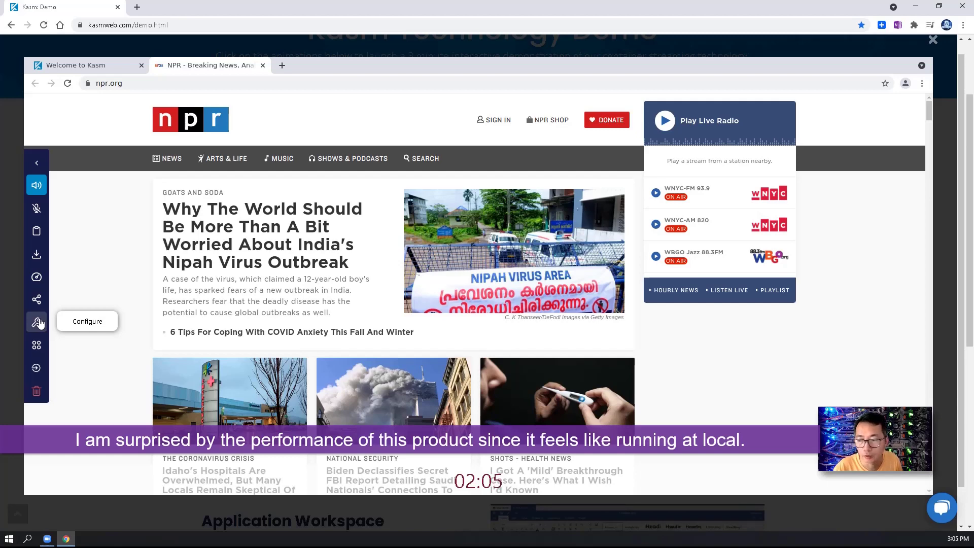
Step: Destroy the demo Chrome session, close the thank-you overlay, and scroll through the remaining workspace demos
left_click(40, 392)
left_click(469, 311)
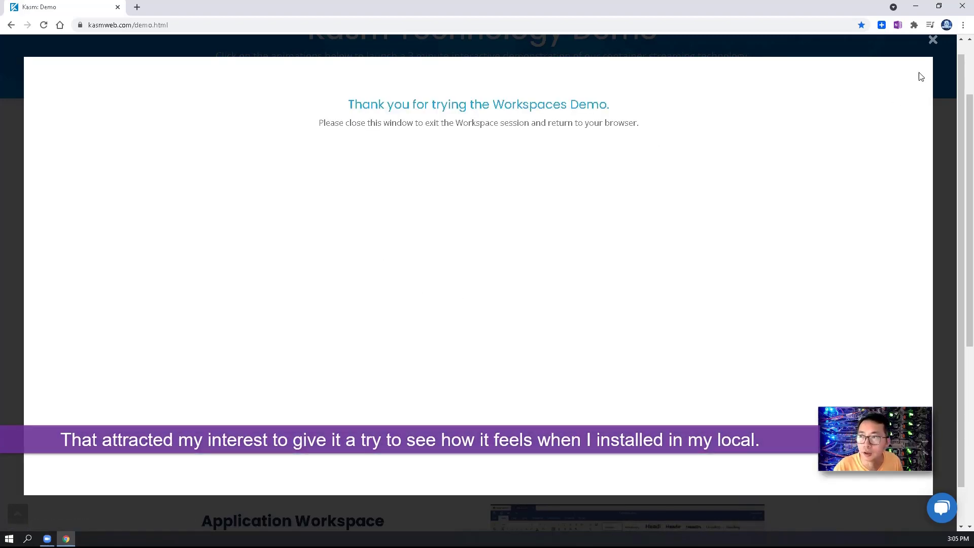
left_click(934, 40)
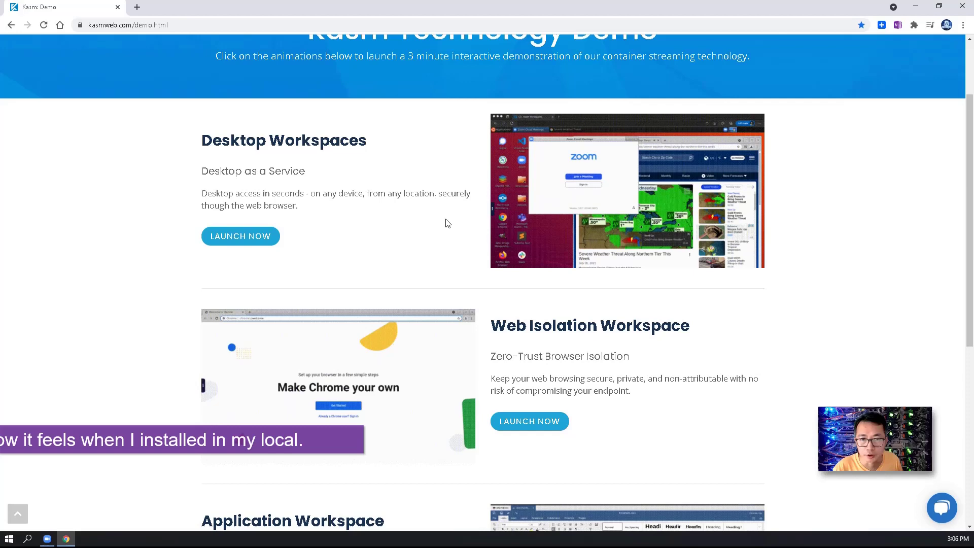
scroll(251, 320, "down", 2)
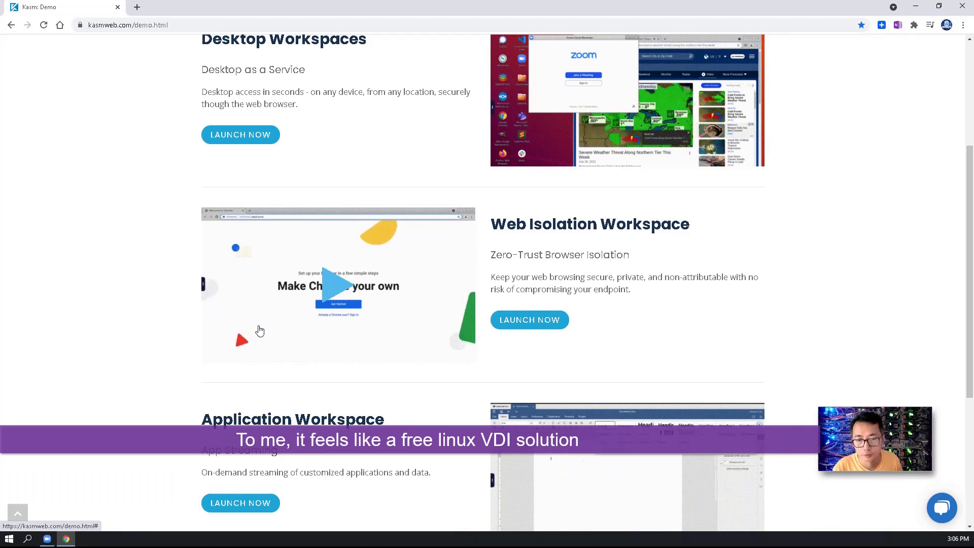
scroll(259, 331, "down", 1)
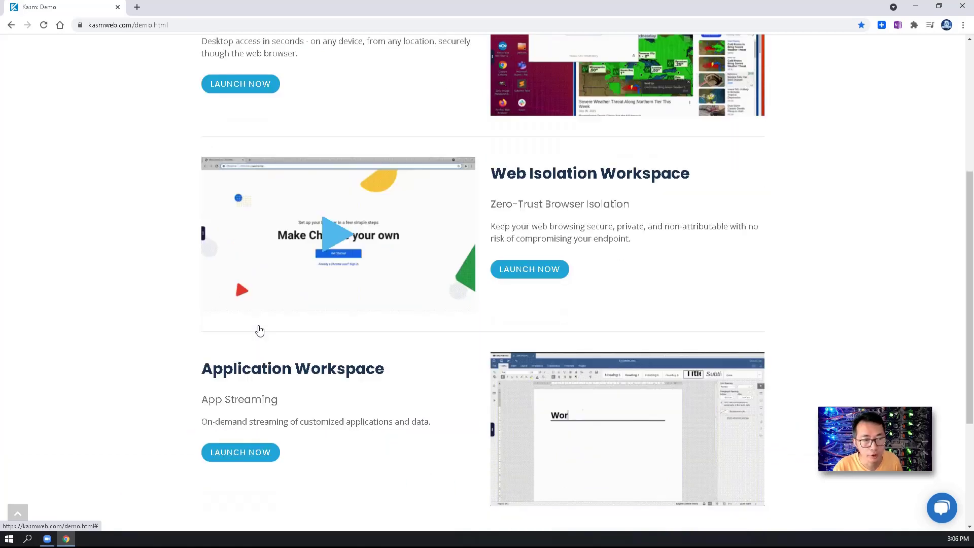
scroll(259, 331, "down", 4)
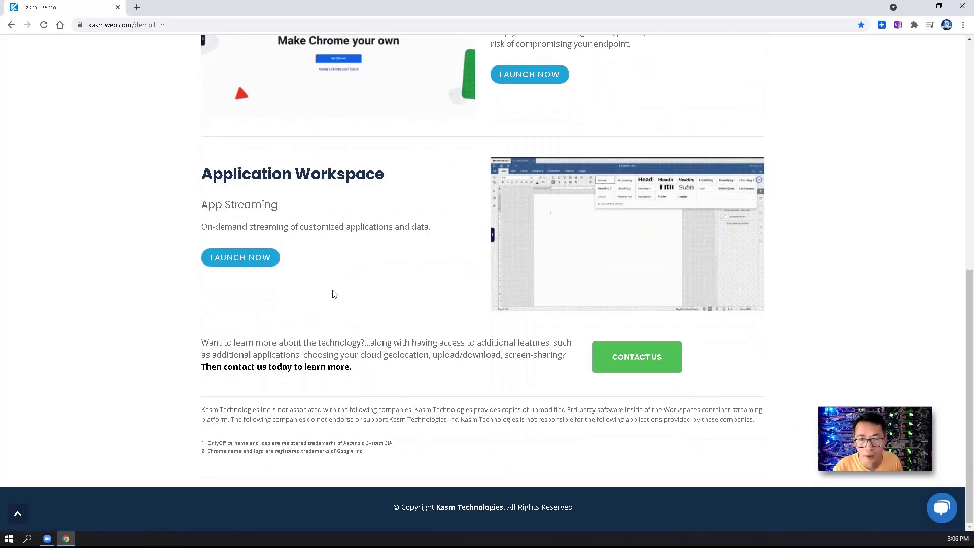
scroll(333, 295, "up", 2)
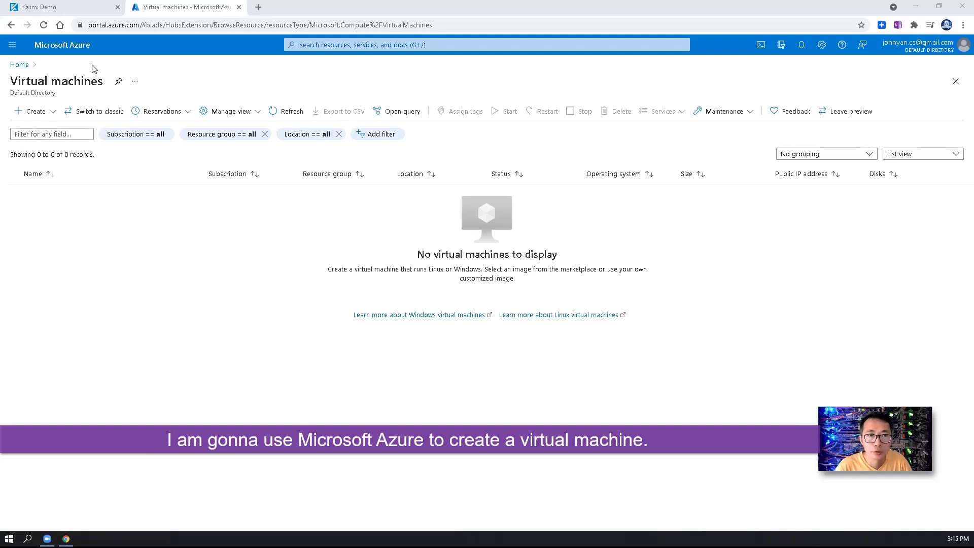
Step: Choose Create > Virtual machine in the Azure portal, then return to the Kasm: Demo tab
left_click(35, 111)
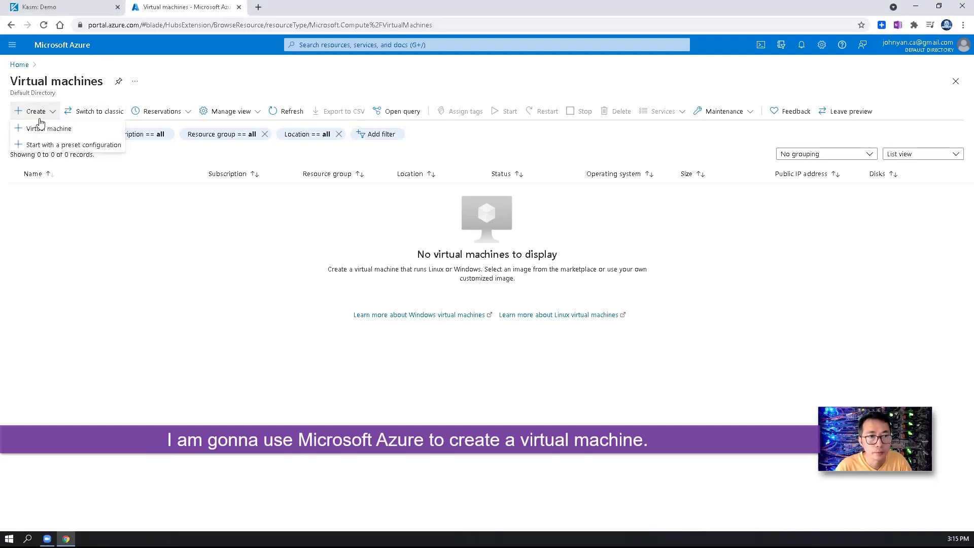
left_click(42, 130)
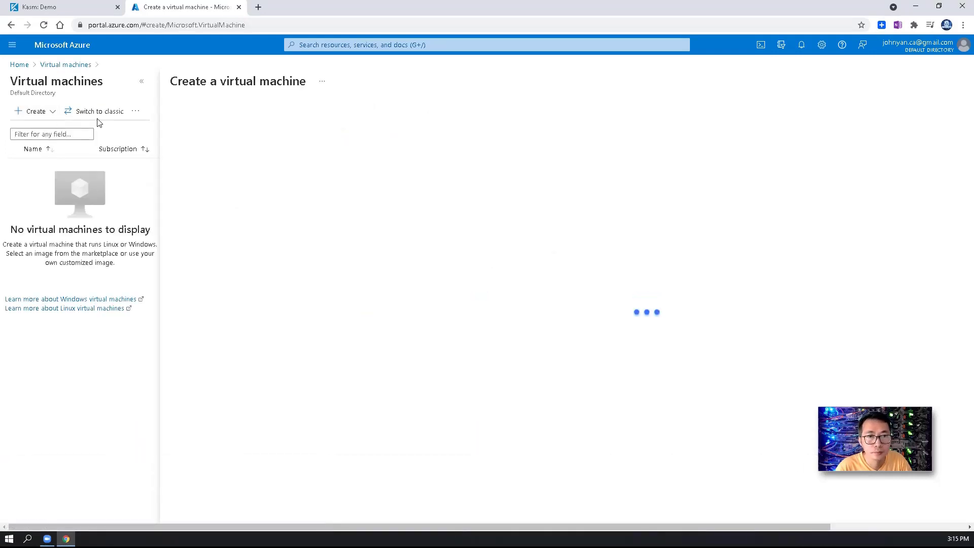
left_click(88, 8)
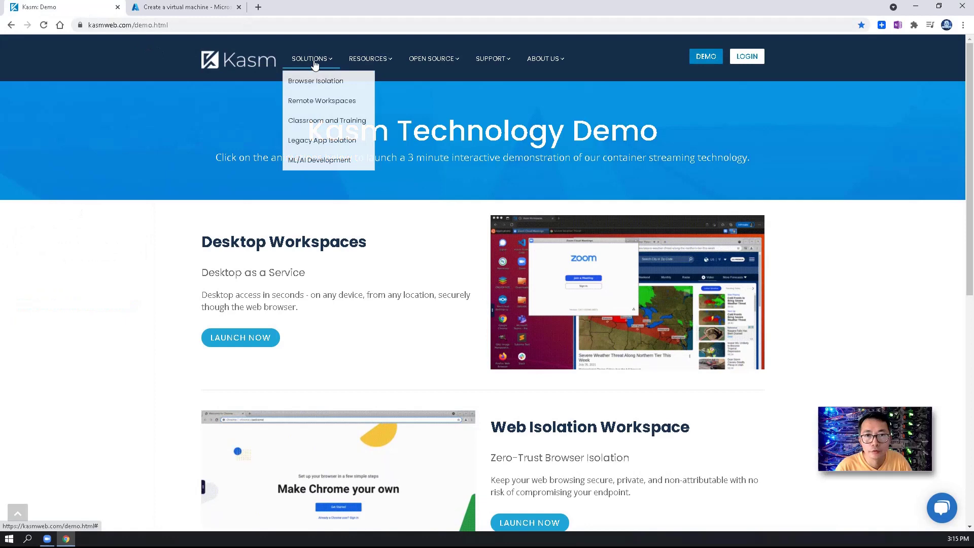
Step: Go to Kasm Downloads and open the Single Server Install guide in a new tab
mouse_move(376, 63)
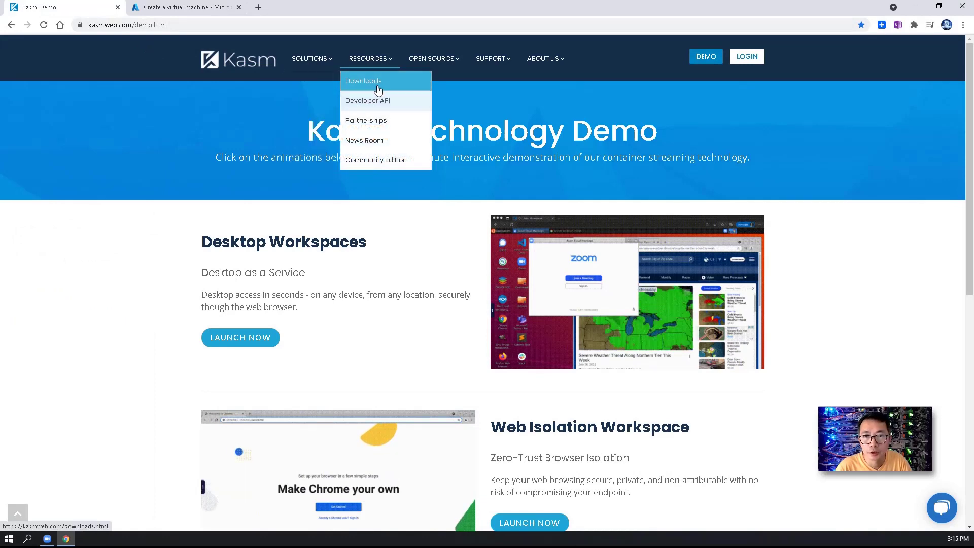
left_click(381, 83)
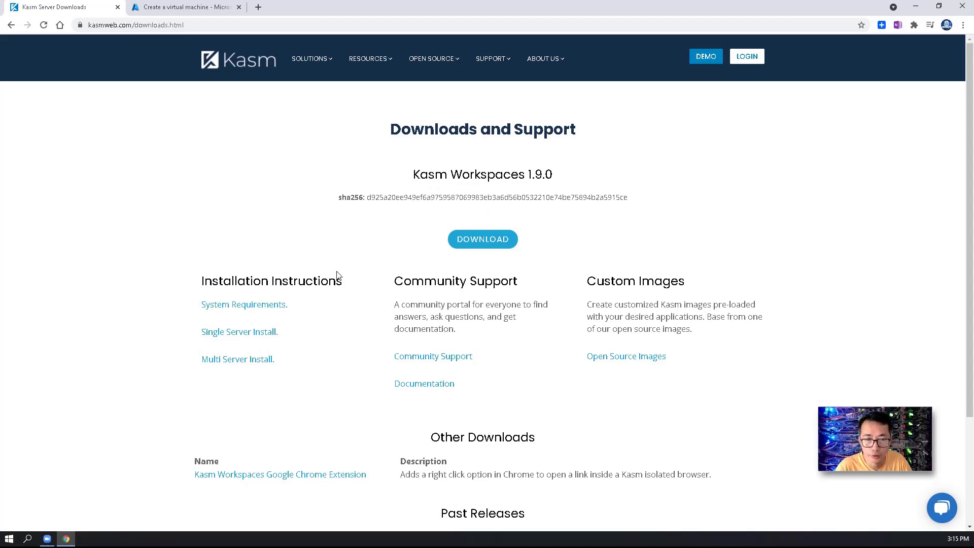
right_click(255, 333)
left_click(272, 341)
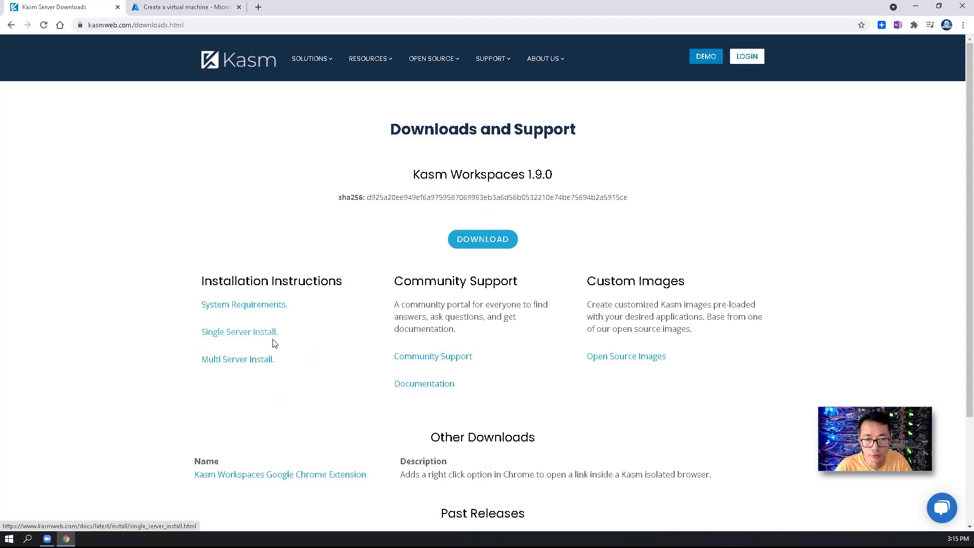
left_click(203, 8)
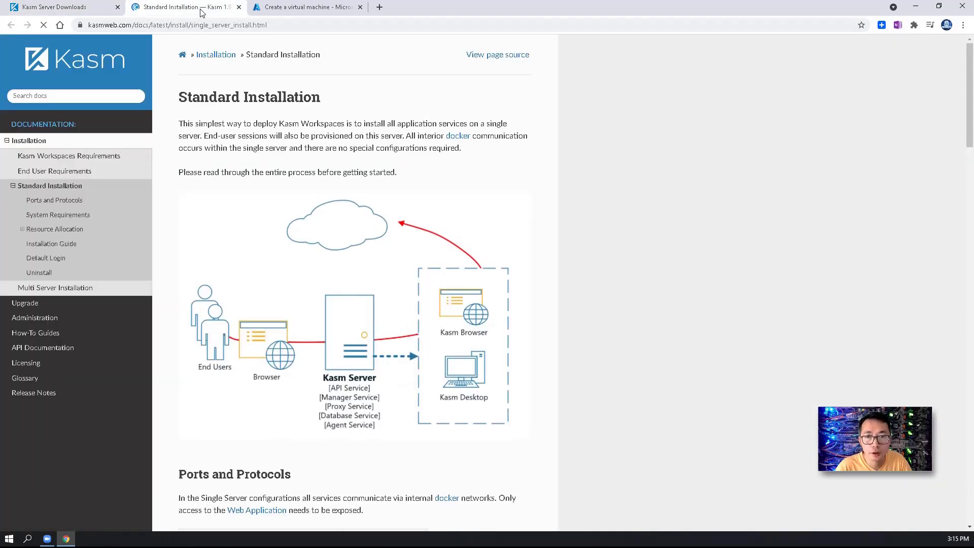
Step: Open the System Requirements documentation page in its own tab
scroll(250, 167, "down", 7)
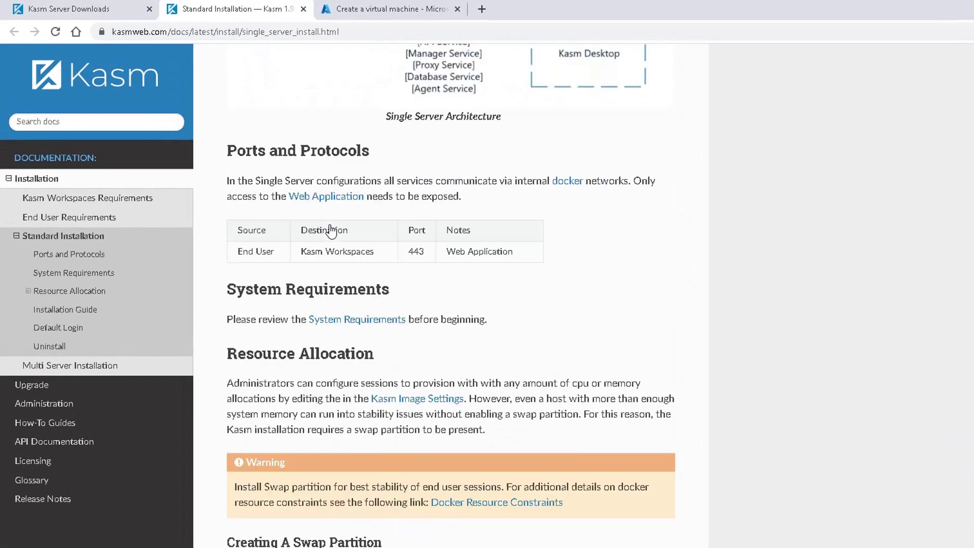
left_click(68, 272)
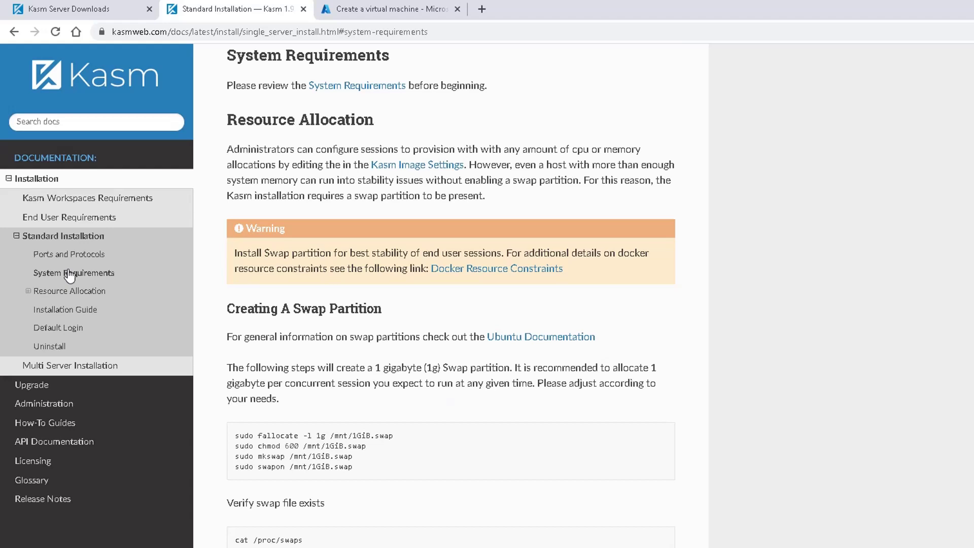
right_click(354, 87)
left_click(386, 96)
left_click(382, 10)
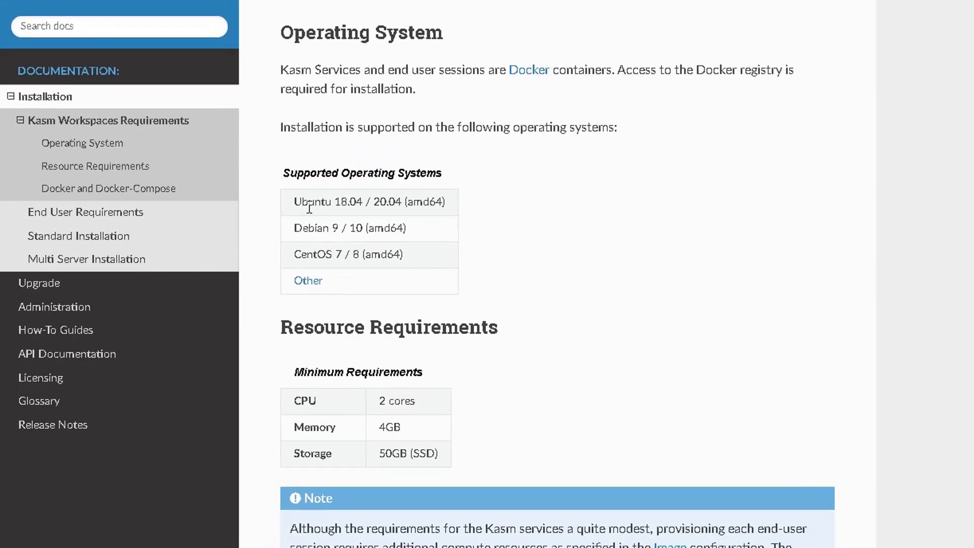
Step: Highlight the supported Ubuntu 18.04/20.04 and Debian entries and the 2-core, 4GB, 50GB SSD minimums
left_click_drag(298, 205, 448, 203)
left_click_drag(303, 228, 339, 233)
left_click(380, 248)
scroll(446, 279, "down", 3)
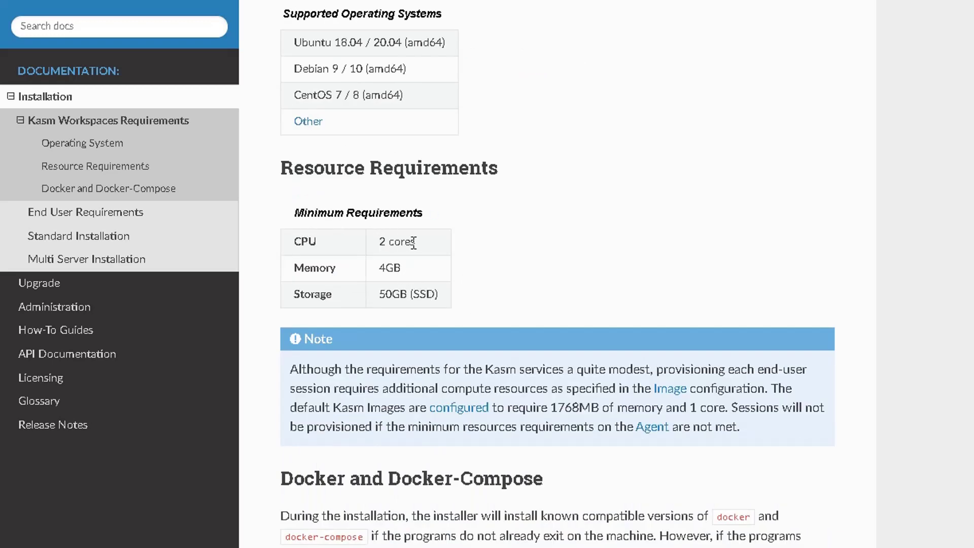
left_click_drag(409, 270, 442, 291)
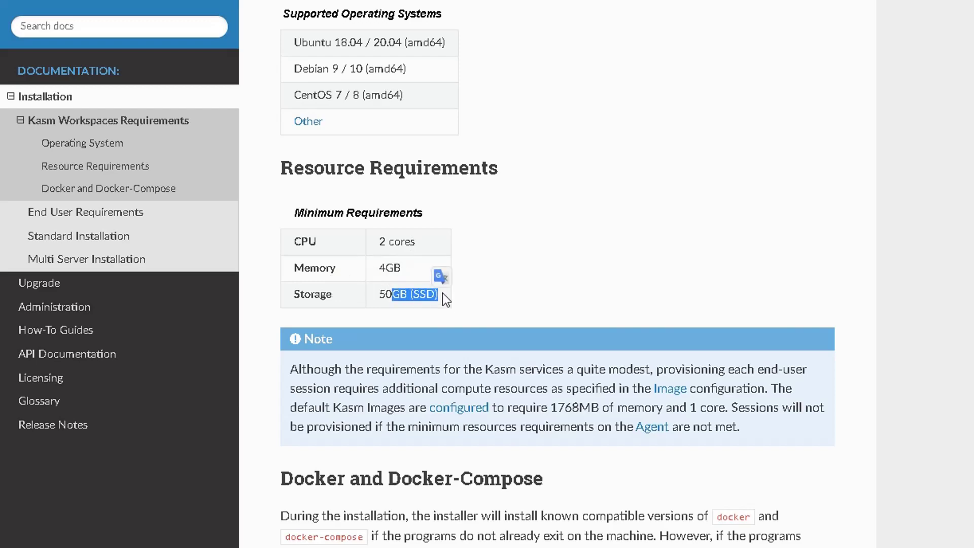
scroll(445, 297, "down", 3)
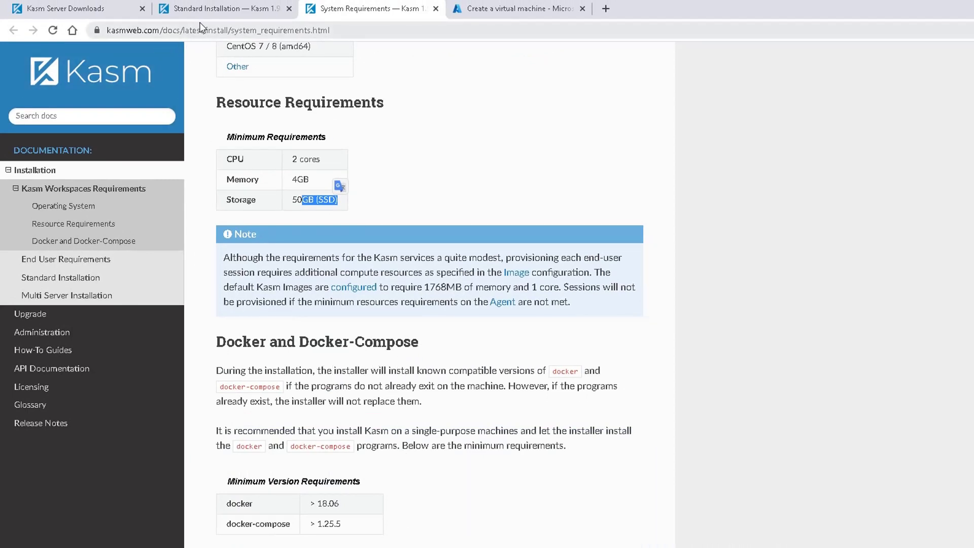
left_click(367, 323)
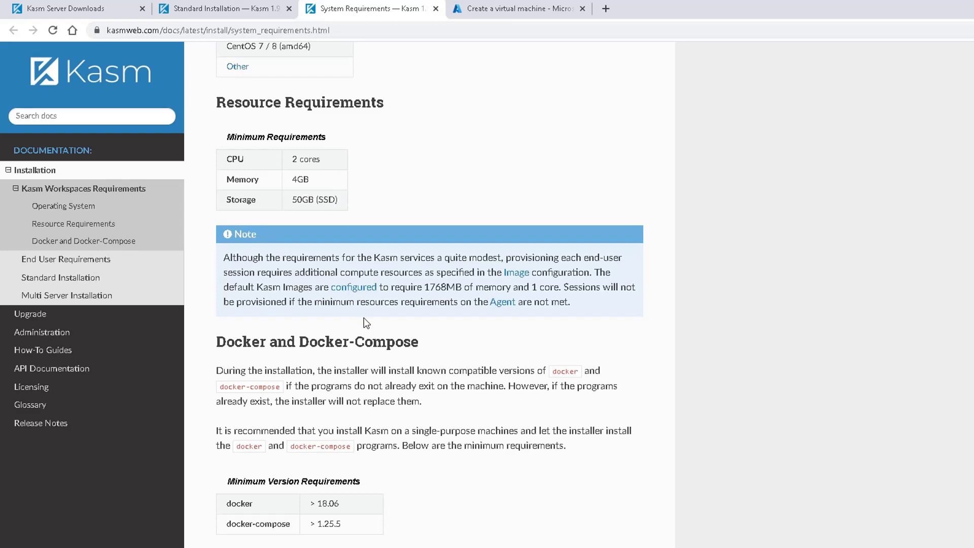
left_click_drag(227, 136, 356, 204)
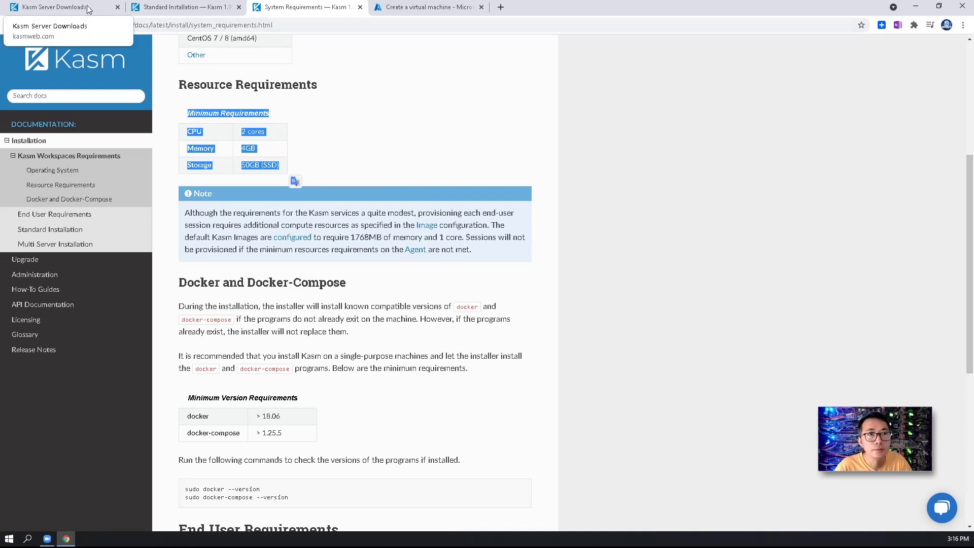
Step: Name the virtual machine 'Kasm' and choose the Standard_B2s size (2 vCPUs, 4 GiB)
left_click(446, 8)
left_click(363, 288)
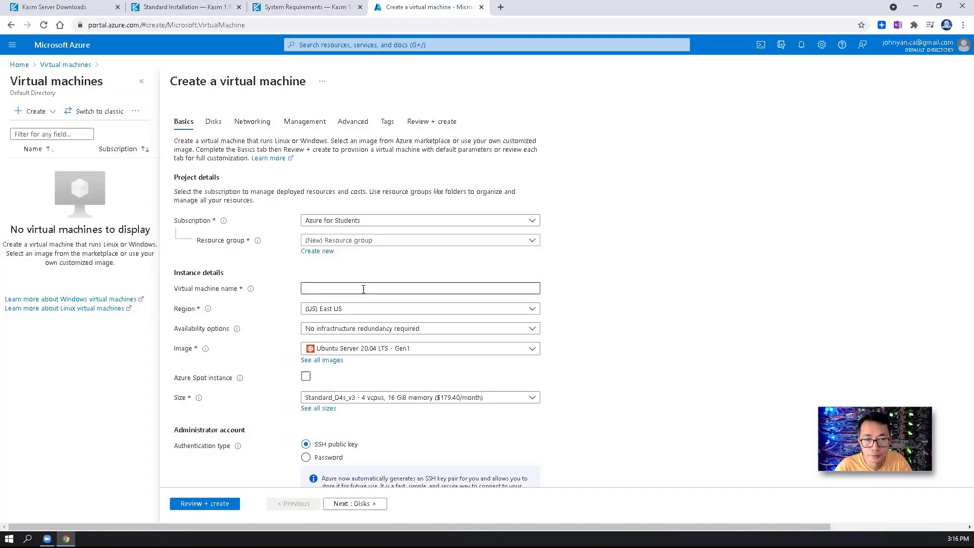
type("Ka")
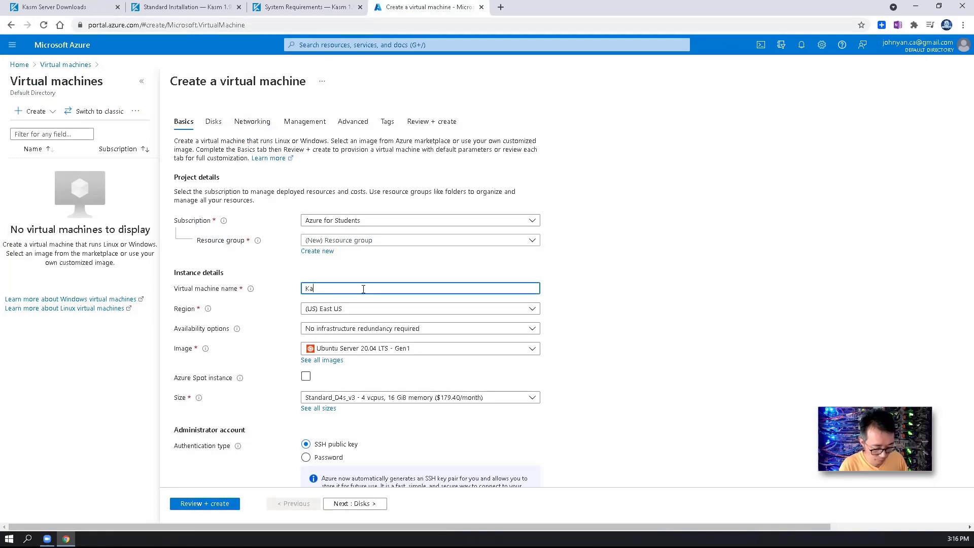
type("sm")
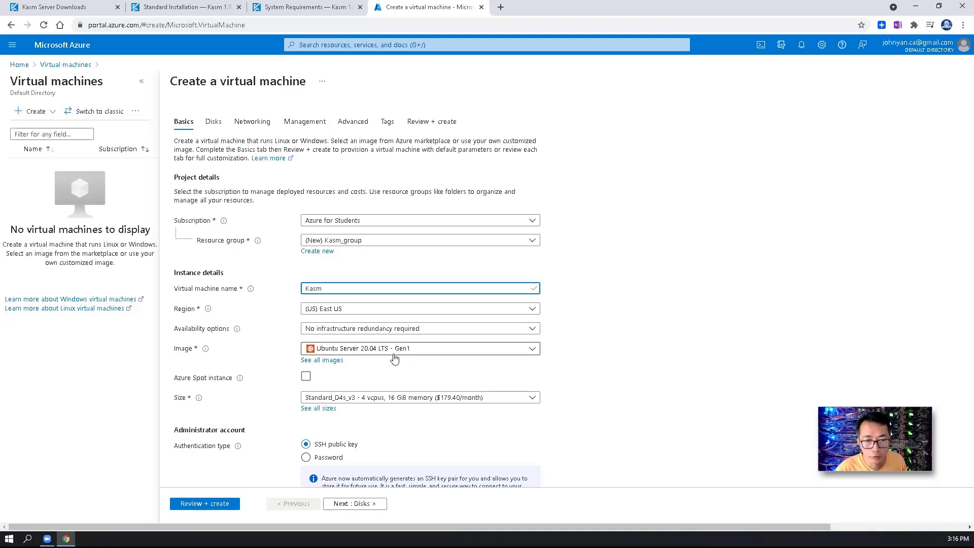
scroll(417, 357, "down", 1)
scroll(419, 364, "down", 1)
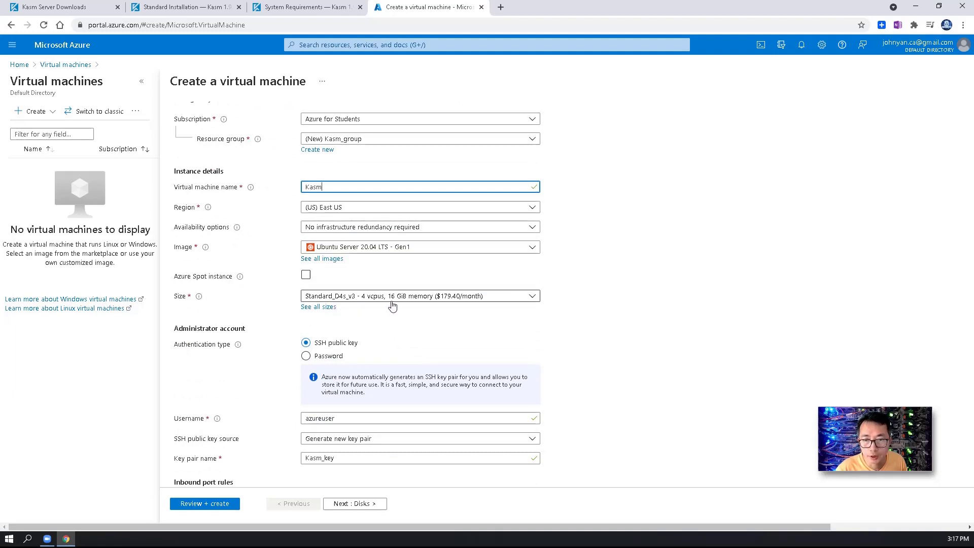
left_click(418, 296)
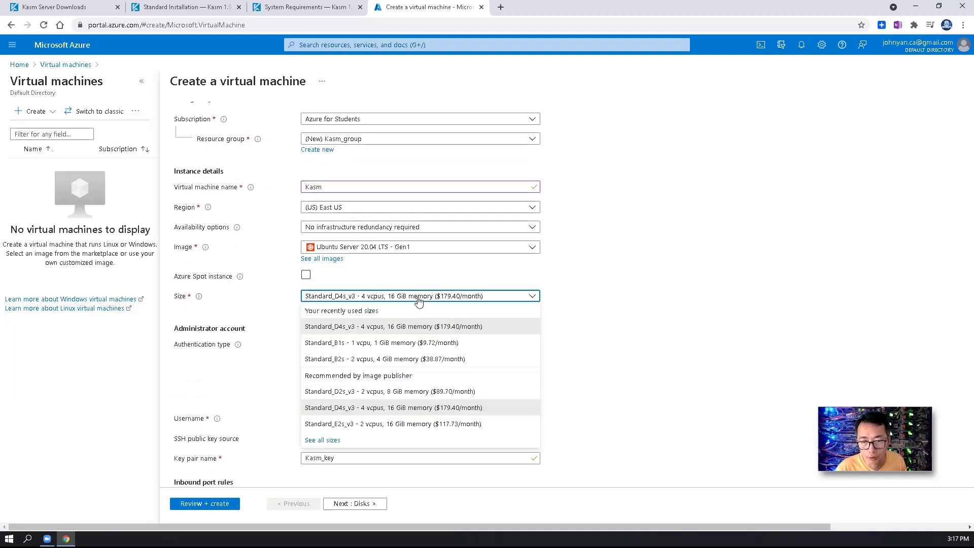
left_click(411, 359)
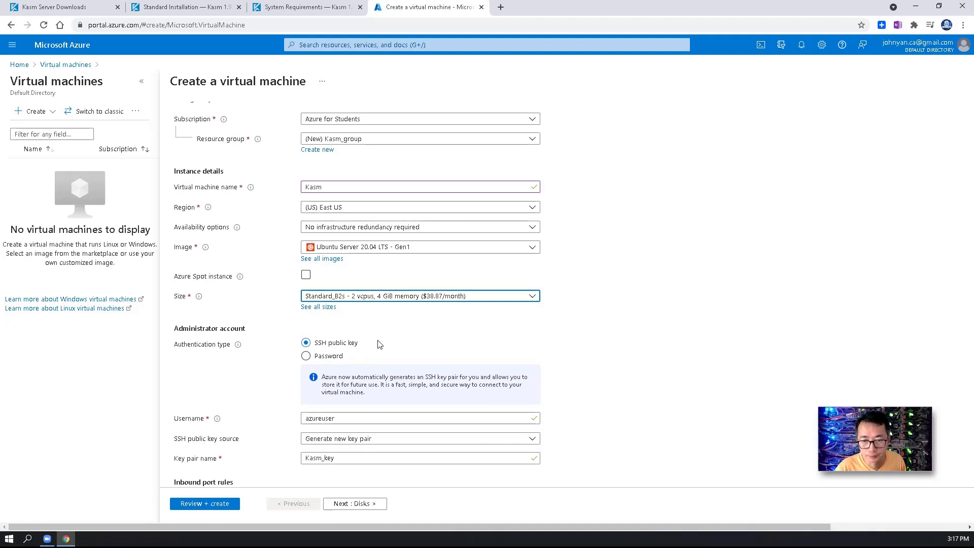
Step: Use password authentication, entering the administrator username and the password twice
left_click(334, 357)
left_click(373, 379)
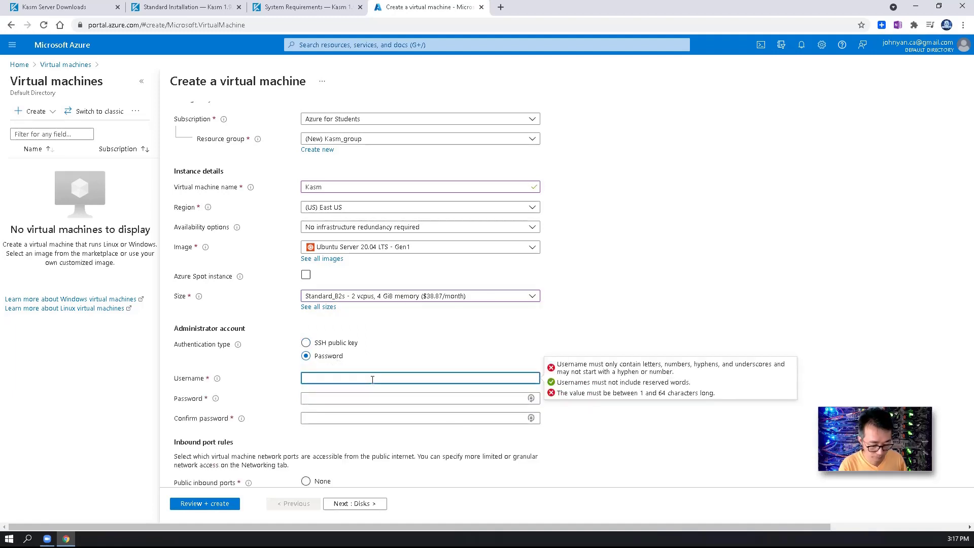
type("netsec")
key("Tab")
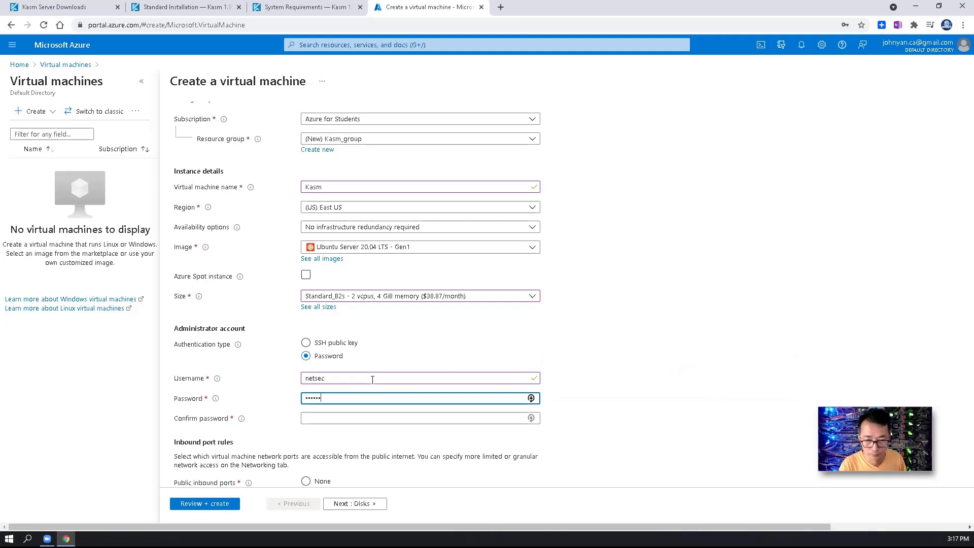
type("P")
type("•••••••••")
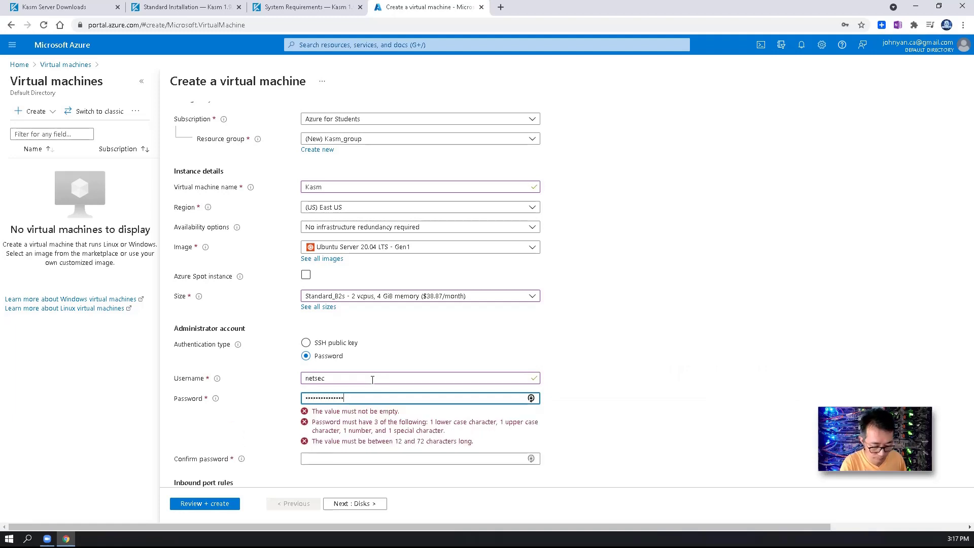
type("•••••••")
key("Tab")
type("••••••••••••••••")
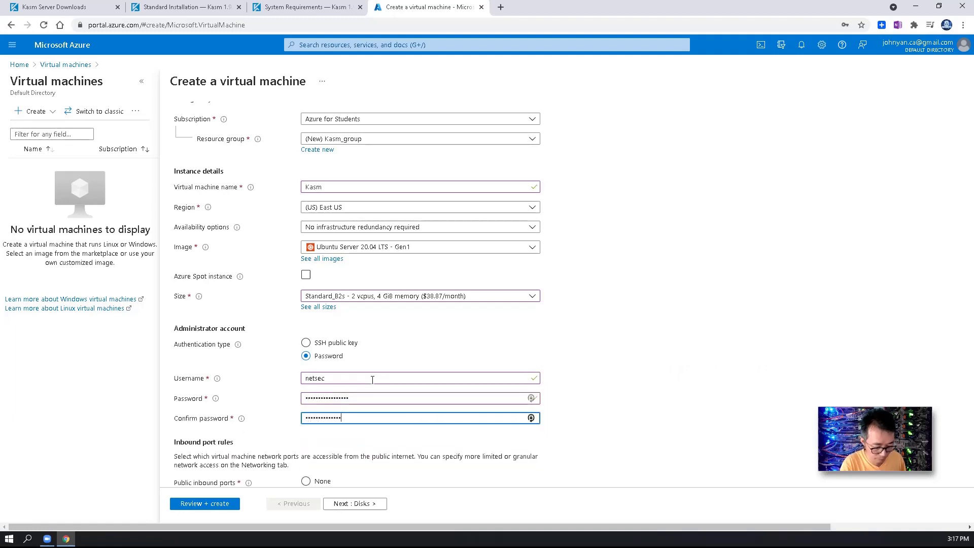
Step: Allow inbound HTTP (80) and HTTPS (443) traffic and continue to the Disks step
scroll(378, 411, "down", 2)
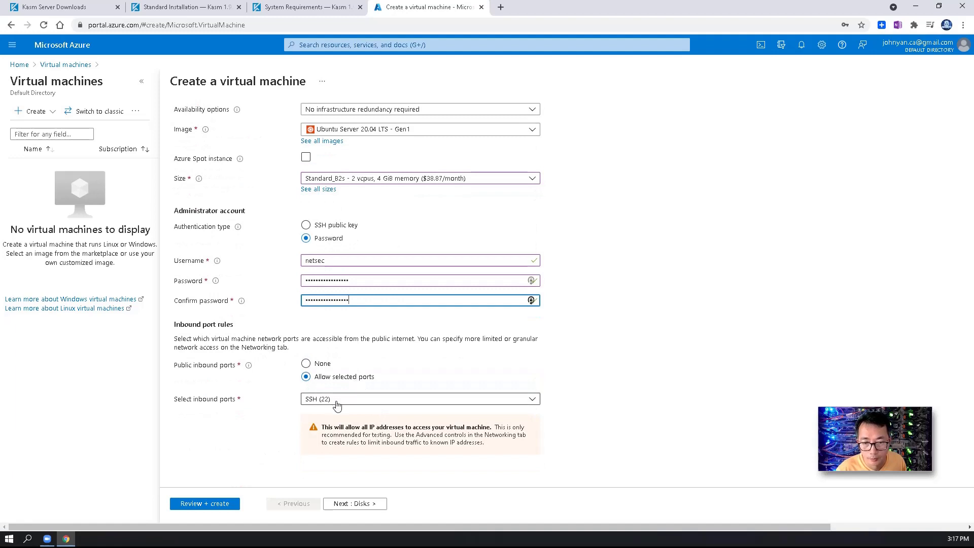
left_click(355, 400)
left_click(315, 429)
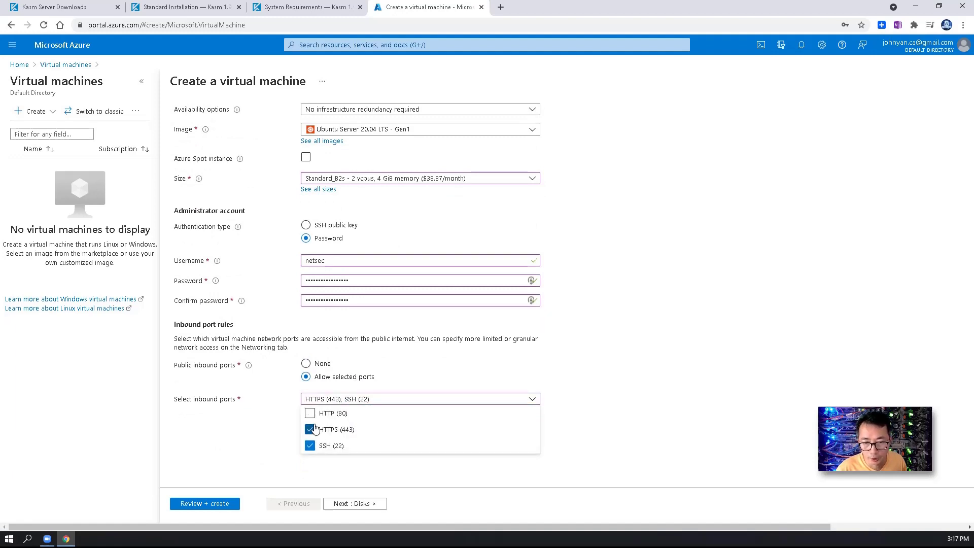
left_click(310, 413)
left_click(537, 400)
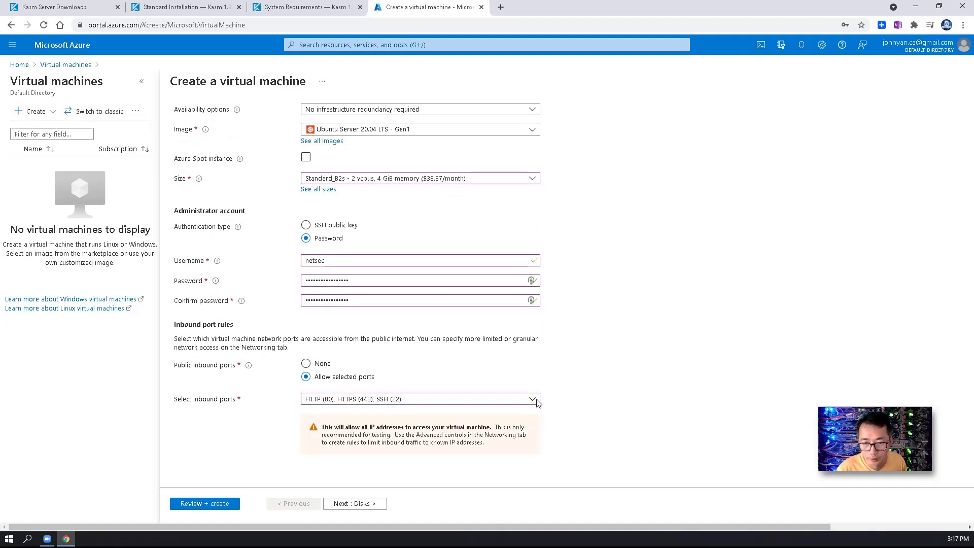
left_click(355, 503)
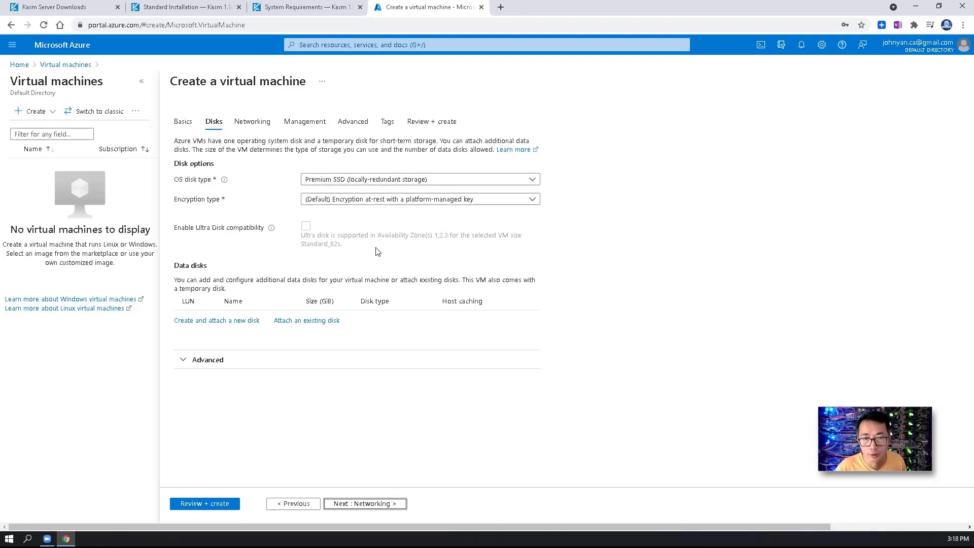
Step: Accept the defaults through Networking, Management, Advanced and Tags, then Review + create the Kasm VM
left_click(273, 12)
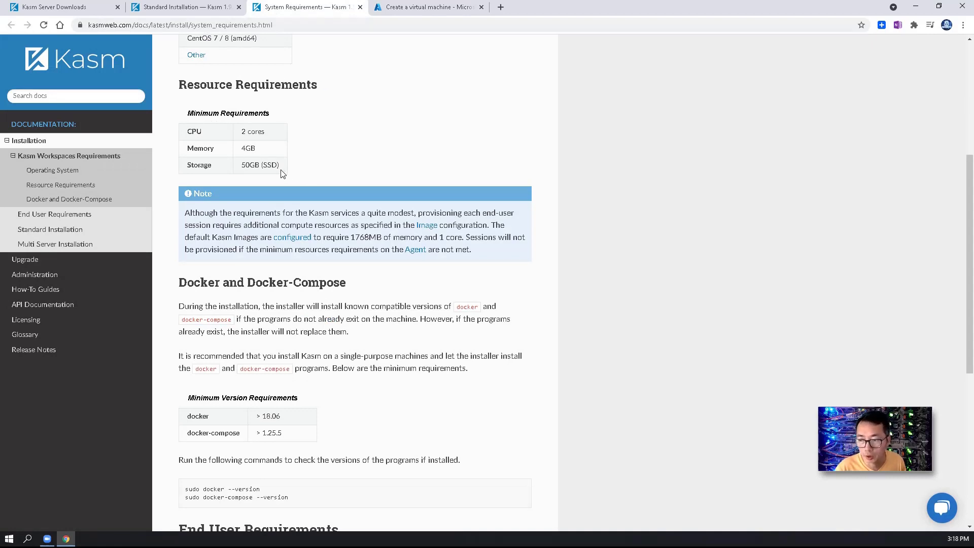
left_click(402, 11)
left_click(378, 503)
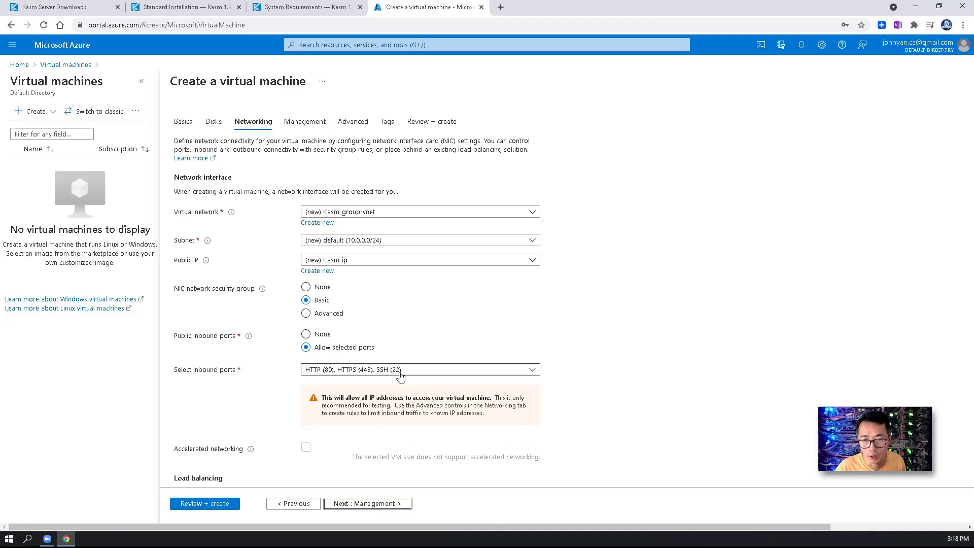
left_click(398, 507)
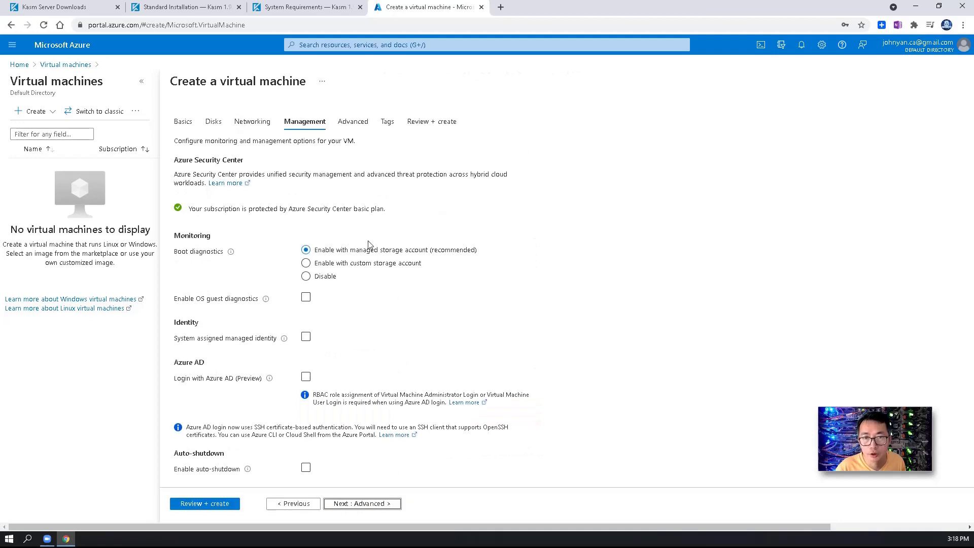
left_click(395, 503)
scroll(393, 431, "down", 3)
left_click(378, 504)
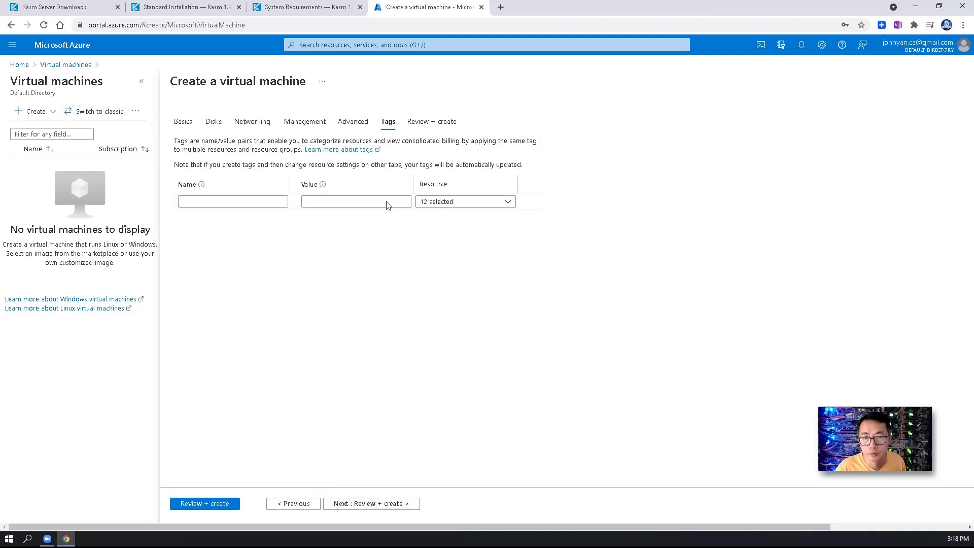
left_click(397, 503)
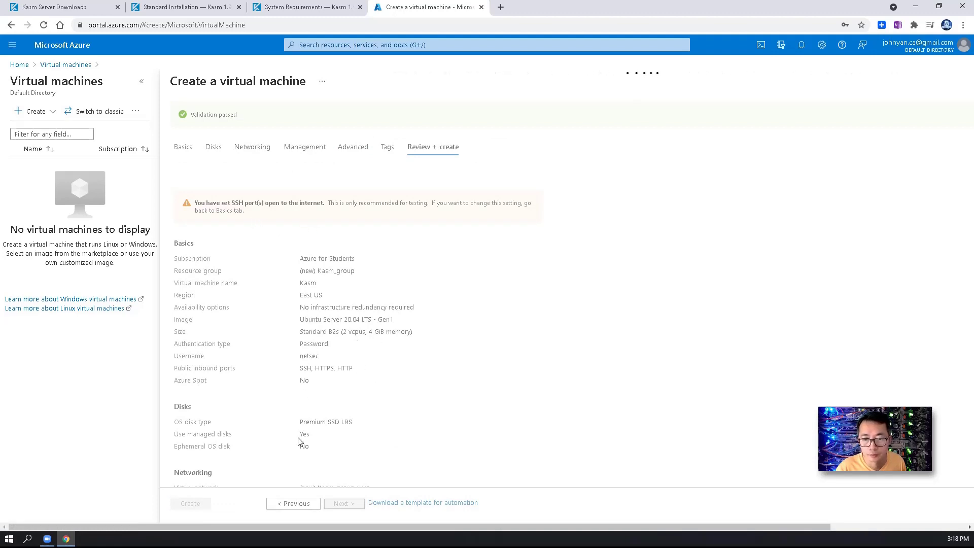
scroll(263, 421, "down", 10)
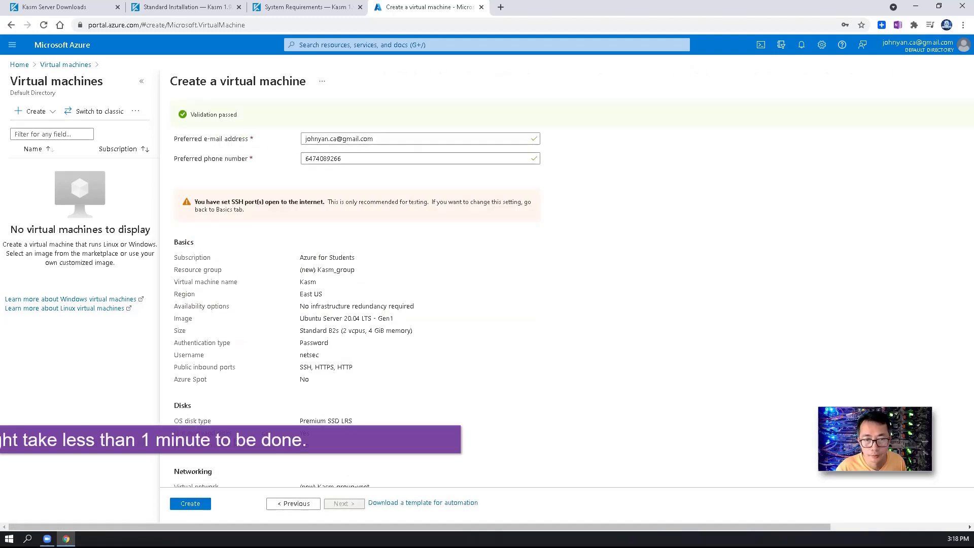
left_click(190, 503)
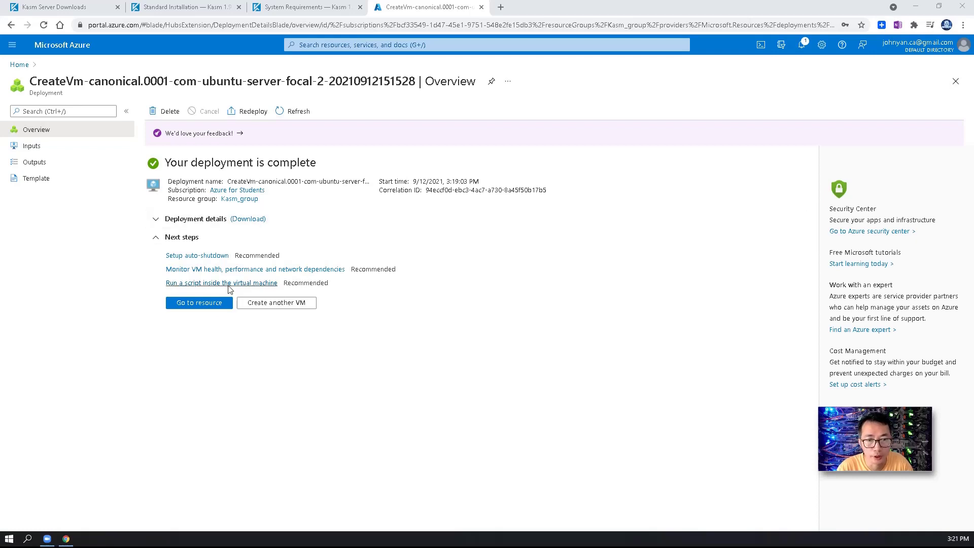
Step: Open the deployed Kasm VM's Disks page and compare its 30 GiB OS disk with Kasm's requirements
left_click(211, 303)
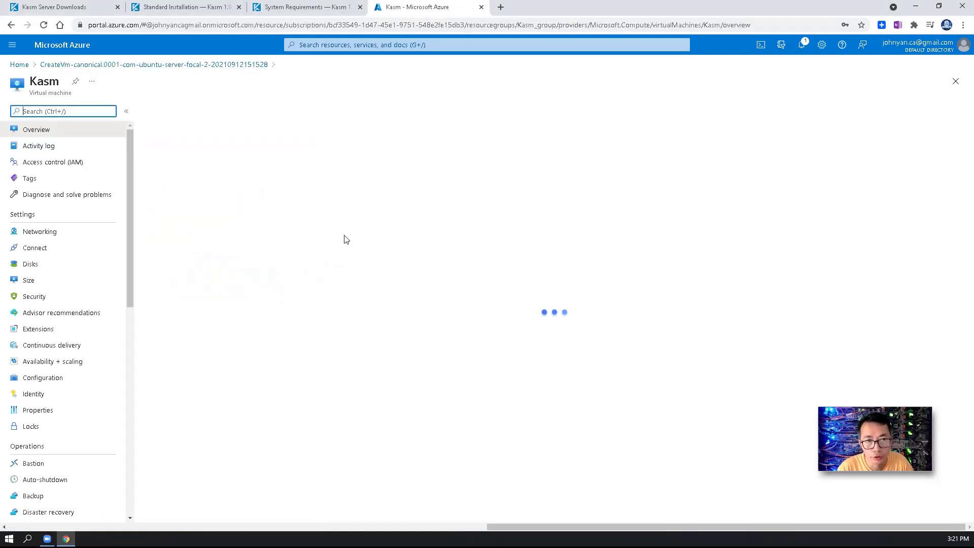
left_click(89, 270)
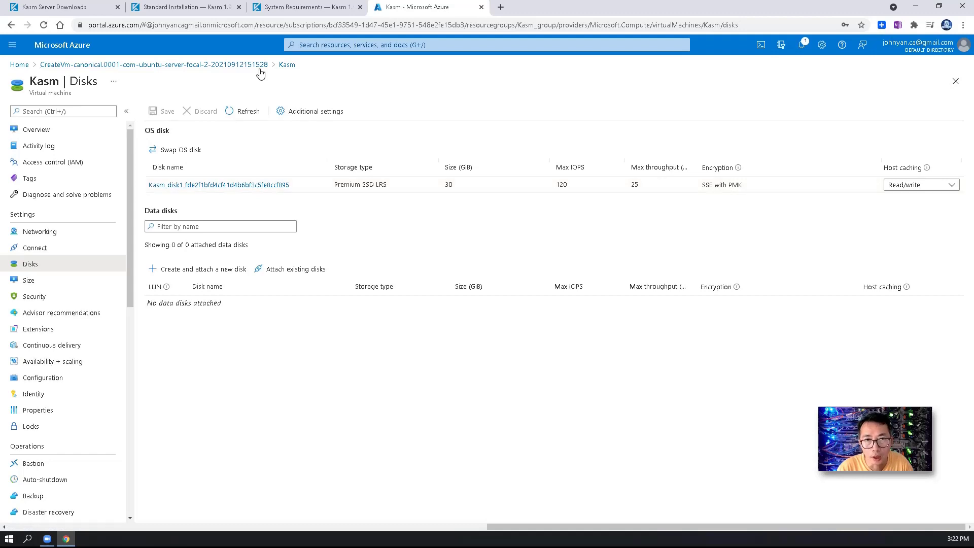
left_click(303, 9)
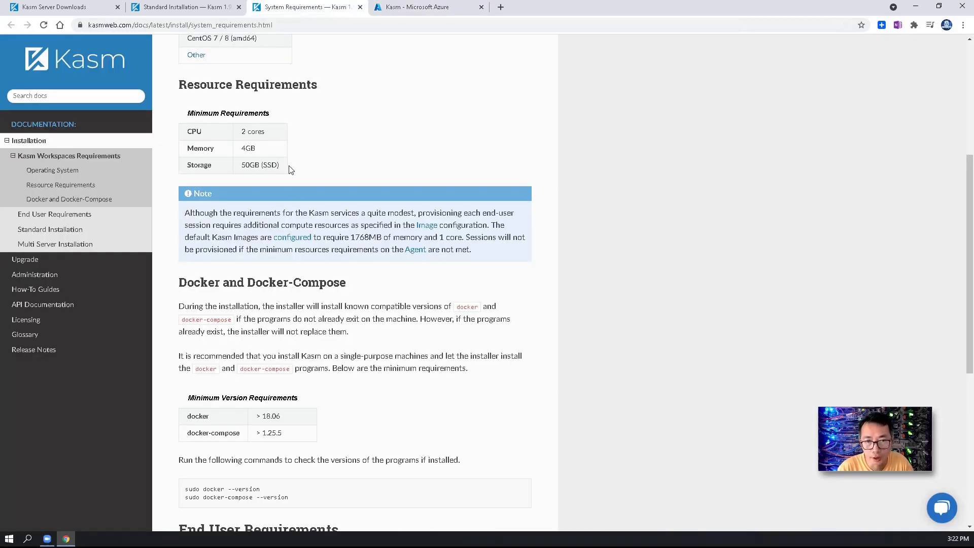
left_click(422, 8)
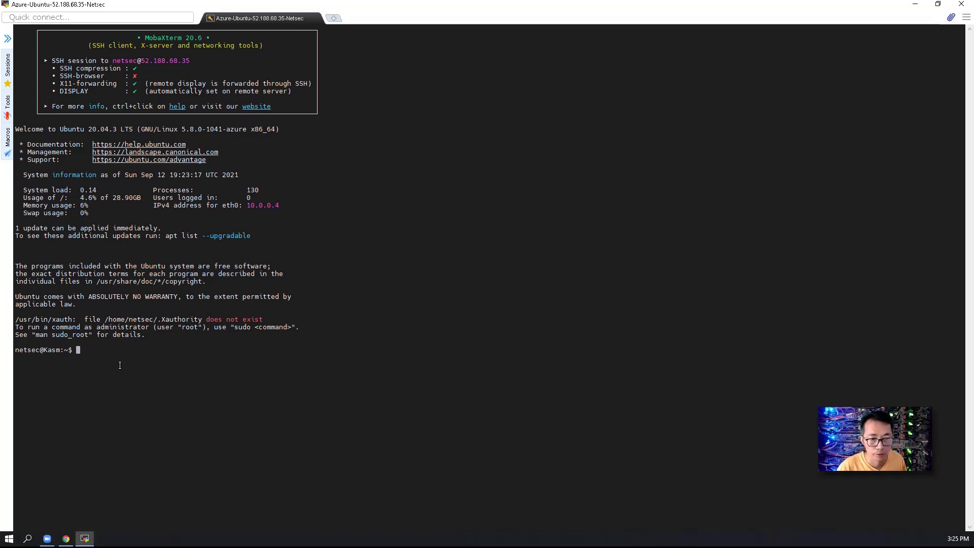
Step: Become root with sudo -i and run apt update -y && apt upgrade -y
type("sudo ")
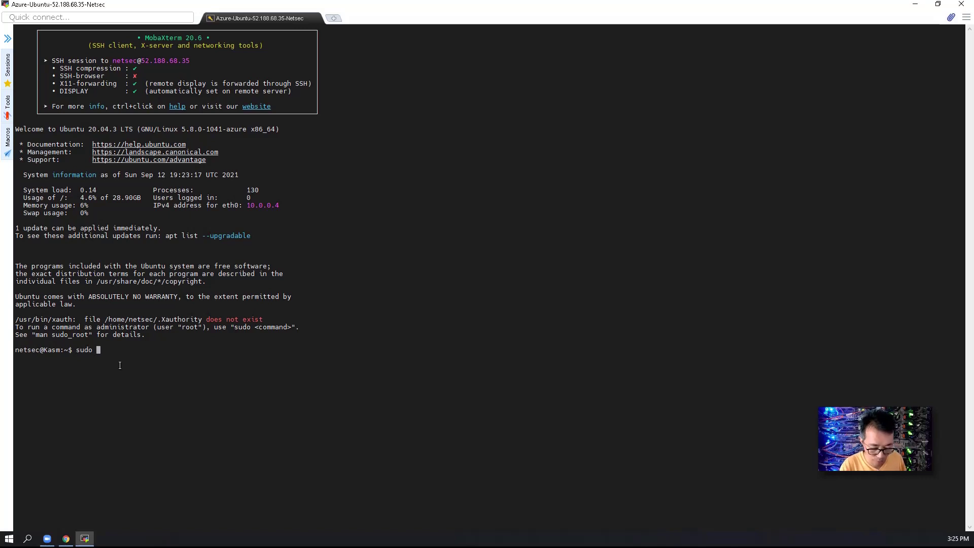
type("-i")
key("Return")
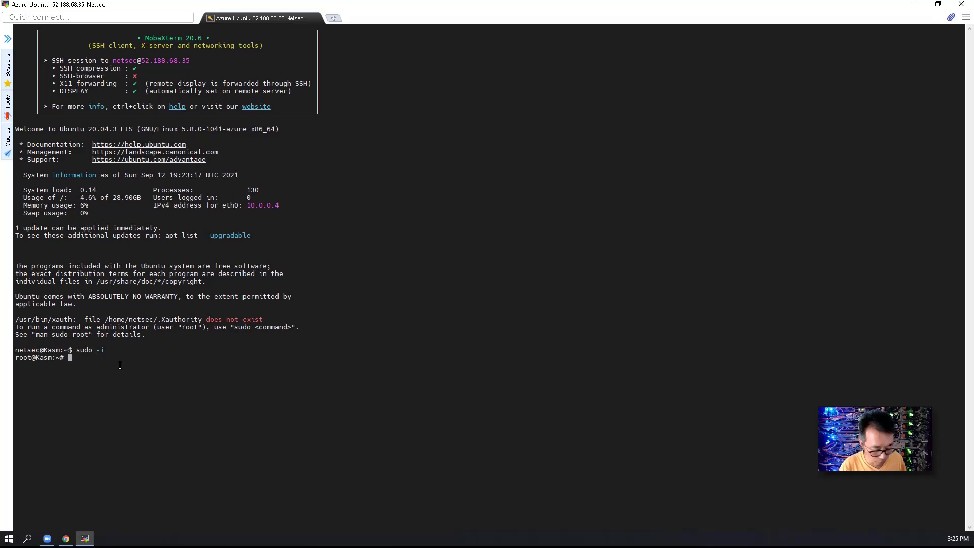
type("apt upda")
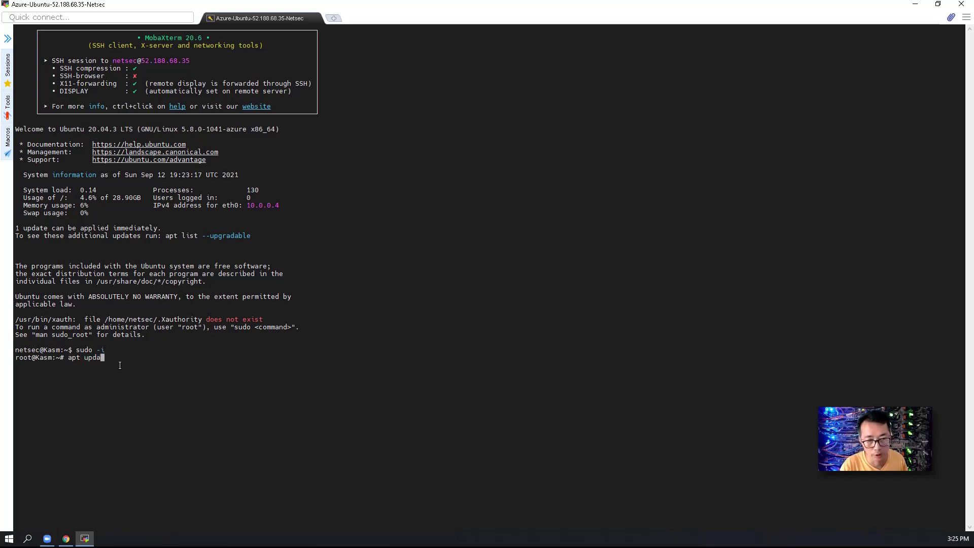
type("te -y ")
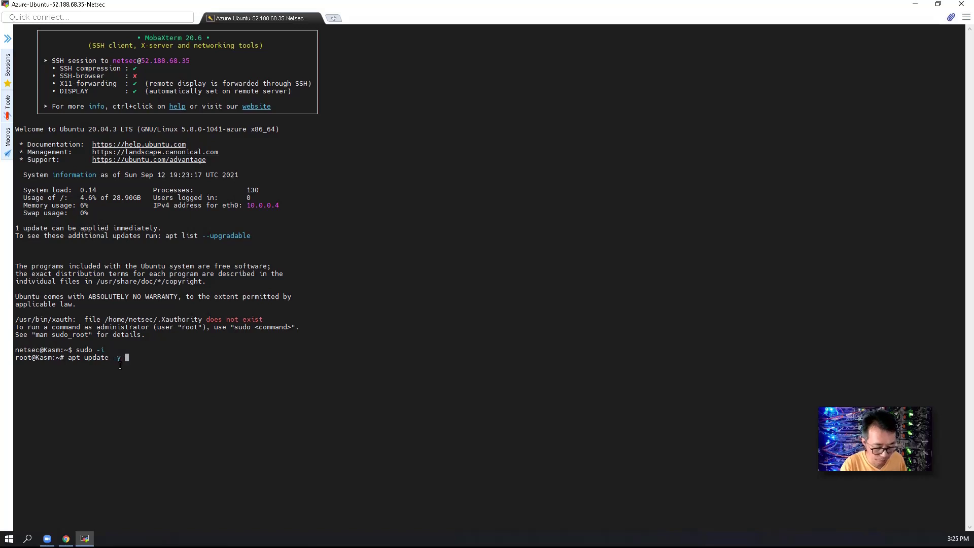
type("&& apt ")
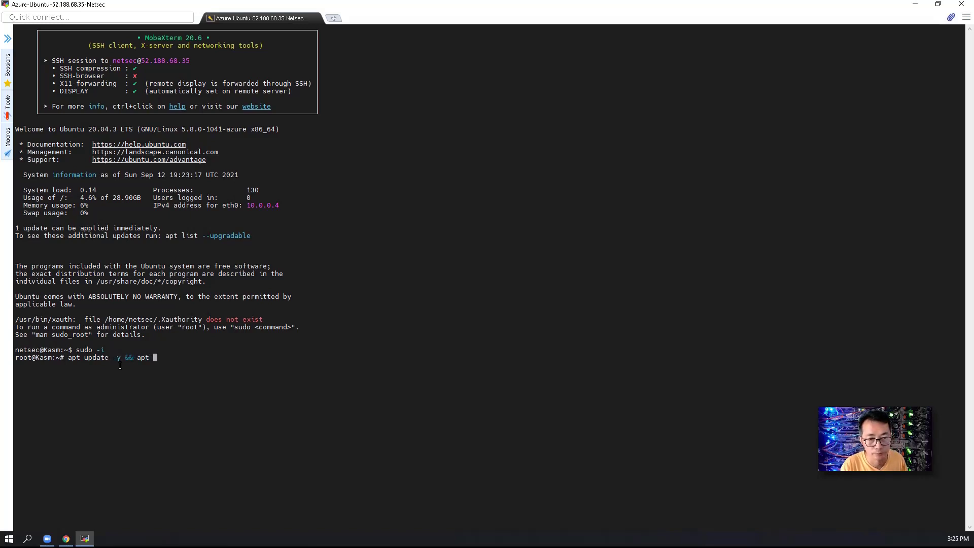
type("upgrade -")
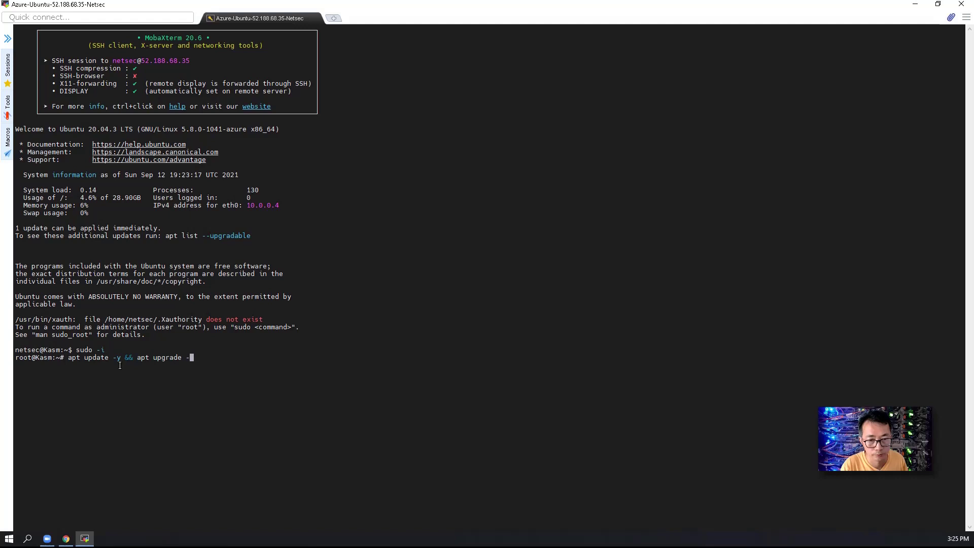
type("y")
key("Return")
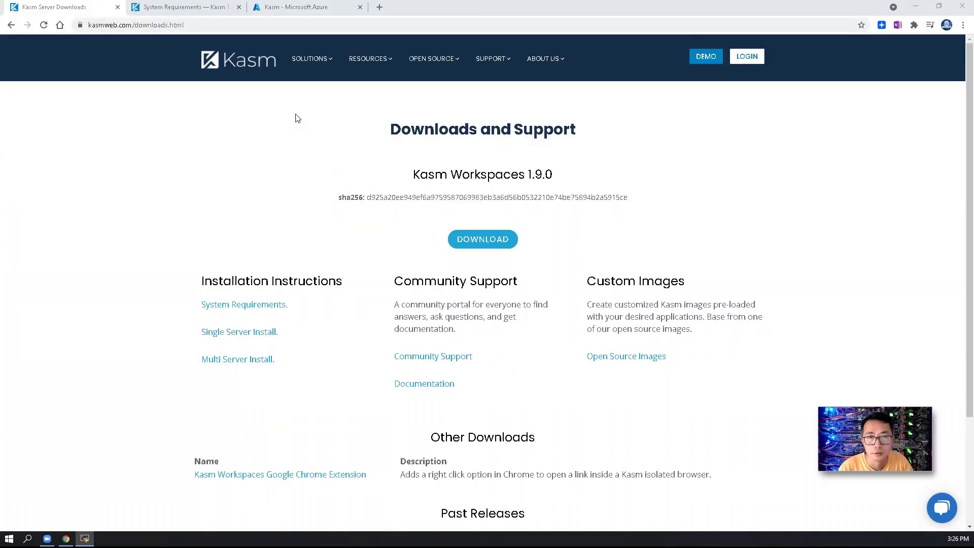
Step: Open the Standard Installation guide from Kasm's system requirements documentation
left_click(273, 13)
left_click(209, 7)
scroll(285, 274, "down", 6)
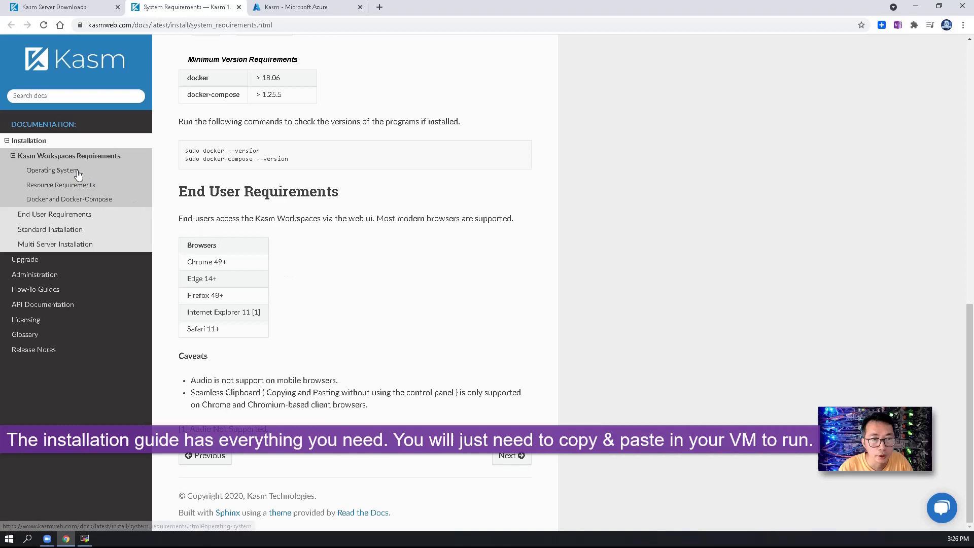
left_click(81, 229)
scroll(390, 239, "down", 10)
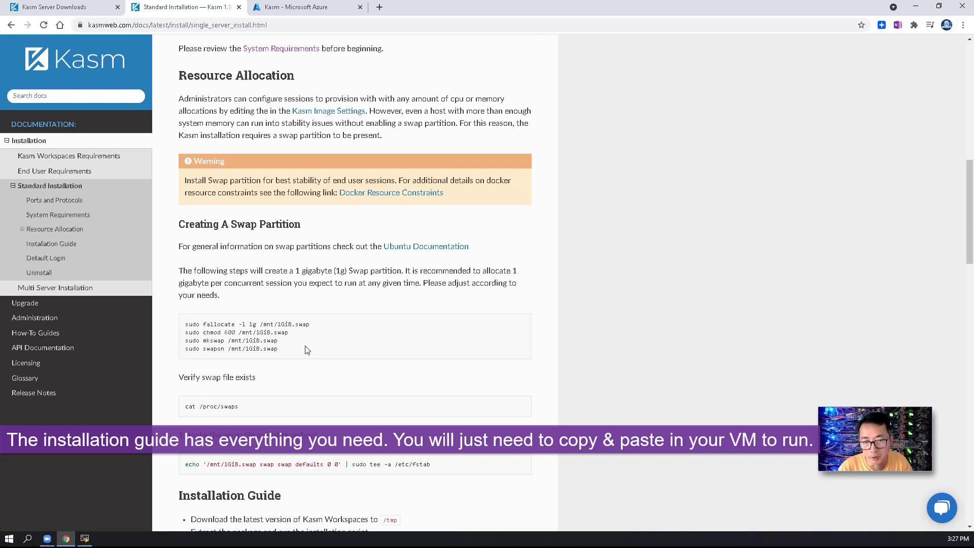
Step: Copy the four Creating A Swap Partition commands to the clipboard
left_click_drag(279, 350, 184, 325)
right_click(207, 334)
left_click(234, 342)
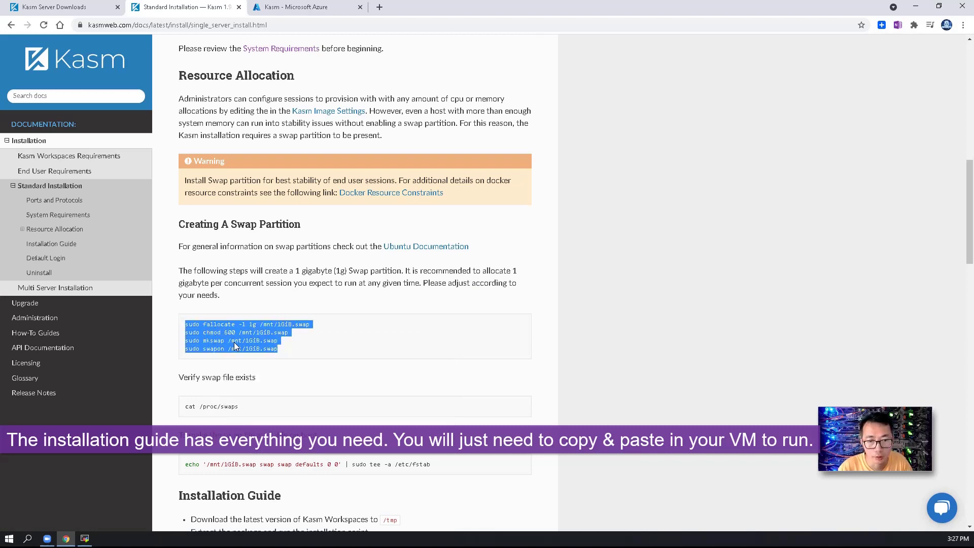
scroll(268, 332, "down", 2)
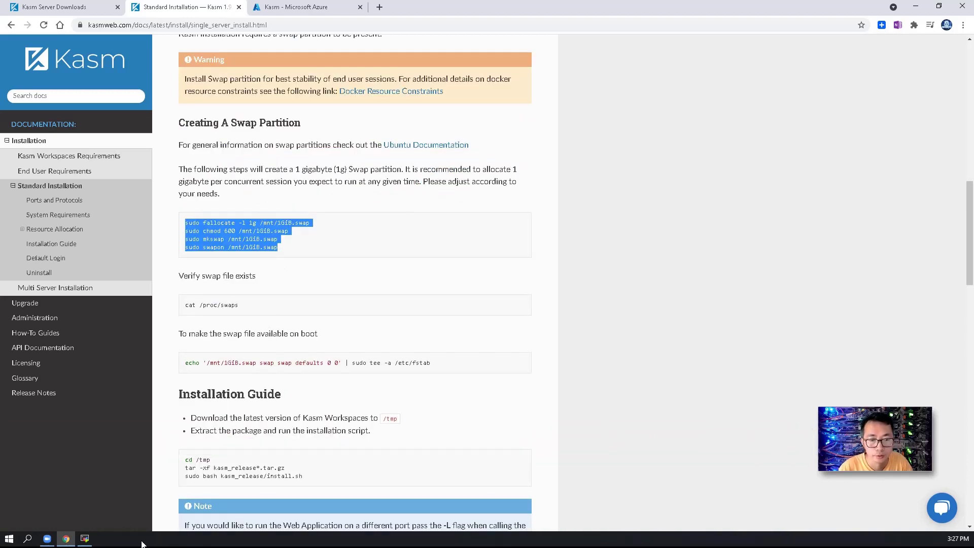
Step: Paste and run the swap commands in the terminal, then verify with cat /proc/swaps
left_click(85, 539)
right_click(459, 302)
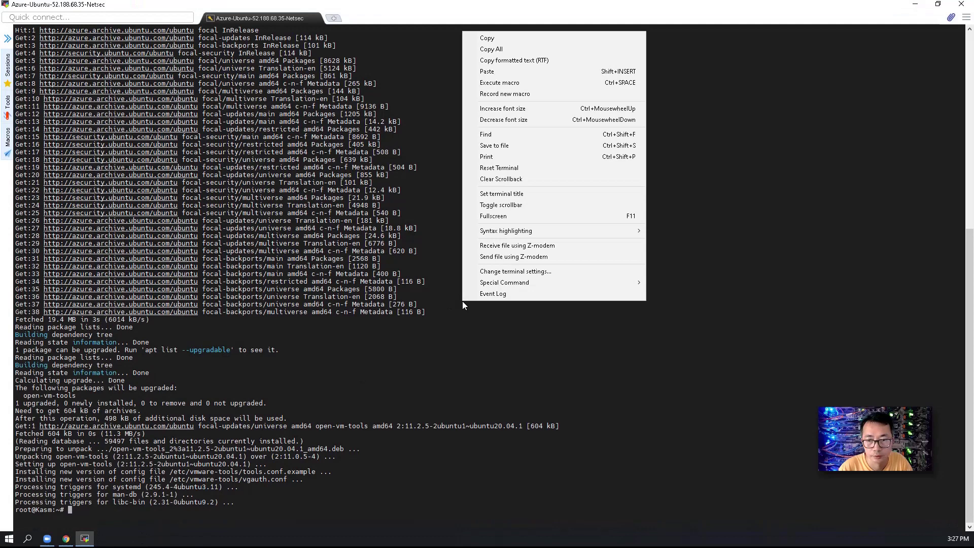
left_click(513, 72)
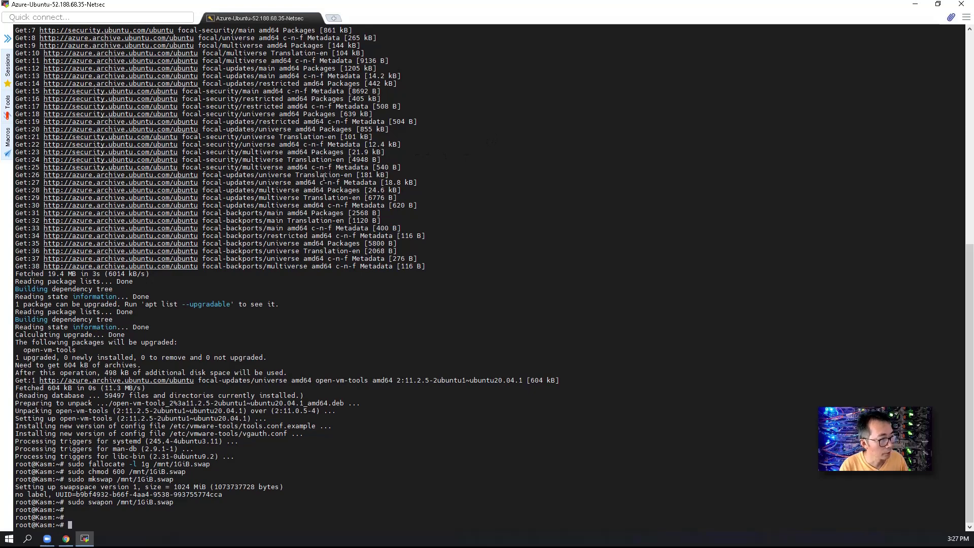
type("cat /proc/")
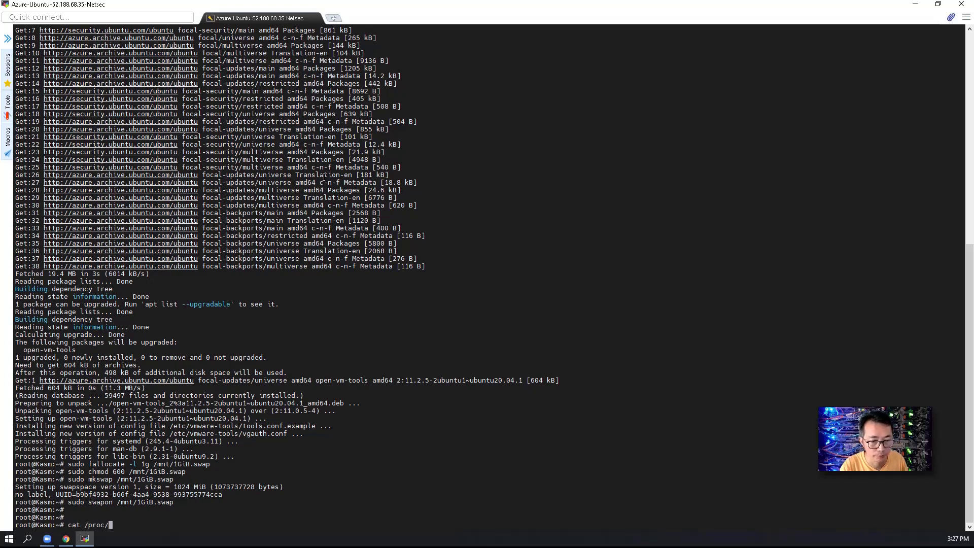
type("swaps")
key("Return")
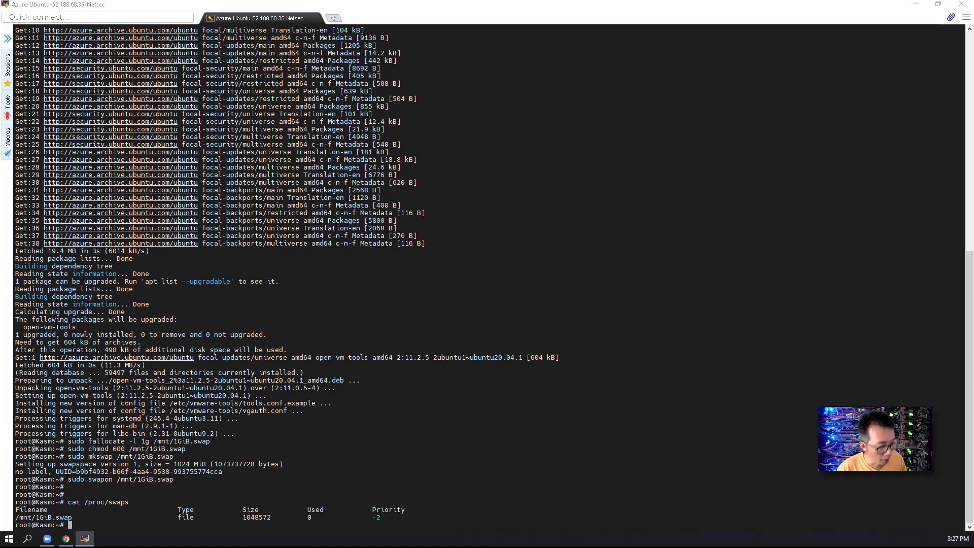
Step: Append the swap file to /etc/fstab via the pasted tee command, then minimize the terminal
right_click(562, 253)
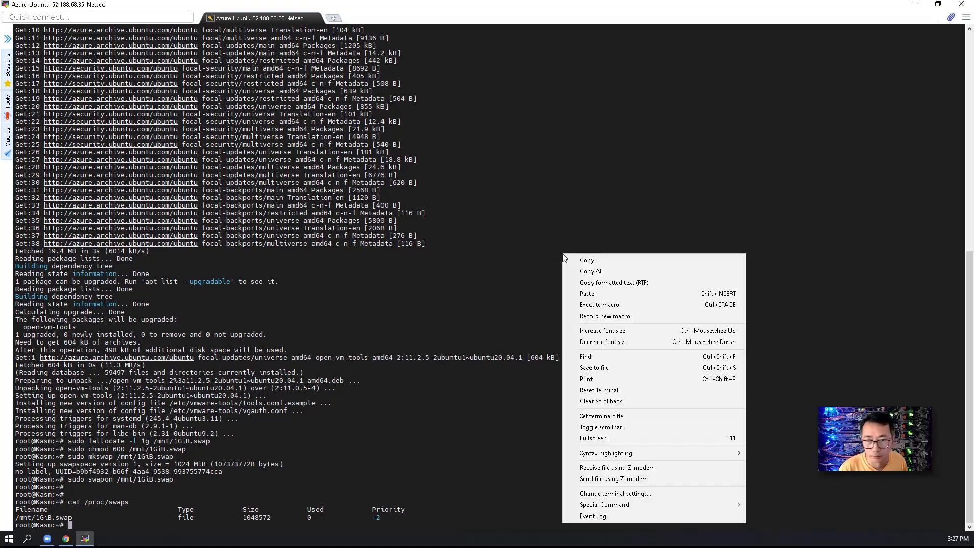
left_click(581, 294)
key("Return")
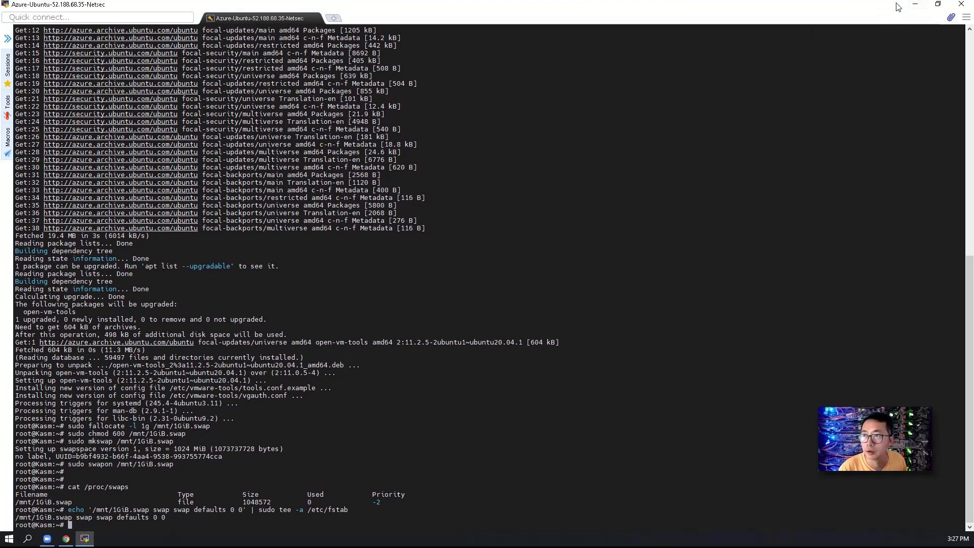
left_click(915, 4)
scroll(316, 261, "down", 5)
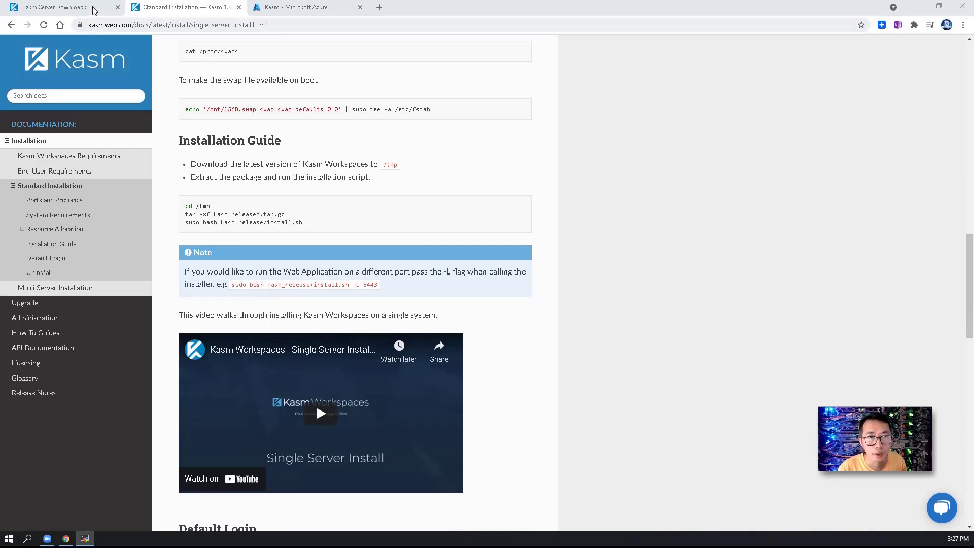
Step: Copy the Kasm Workspaces 1.9.0 download link address, then return to the docs and the server terminal
left_click(66, 7)
right_click(501, 251)
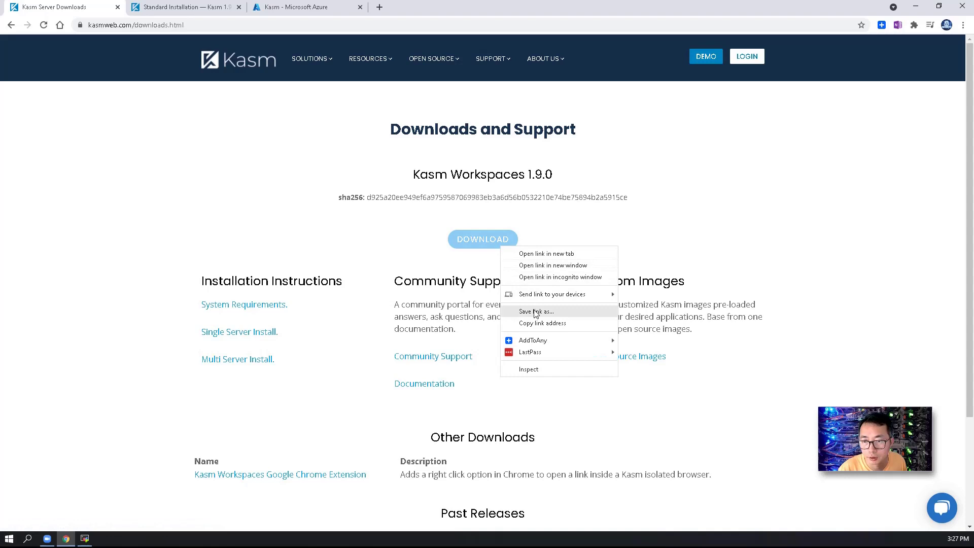
left_click(542, 328)
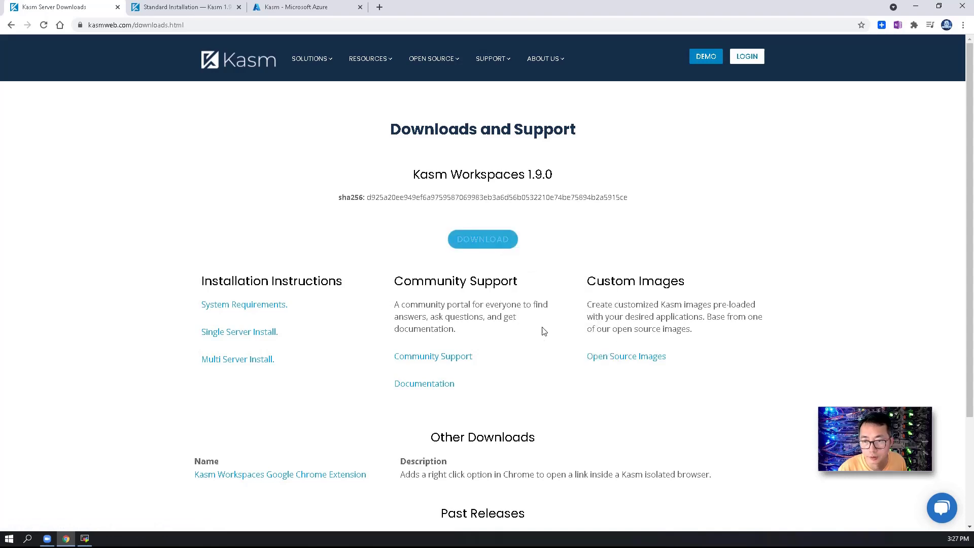
left_click(327, 10)
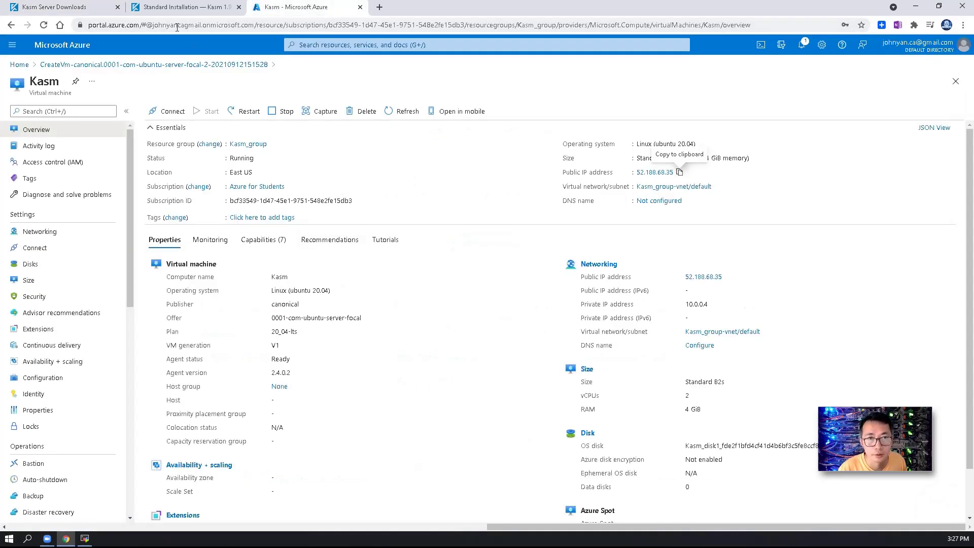
left_click(177, 8)
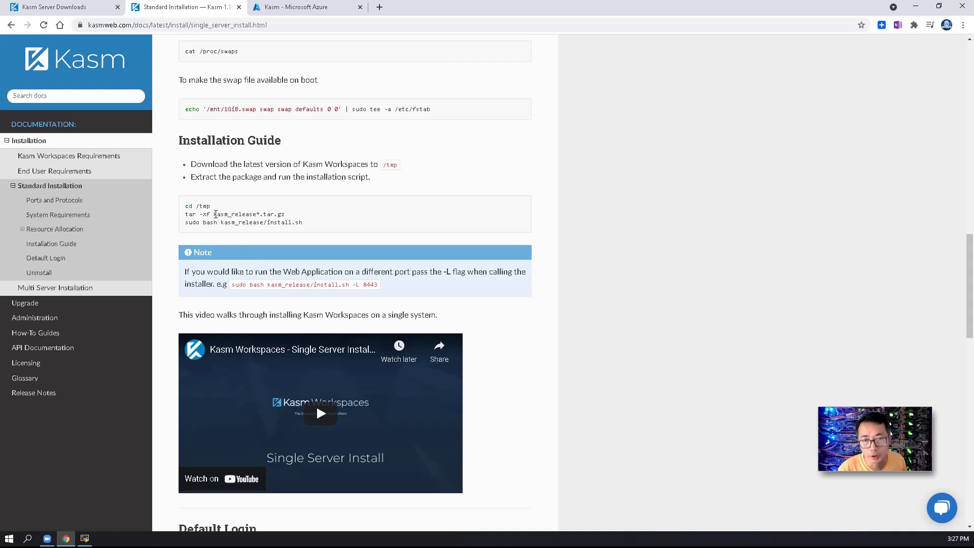
left_click(85, 538)
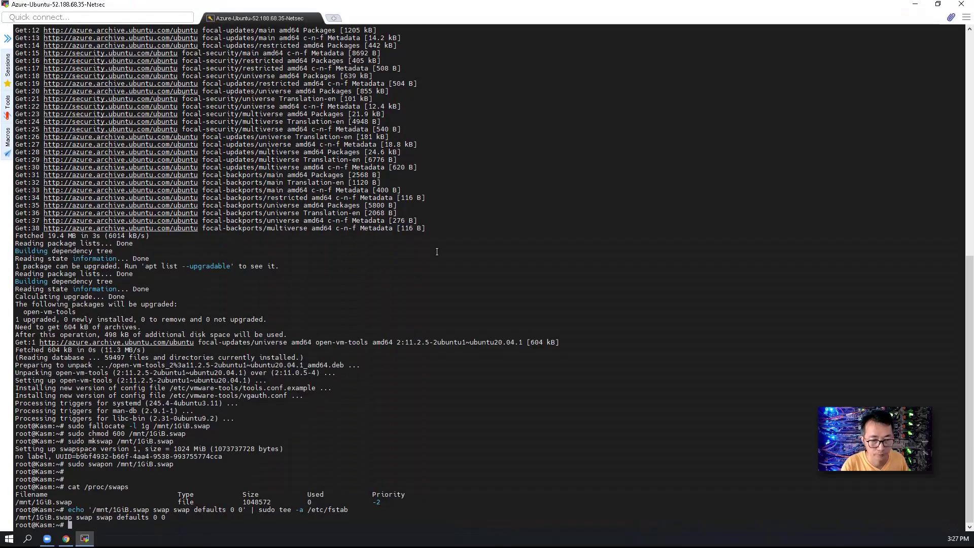
Step: In /tmp, download the Kasm 1.9.0 release with wget and the pasted link
type("cd /tmp")
key("Return")
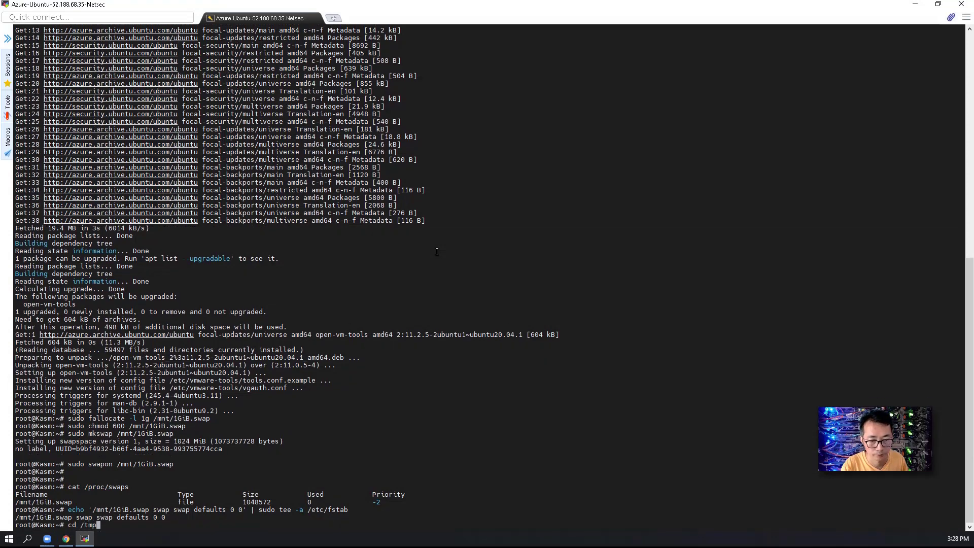
type("wget")
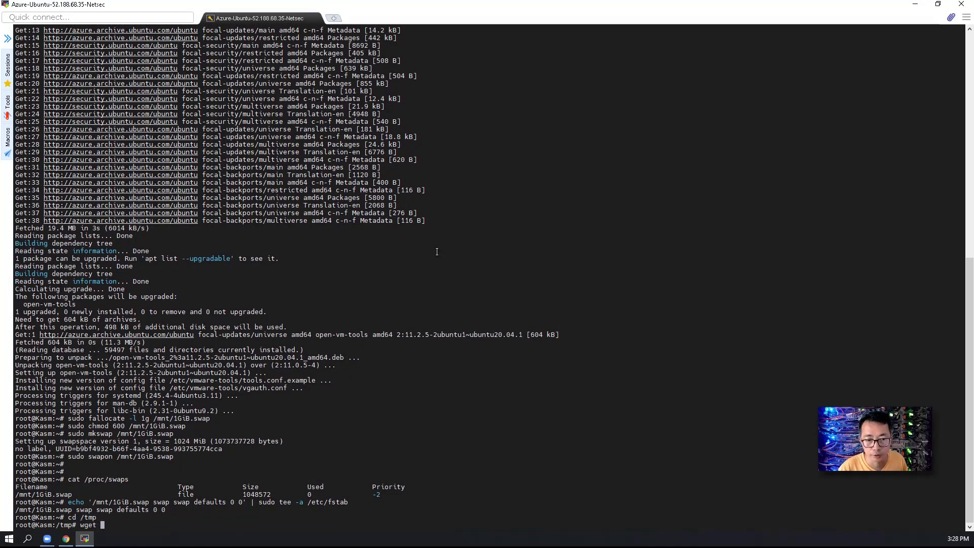
right_click(437, 252)
left_click(462, 292)
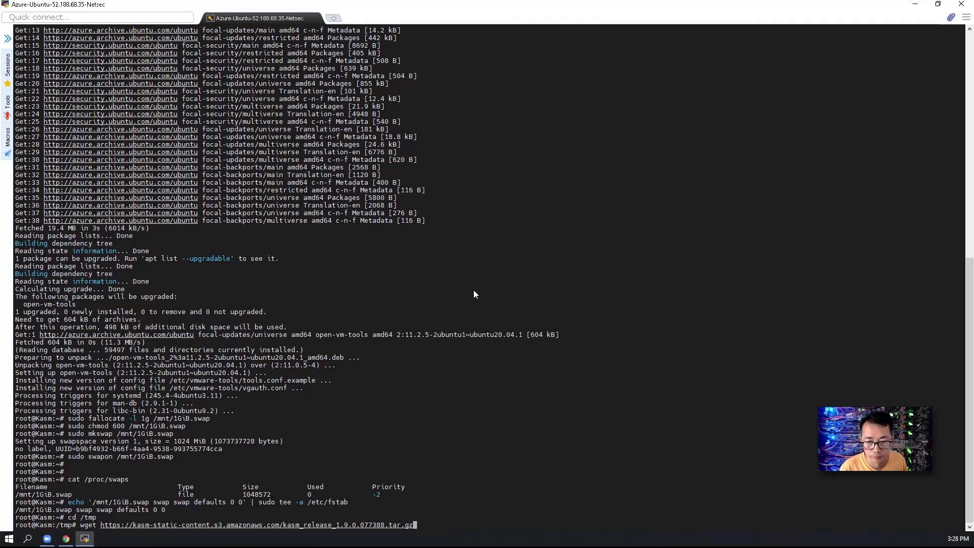
key("Return")
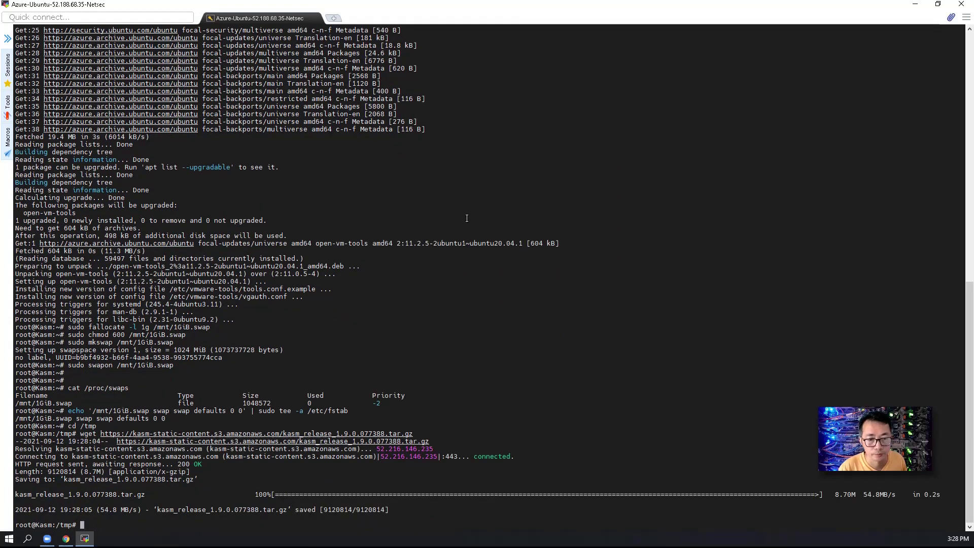
Step: Copy the tar extract and install.sh lines from the docs and paste them into the terminal
key("alt+Tab")
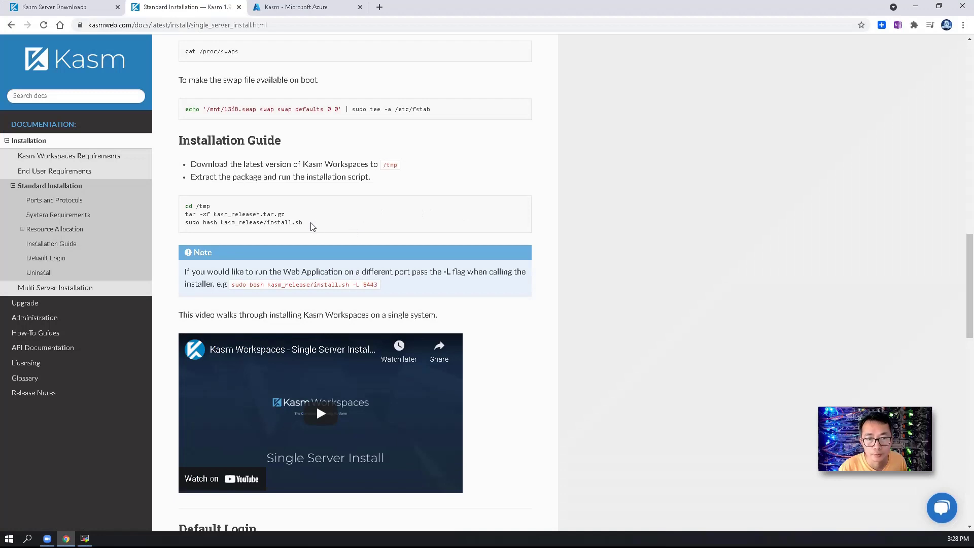
left_click_drag(306, 225, 186, 214)
right_click(194, 214)
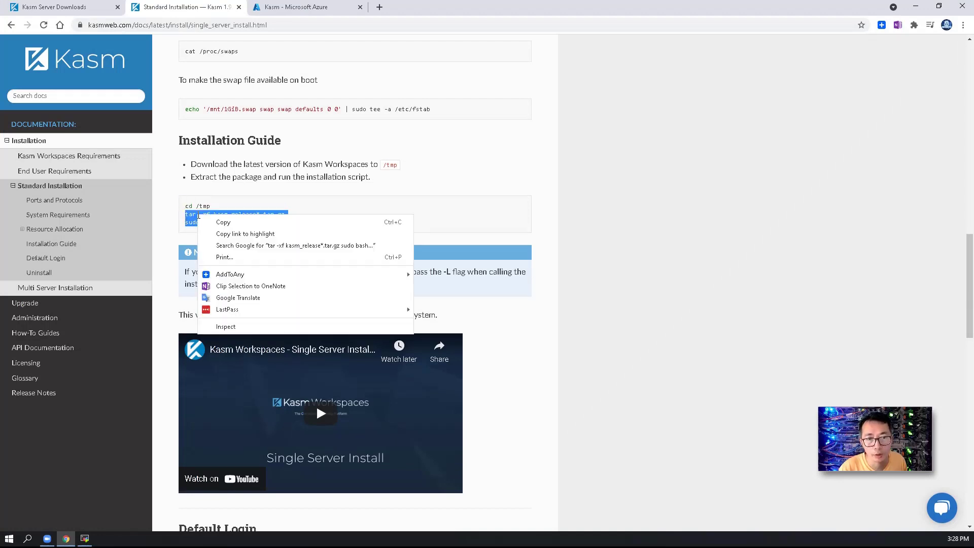
left_click(216, 219)
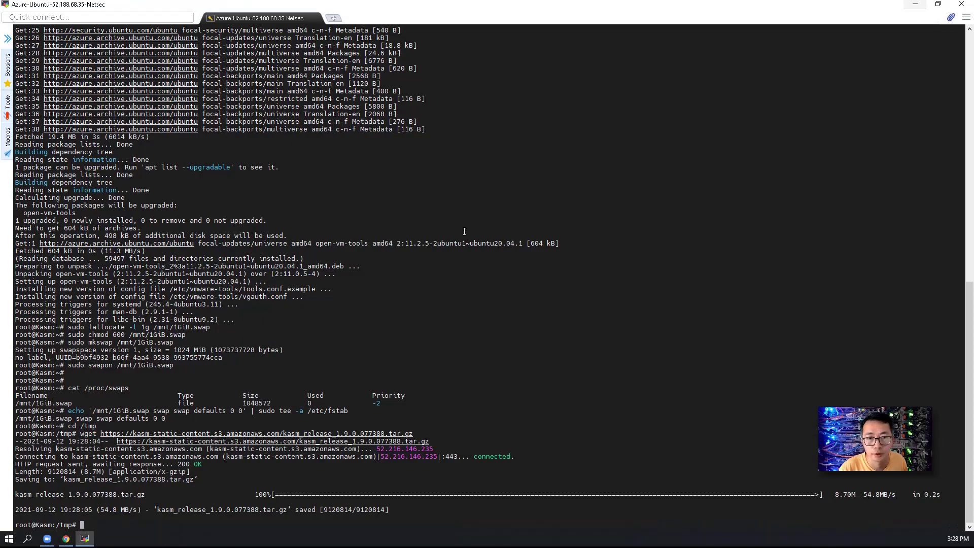
left_click(915, 7)
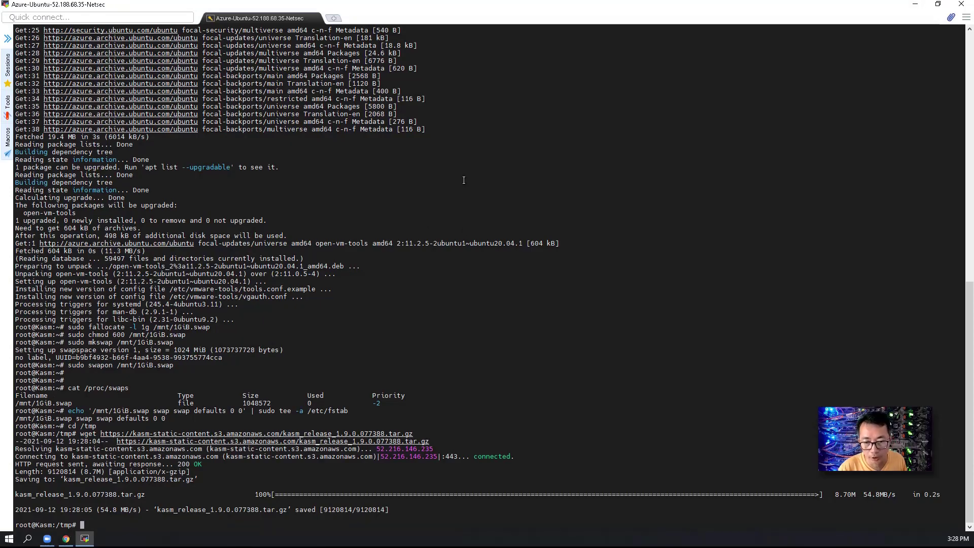
right_click(464, 180)
left_click(482, 219)
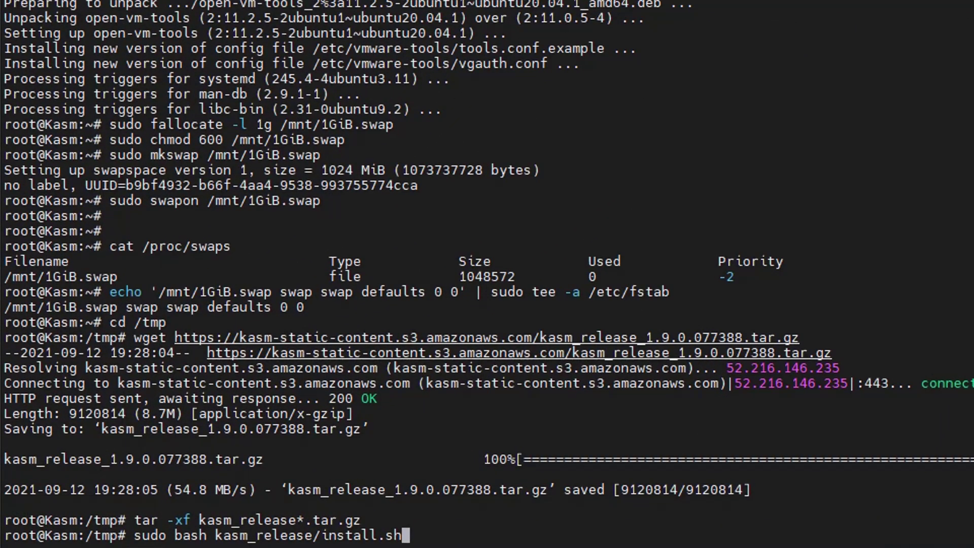
Step: Run the install.sh script and answer y to accept the end user license agreement
key("Return")
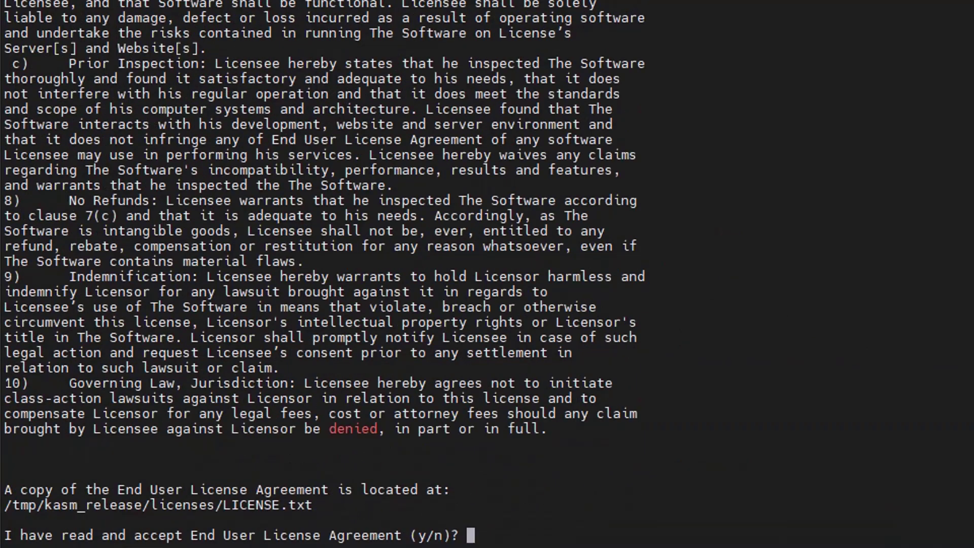
type("y")
key("Return")
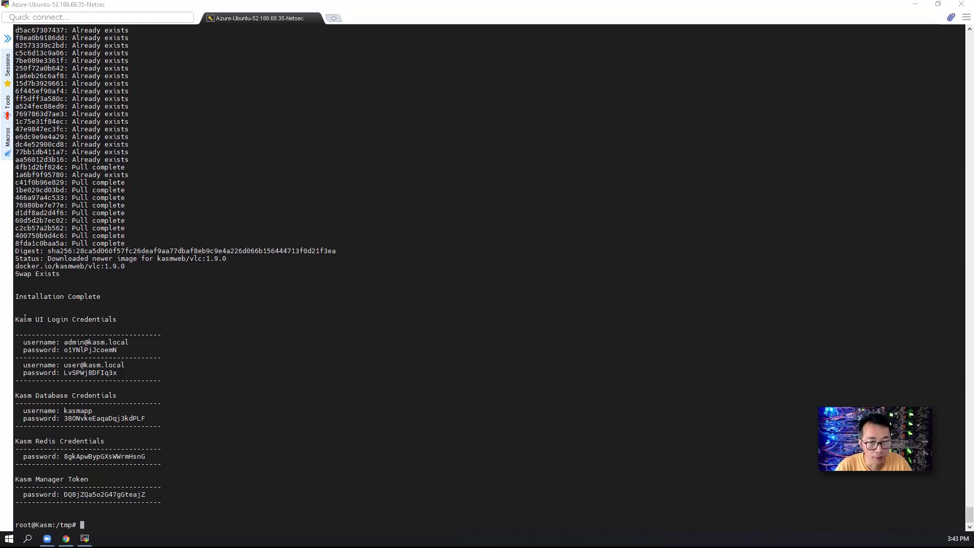
Step: Copy the generated Kasm credentials block from the installer output
left_click_drag(17, 318, 173, 501)
right_click(147, 344)
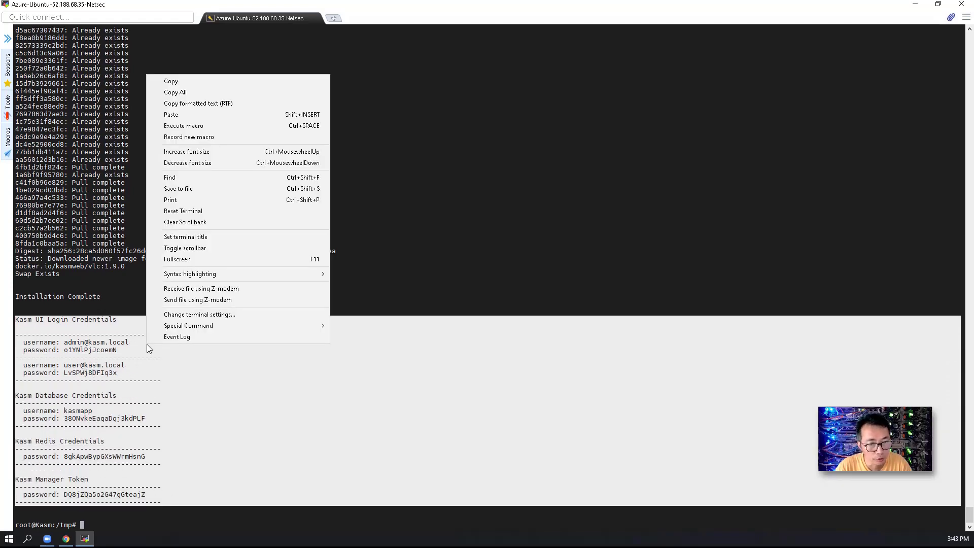
left_click(187, 83)
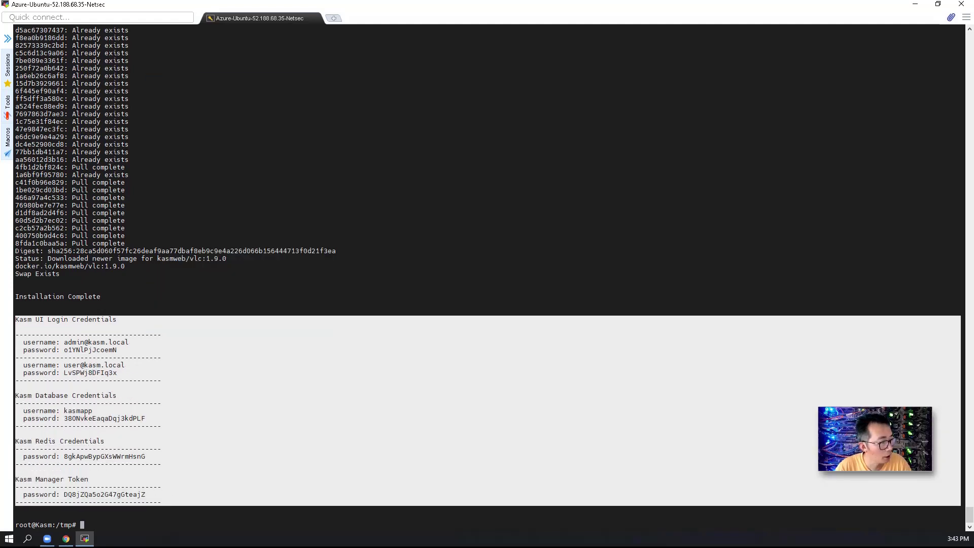
key("alt+Tab")
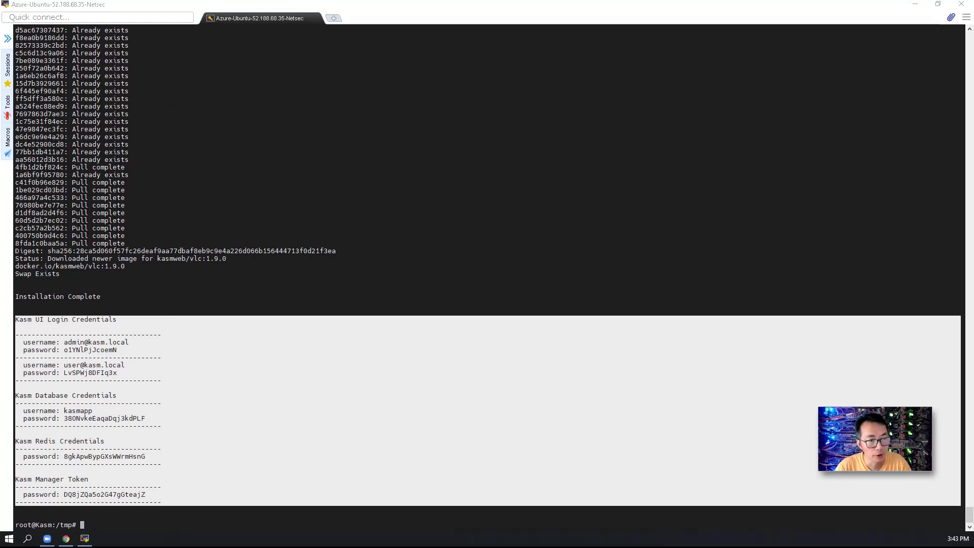
Step: Run df -m and highlight the root filesystem's 29599 MB size and 58% usage
left_click(310, 423)
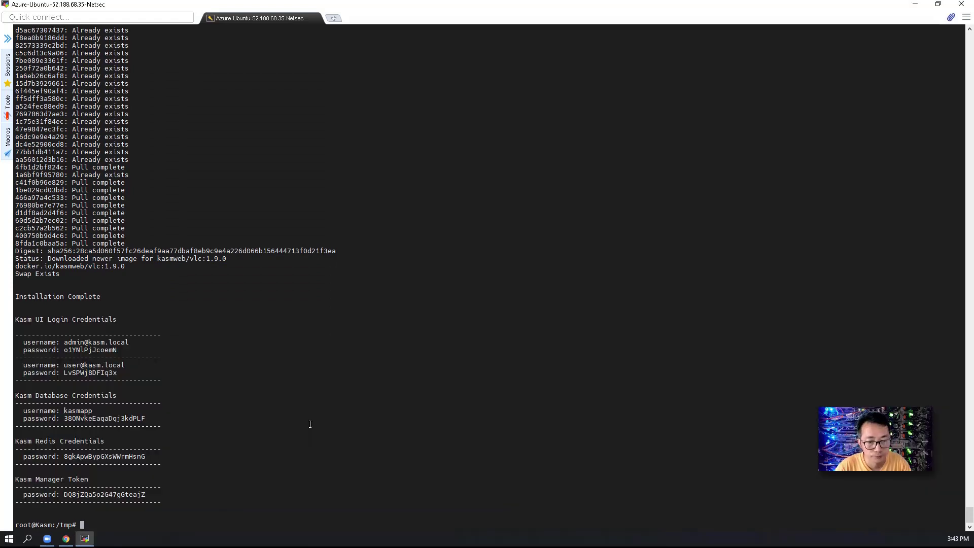
type("df -")
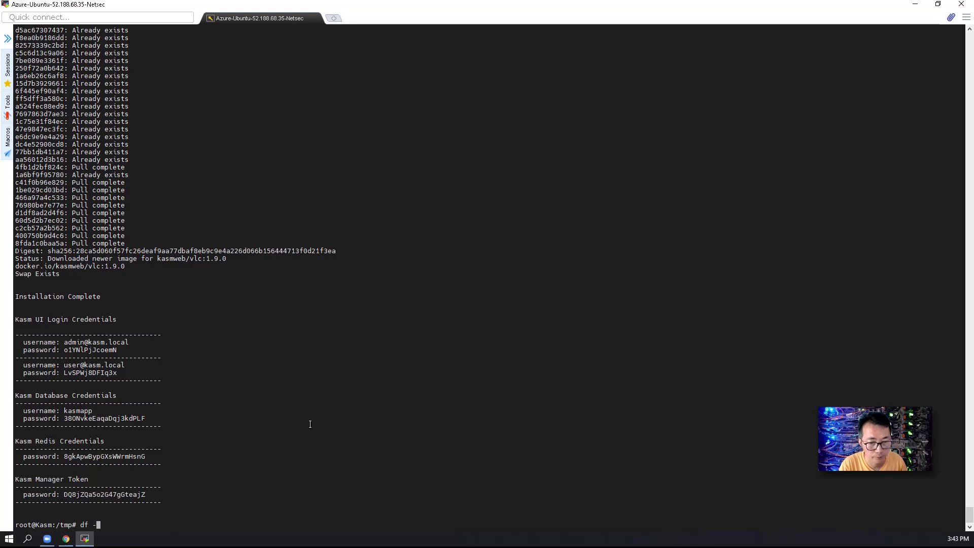
type("m")
key("Return")
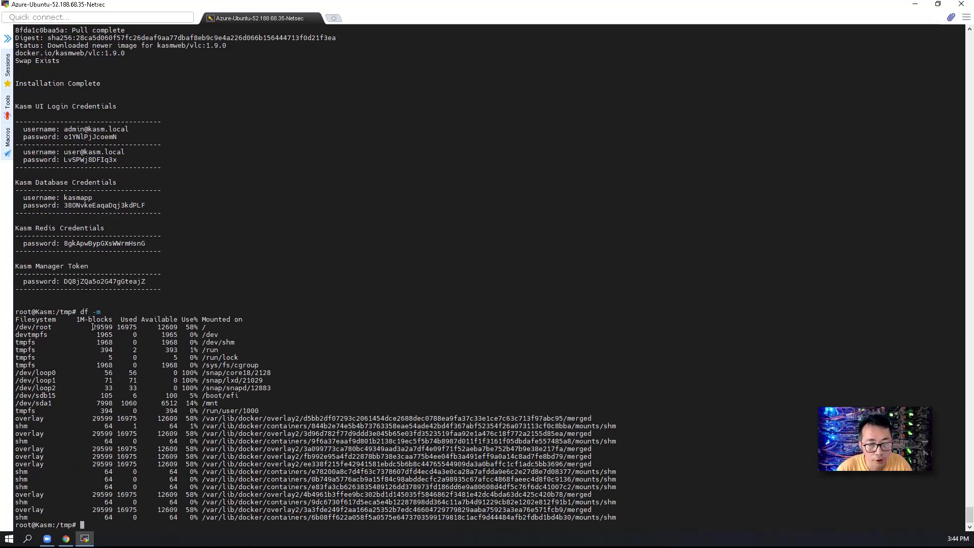
left_click_drag(92, 326, 104, 325)
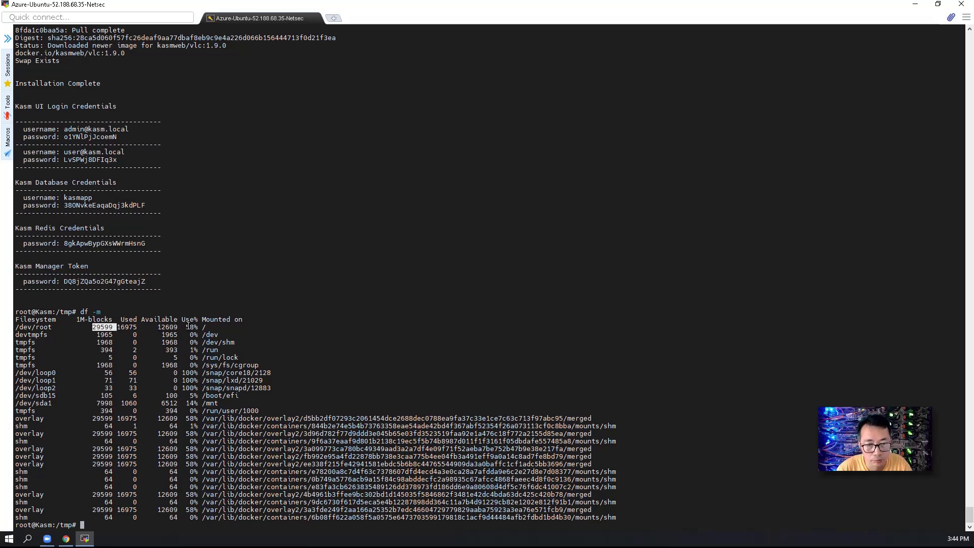
left_click_drag(182, 327, 201, 329)
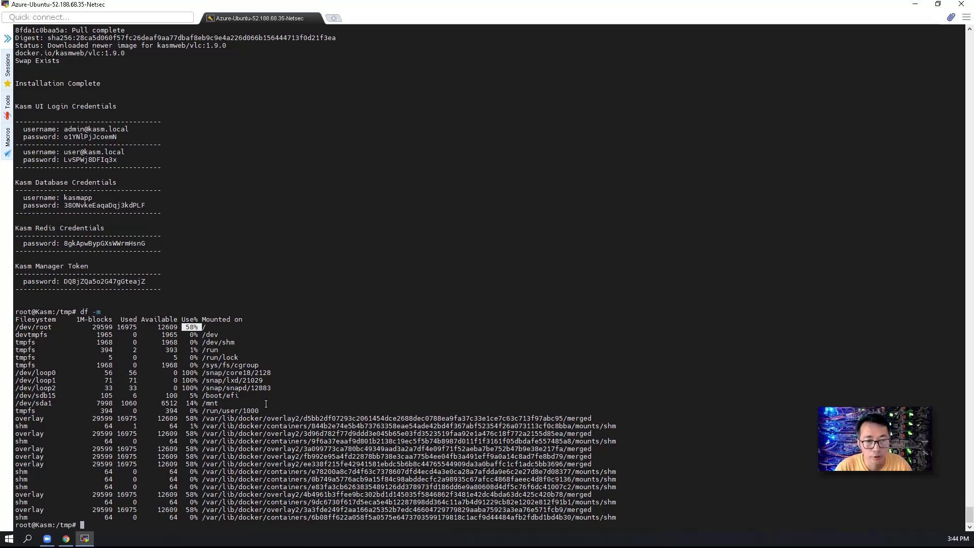
Step: Run docker ps to confirm the Kasm containers are up, then switch to the browser
type("do")
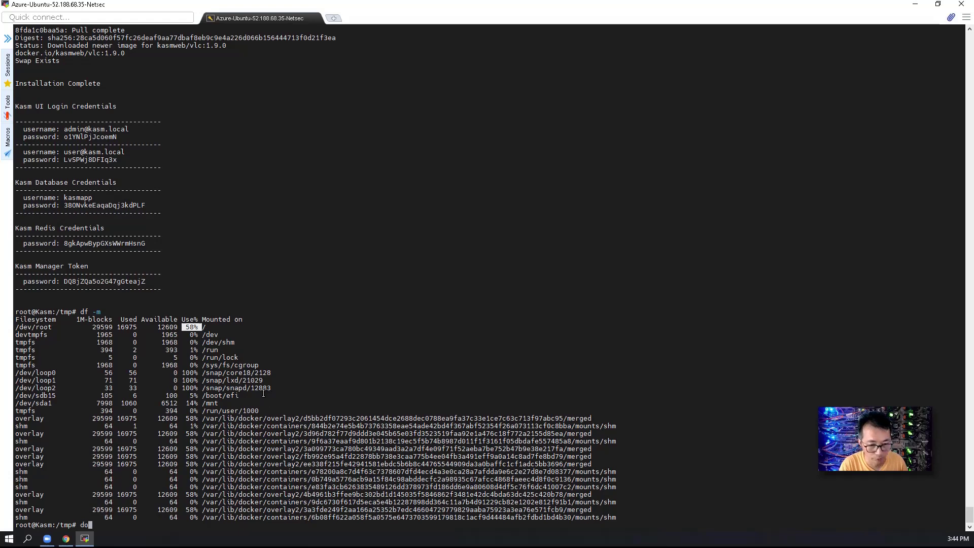
type("cker ps")
key("Return")
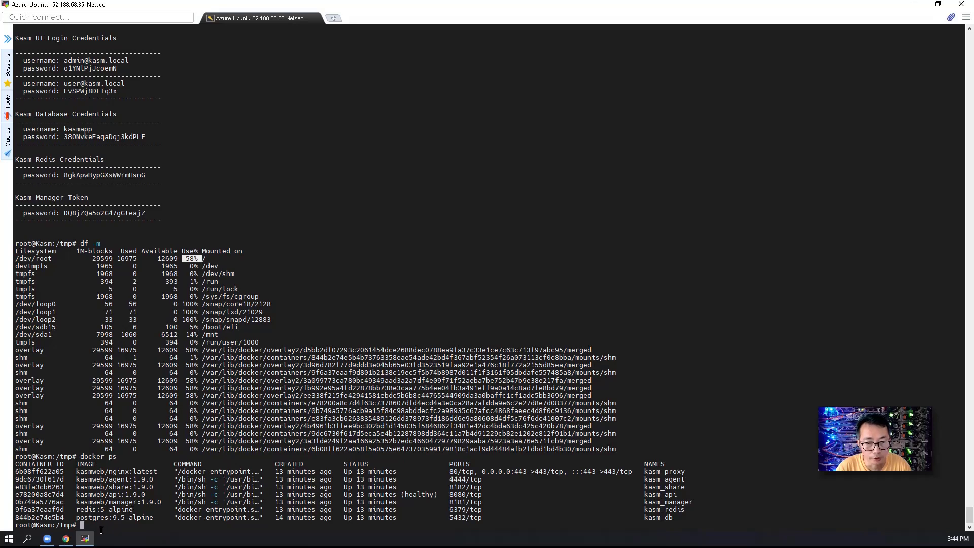
left_click(66, 538)
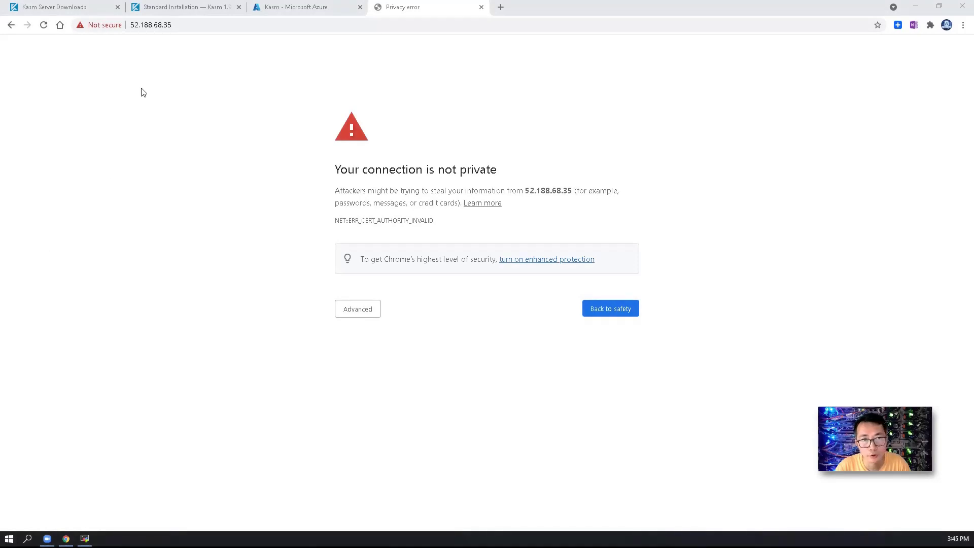
left_click(192, 26)
left_click(201, 26)
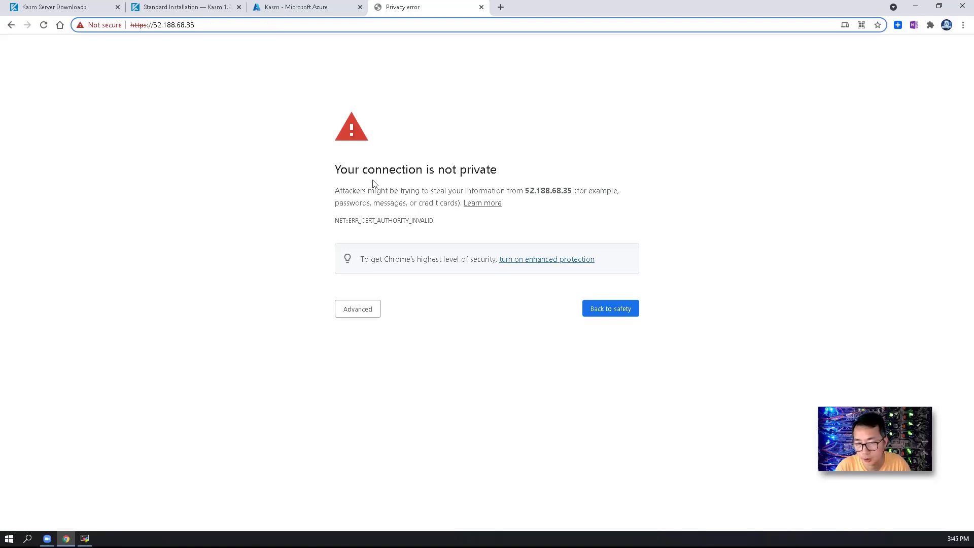
left_click(359, 310)
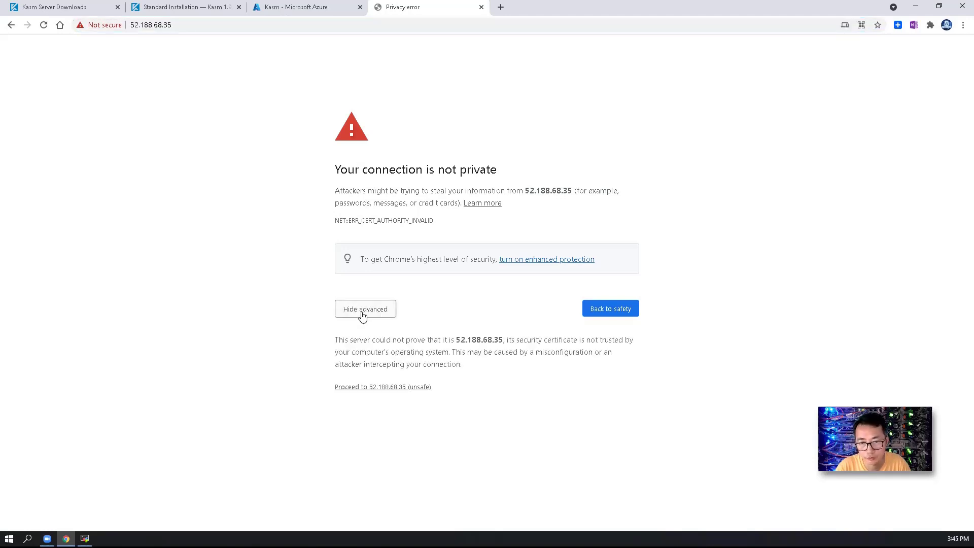
left_click(380, 388)
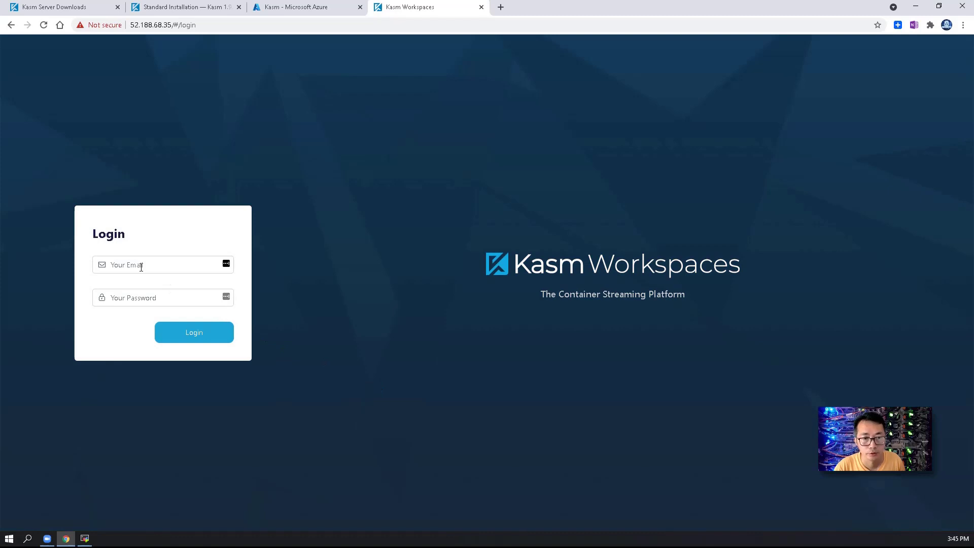
Step: Paste the admin e-mail and account password into the Kasm login form and log in
left_click(140, 265)
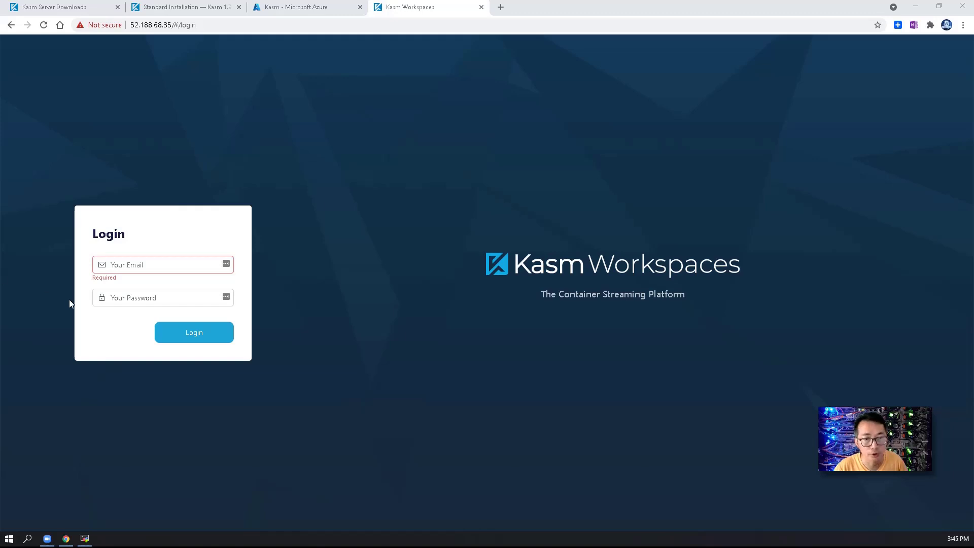
key("alt+Tab")
key("ctrl+v")
key("alt+Tab")
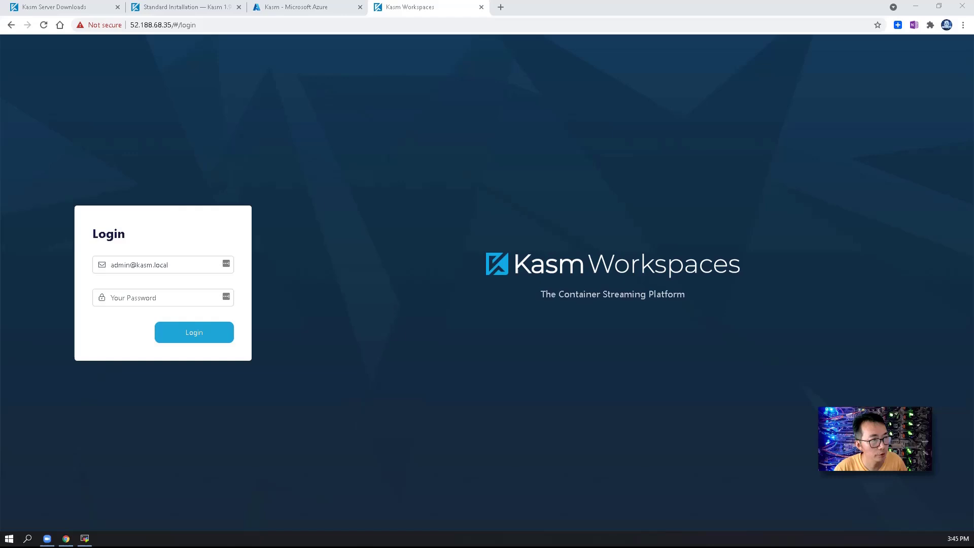
key("alt+Tab")
key("Tab")
key("ctrl+v")
left_click(185, 337)
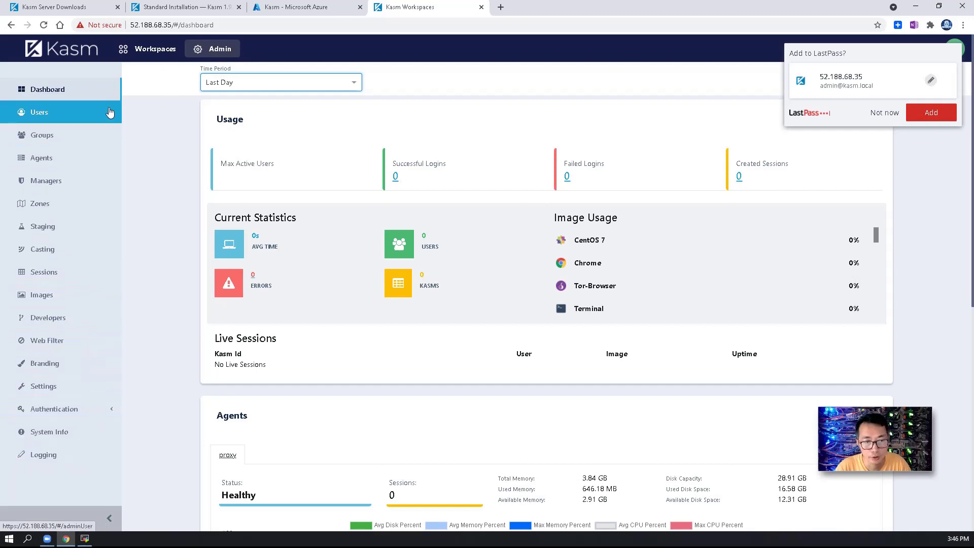
Step: Check the Sessions list, then view Users listing the admin and a standard user
left_click(94, 272)
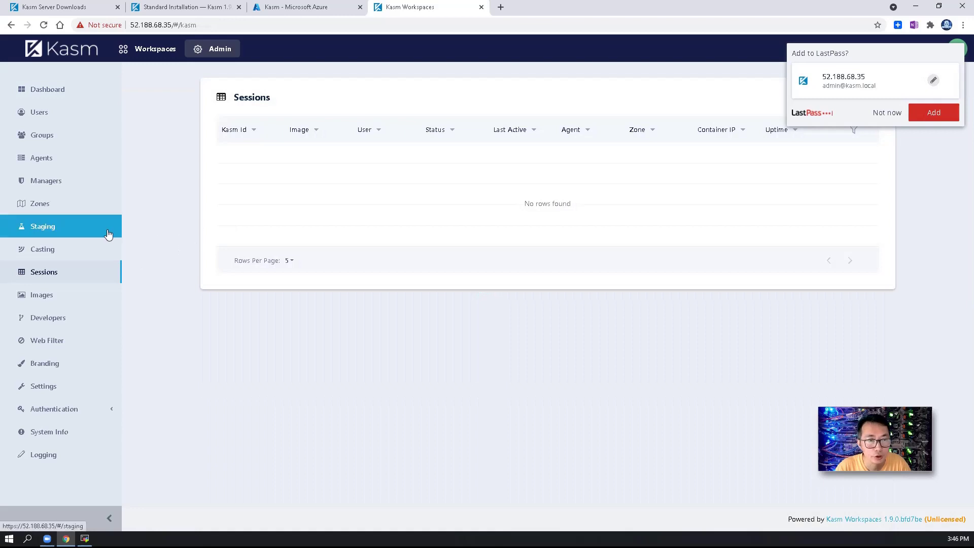
left_click(87, 118)
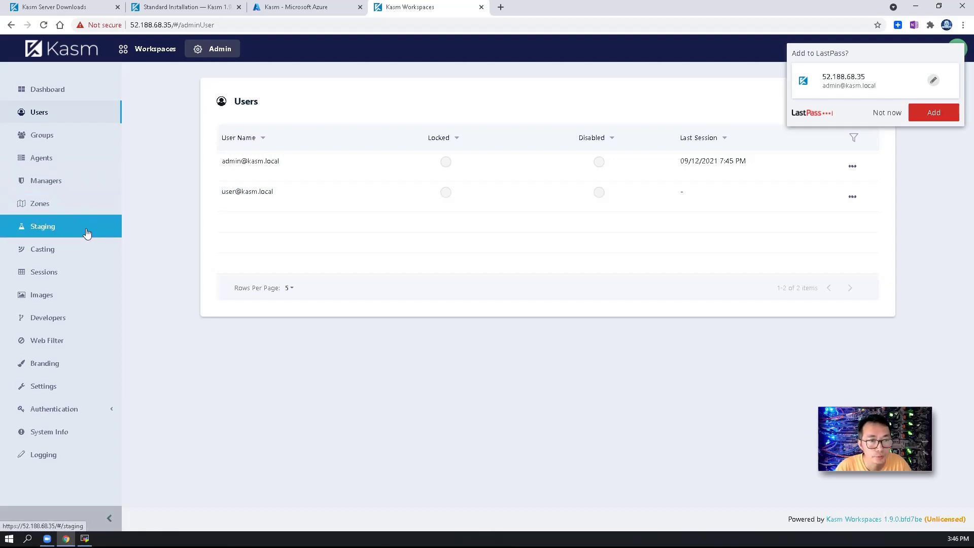
Step: Show more Images per page, scroll through the list, then go to the Workspaces dashboard
left_click(100, 304)
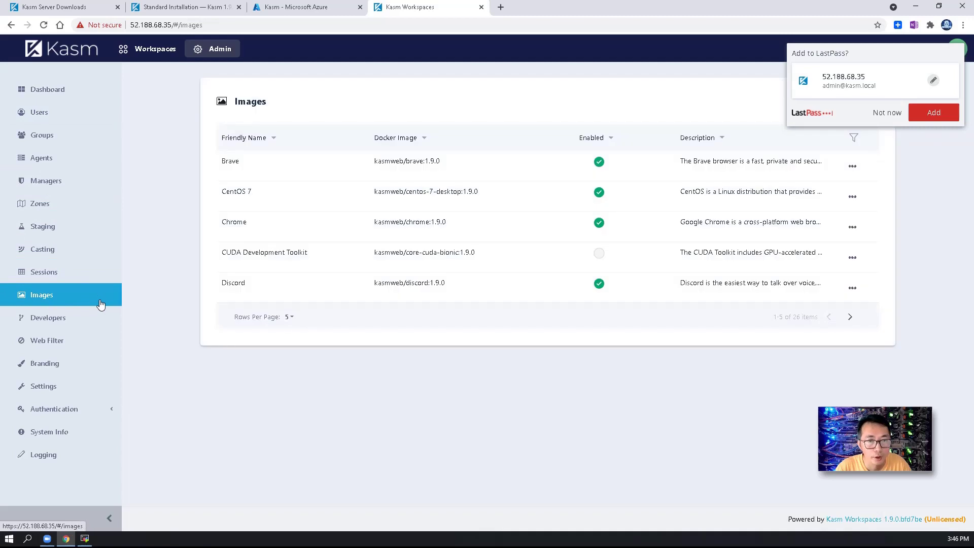
left_click(290, 317)
left_click(300, 358)
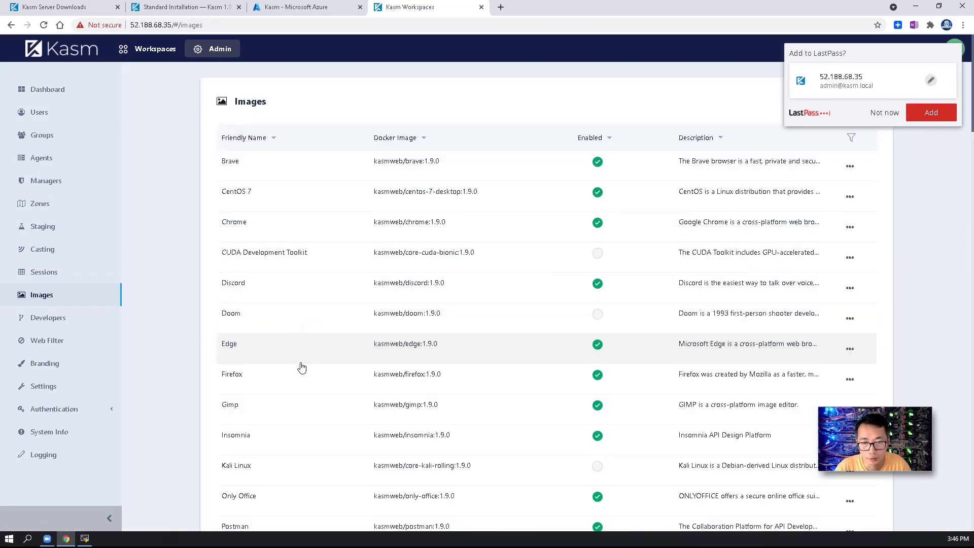
scroll(306, 287, "down", 8)
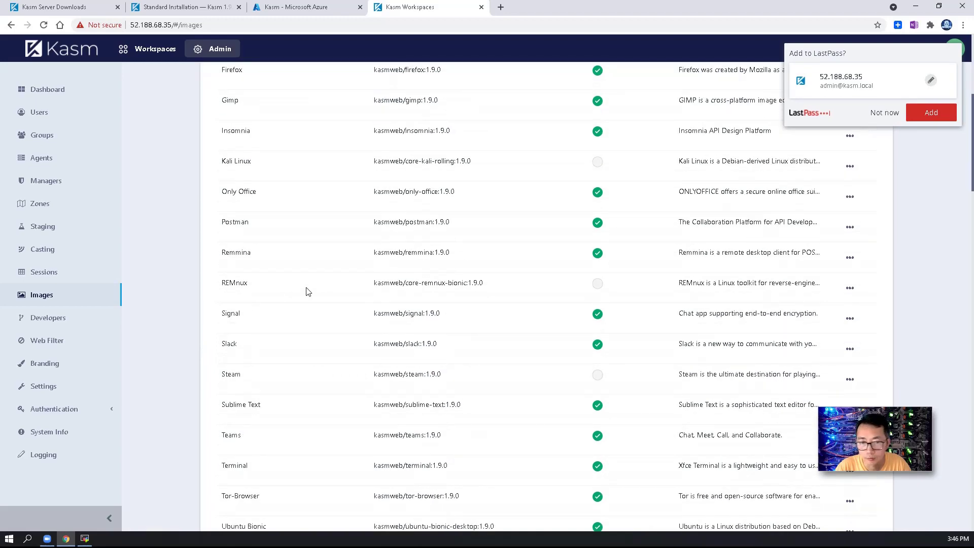
scroll(306, 292, "down", 2)
scroll(306, 292, "up", 8)
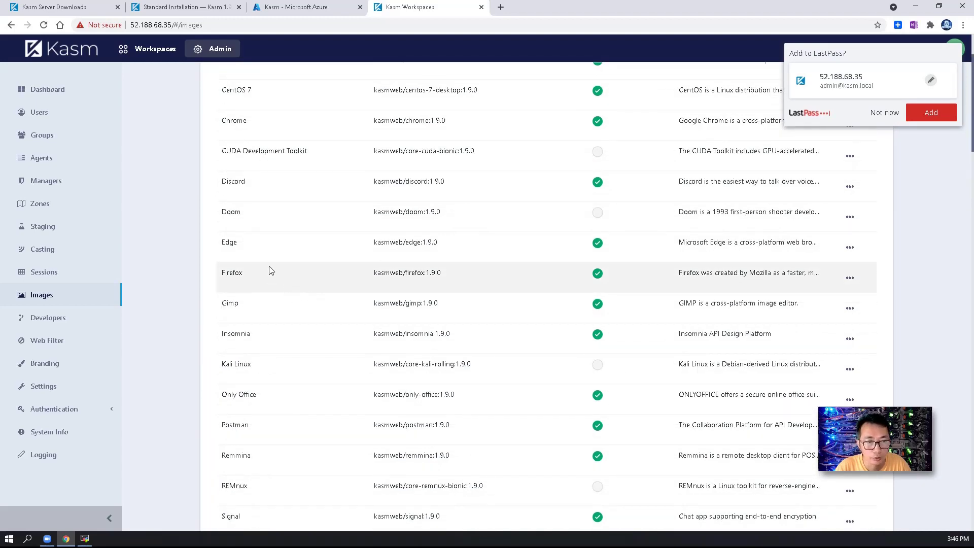
scroll(181, 286, "up", 3)
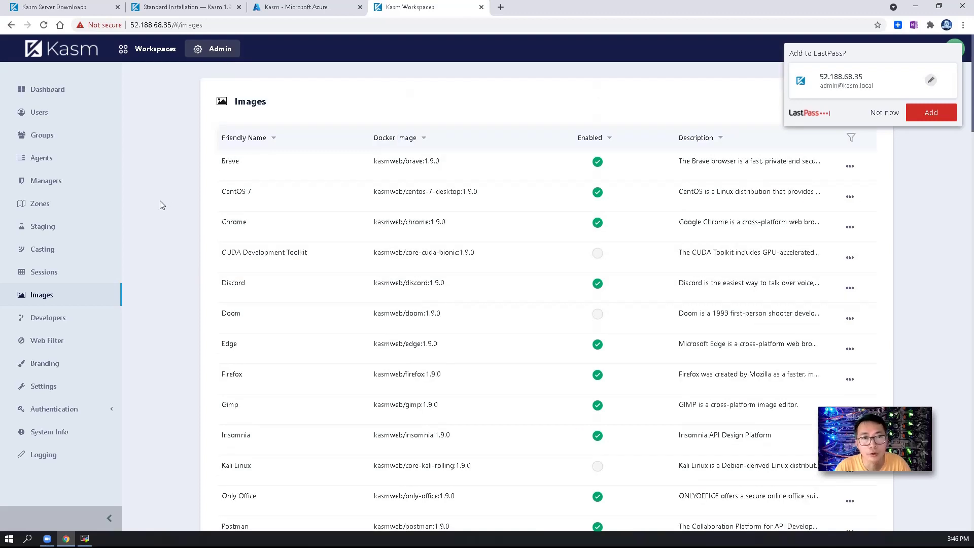
scroll(160, 200, "down", 3)
left_click(145, 48)
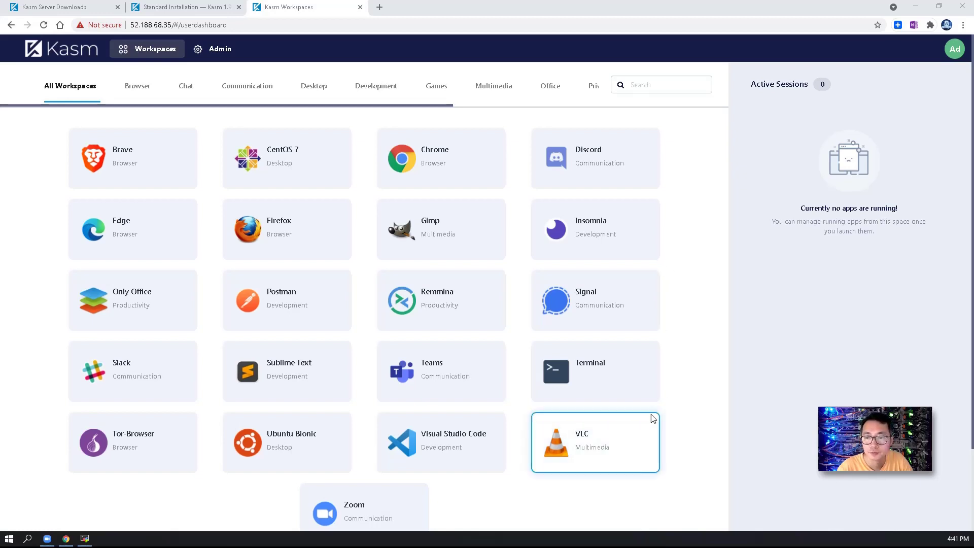
Step: Launch an Ubuntu Bionic session and dismiss the Tips dialog with Got it
left_click(298, 376)
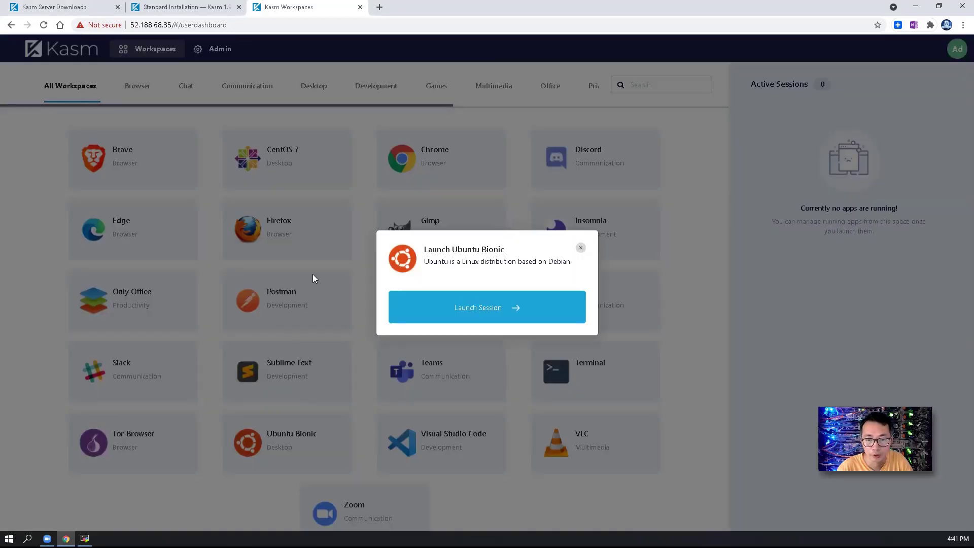
left_click(474, 311)
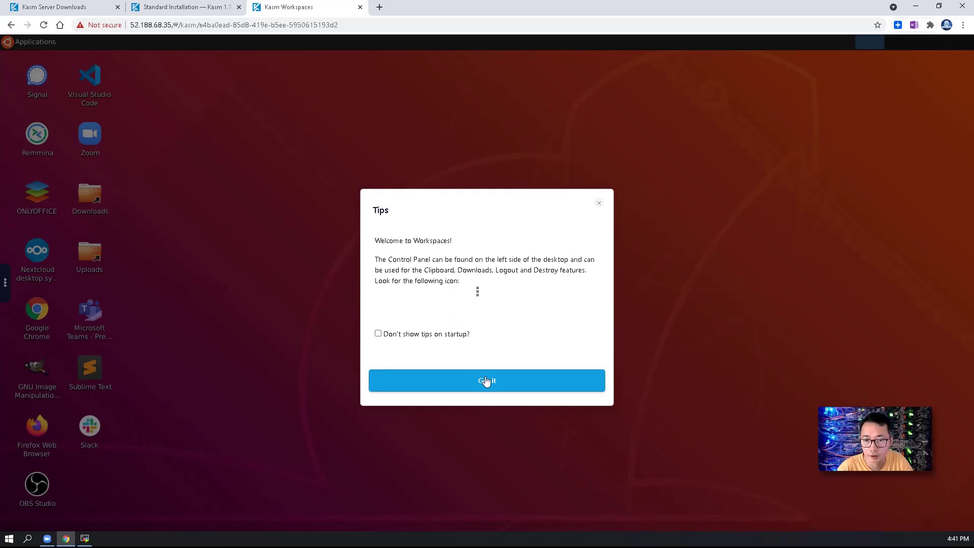
left_click(488, 382)
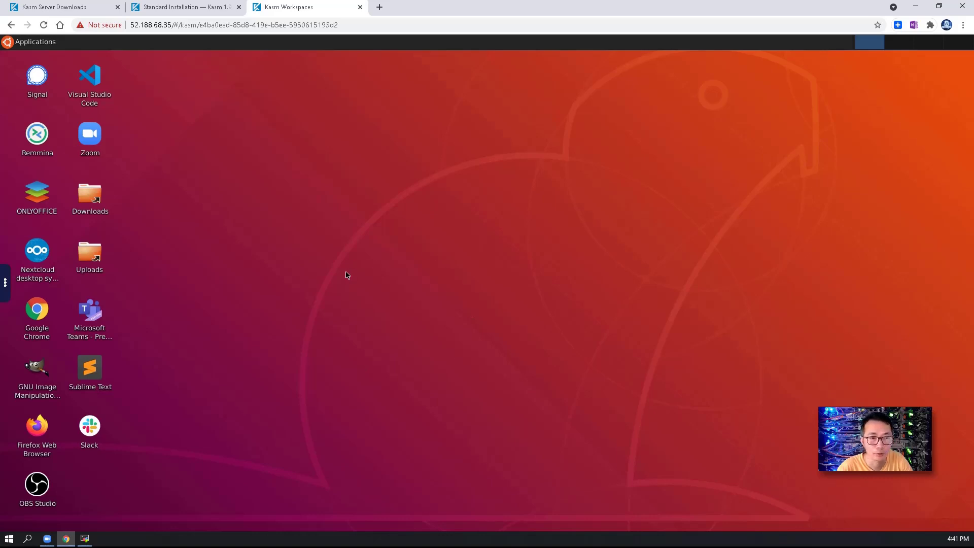
Step: In the remote desktop, open and maximise Chrome, load 51sec.org and scroll its posts
double_click(37, 310)
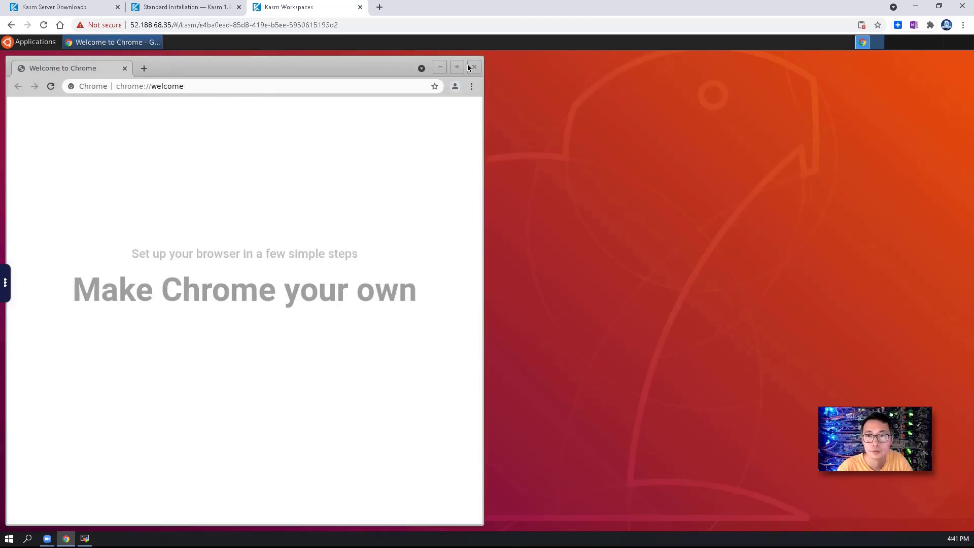
double_click(405, 71)
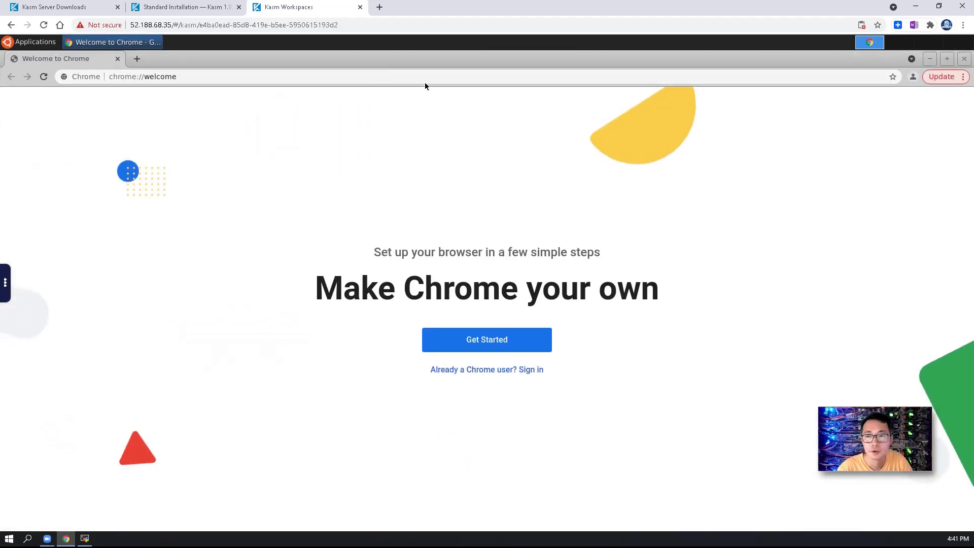
left_click(390, 72)
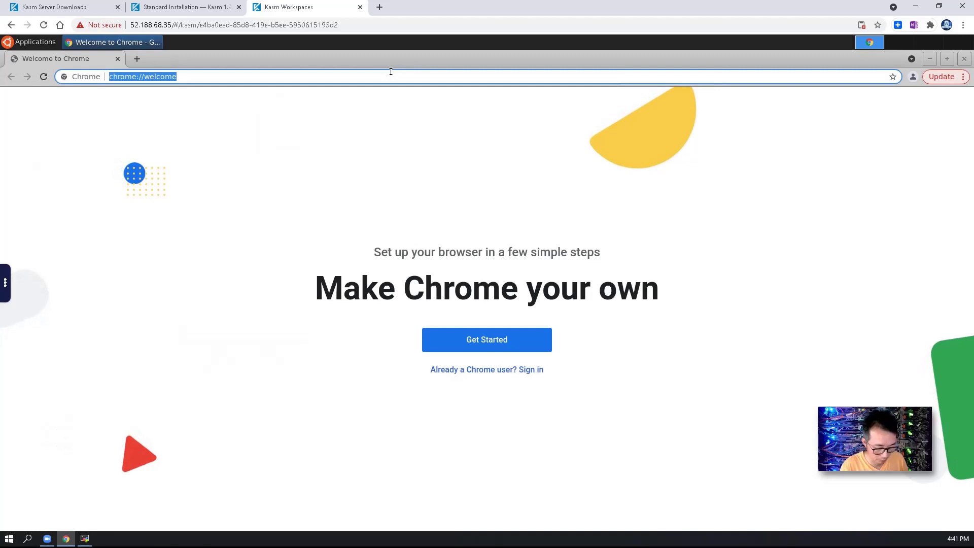
type("51sec.or")
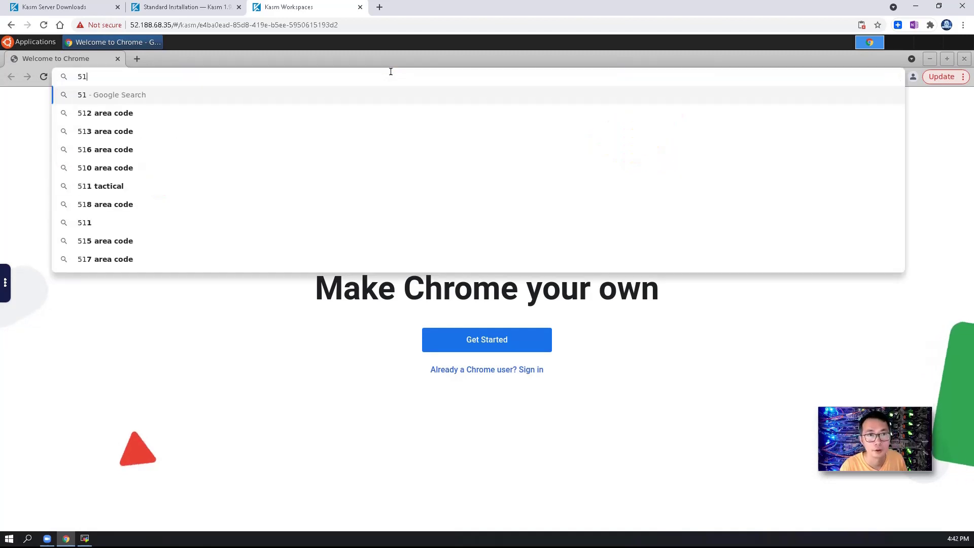
type("g")
key("Return")
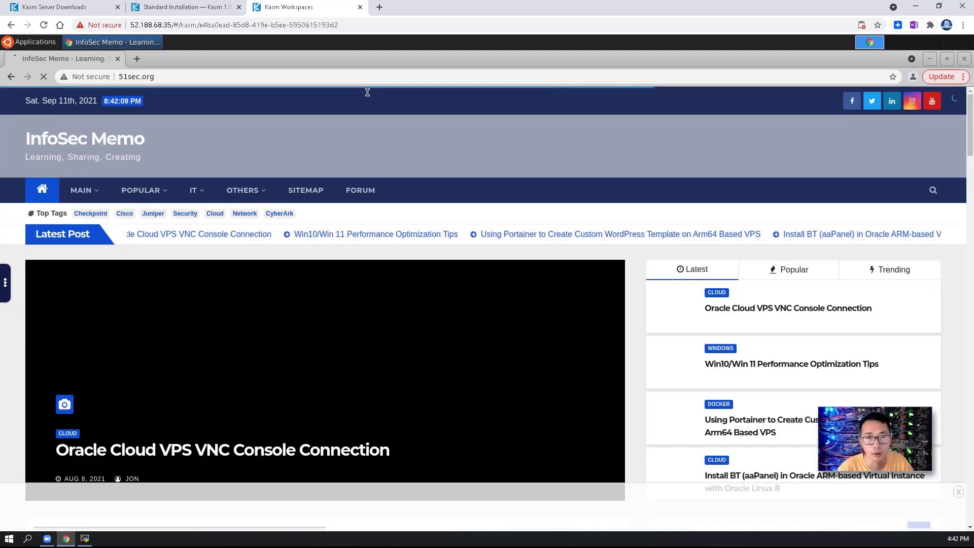
scroll(457, 256, "down", 10)
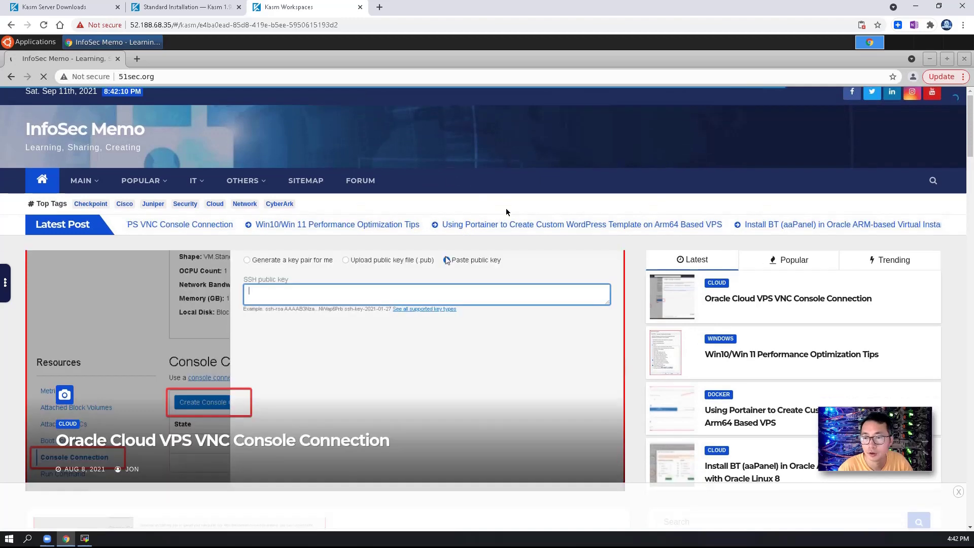
scroll(501, 345, "down", 20)
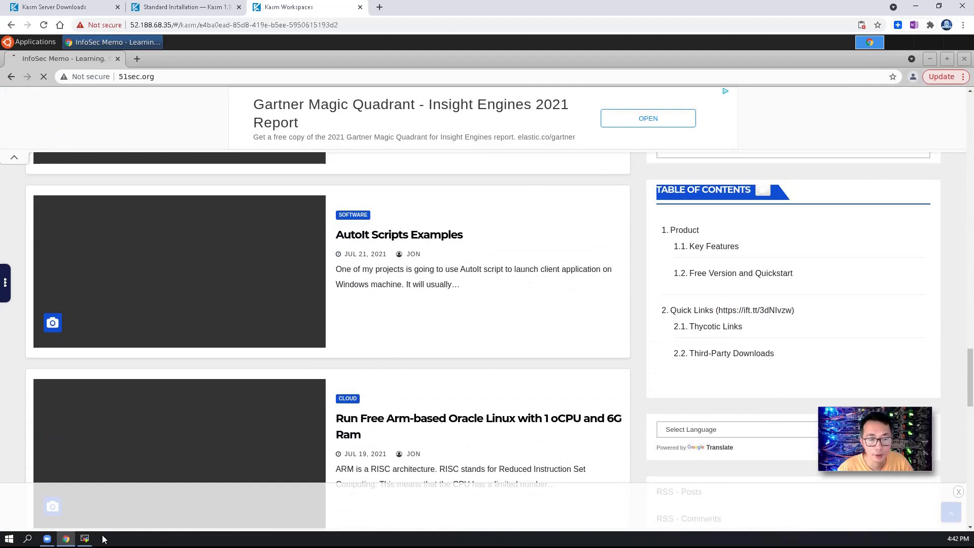
Step: Run top in the MobaXterm SSH session and highlight the free swap value
left_click(84, 538)
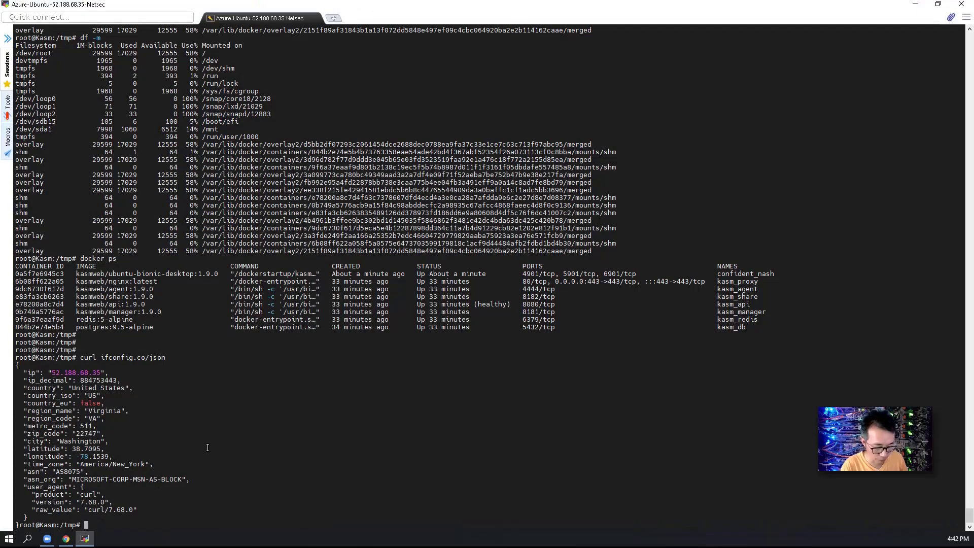
type("top")
key("Return")
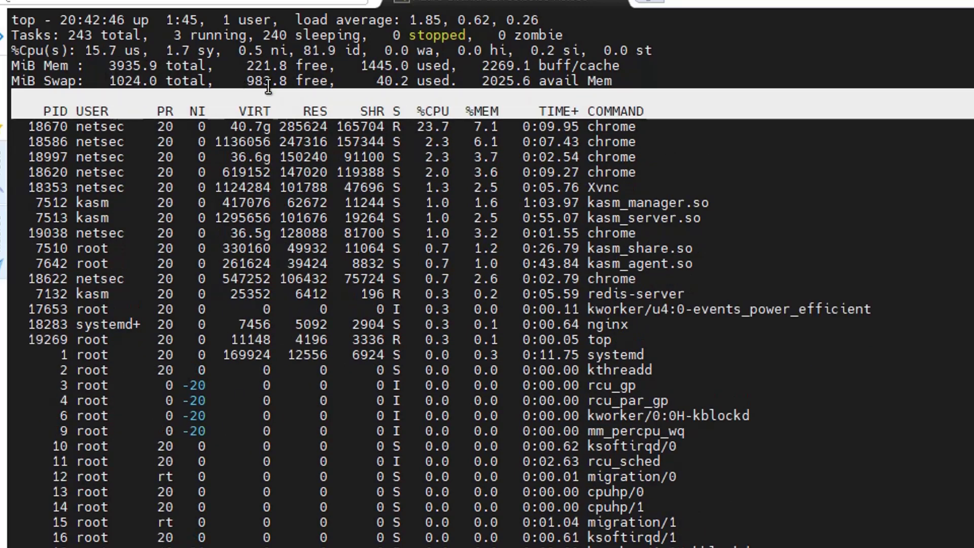
double_click(310, 81)
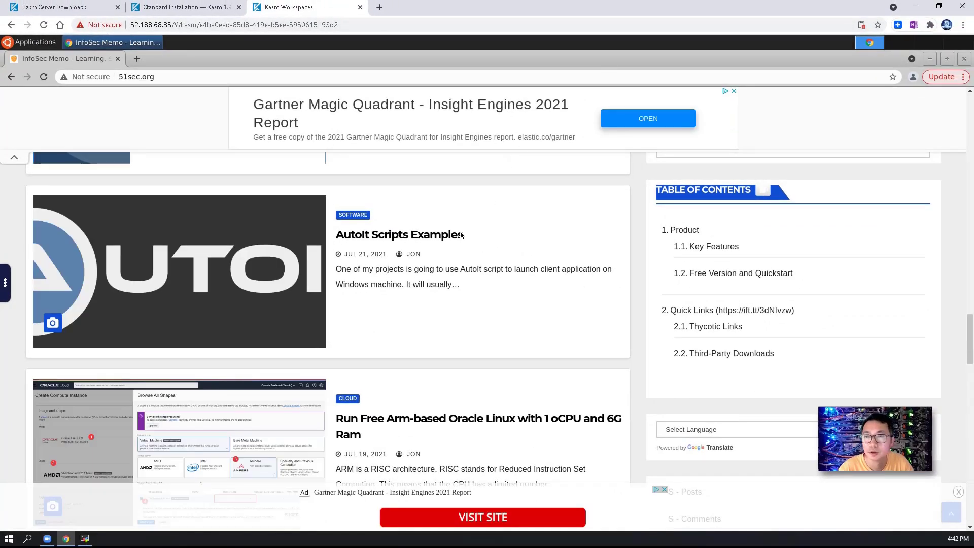
Step: Search for 'yout' in the remote Chrome and open the YouTube site
left_click(327, 77)
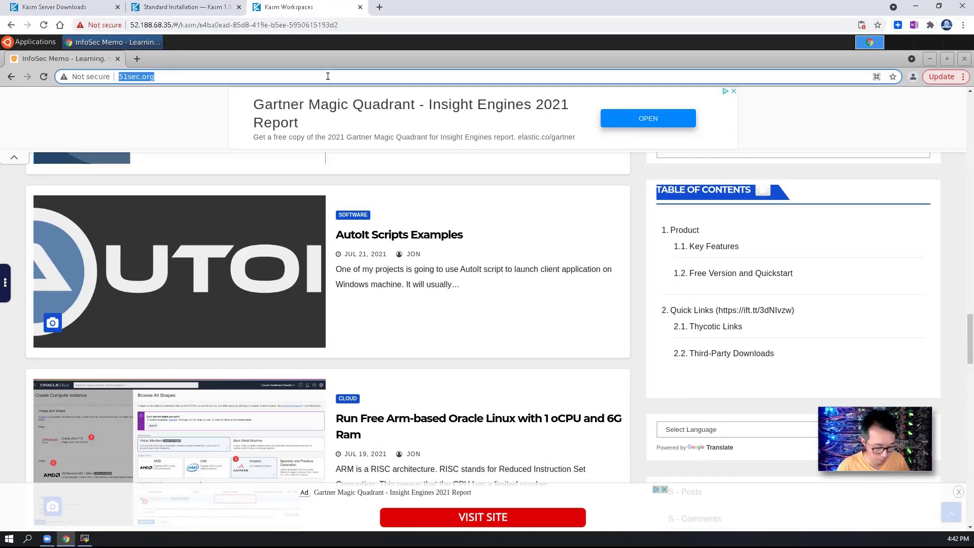
type("youtuvb")
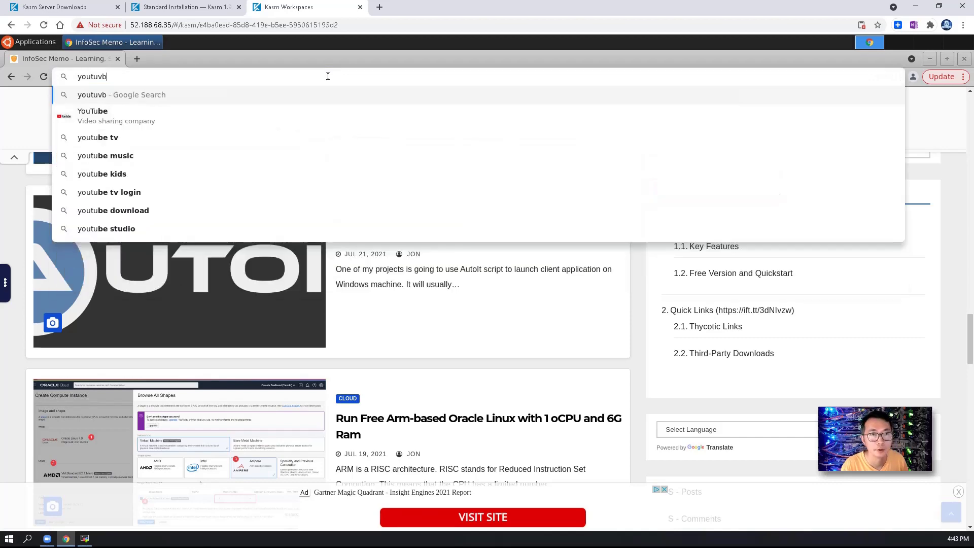
key("BackSpace")
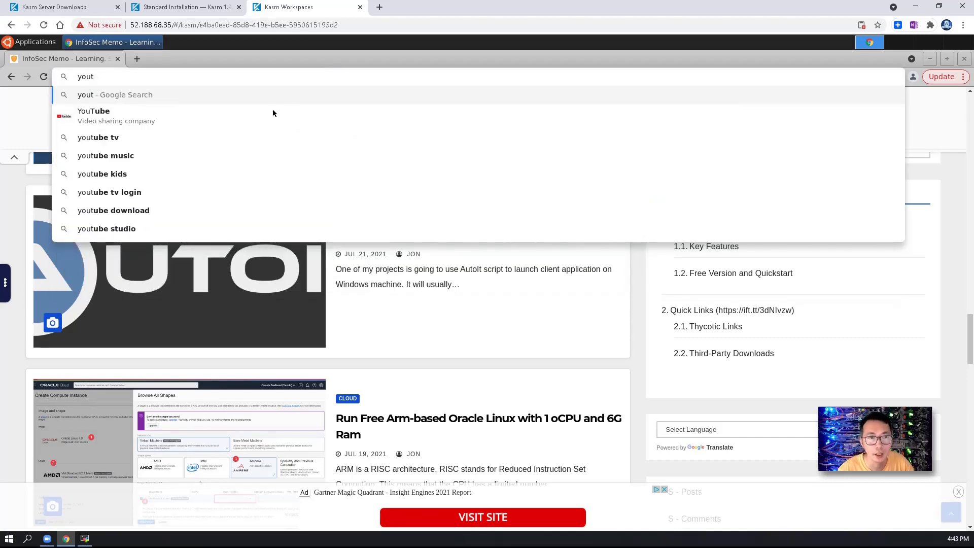
left_click(265, 117)
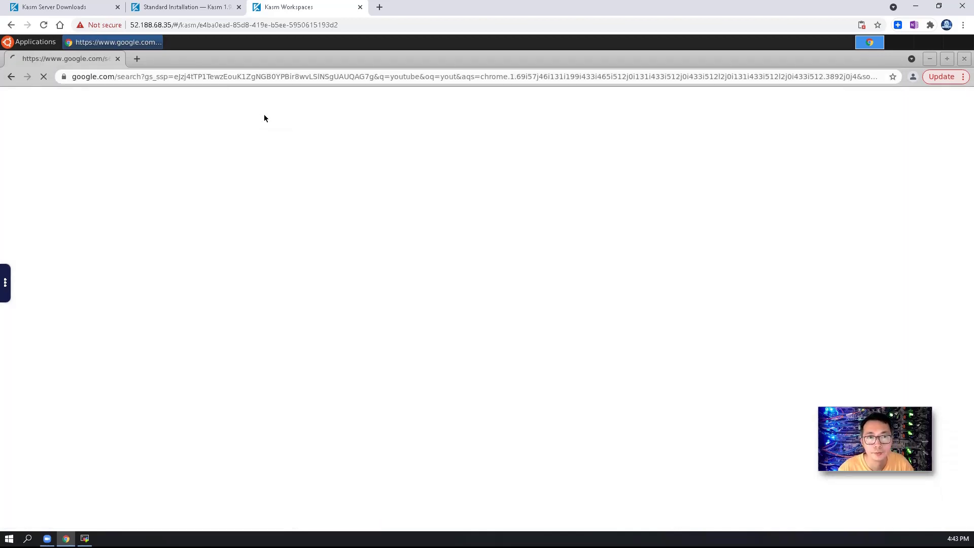
left_click(108, 199)
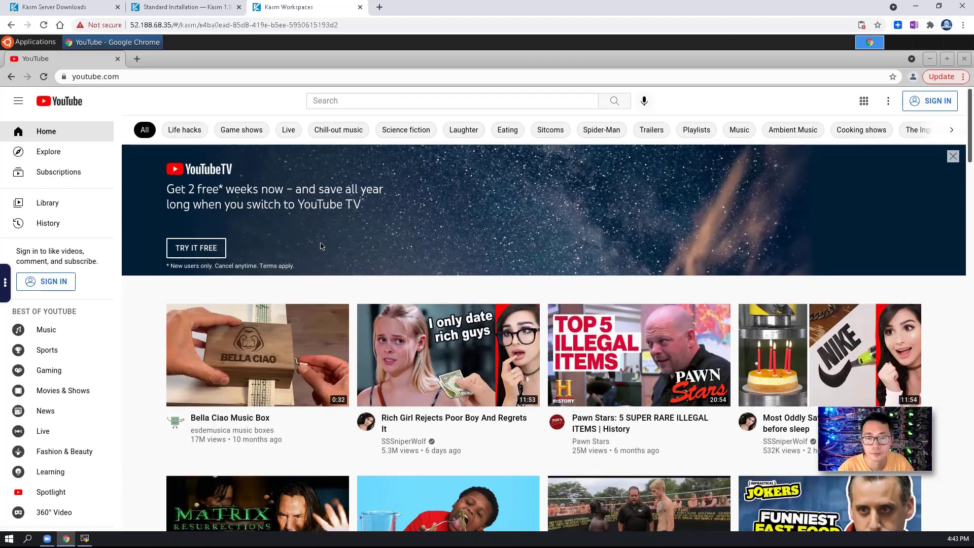
Step: Play The Matrix Resurrections trailer, view it full screen with Settings, then exit and pause
mouse_move(630, 338)
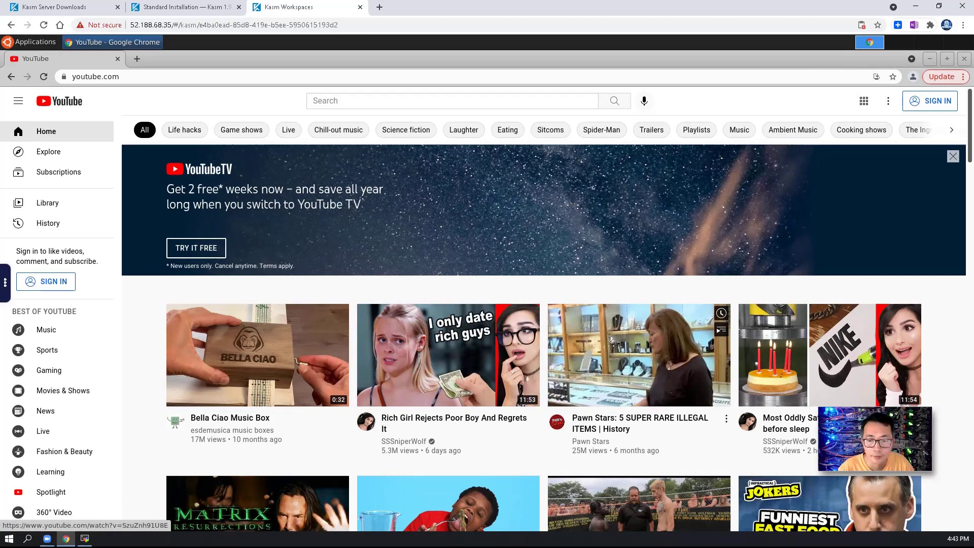
scroll(257, 487, "down", 3)
left_click(260, 435)
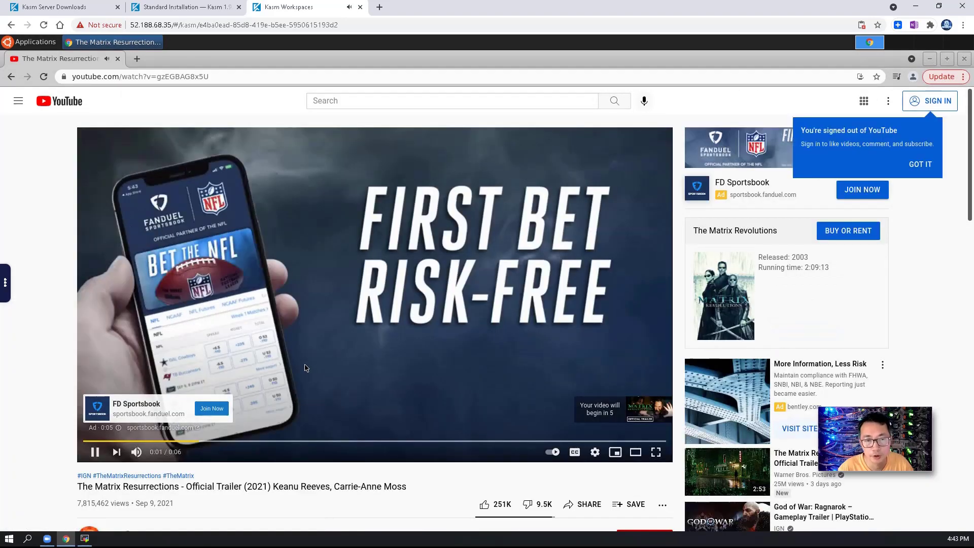
left_click(5, 283)
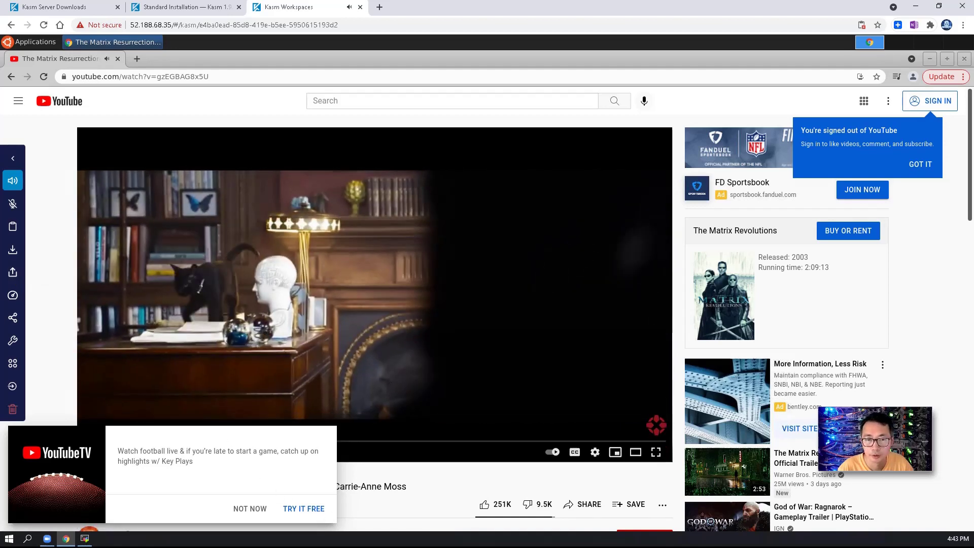
left_click(658, 453)
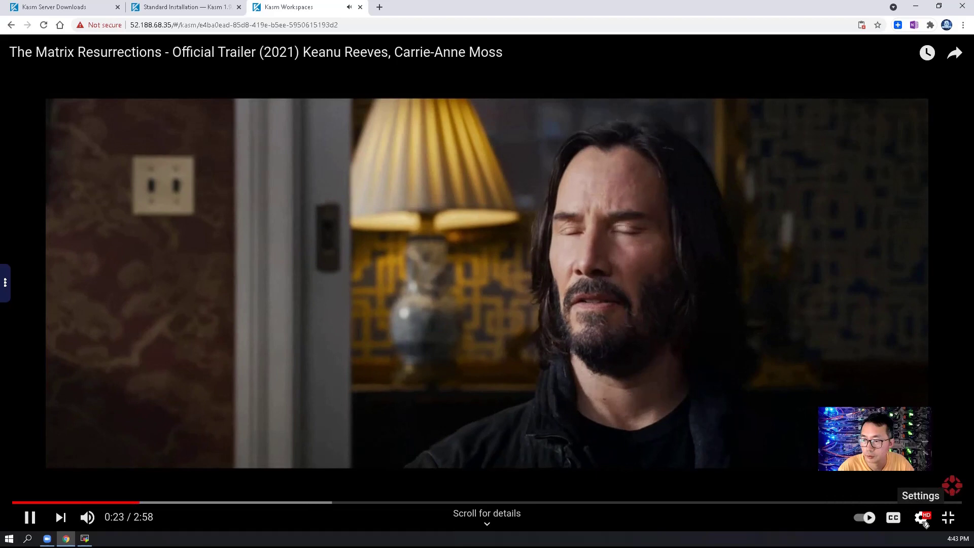
left_click(922, 519)
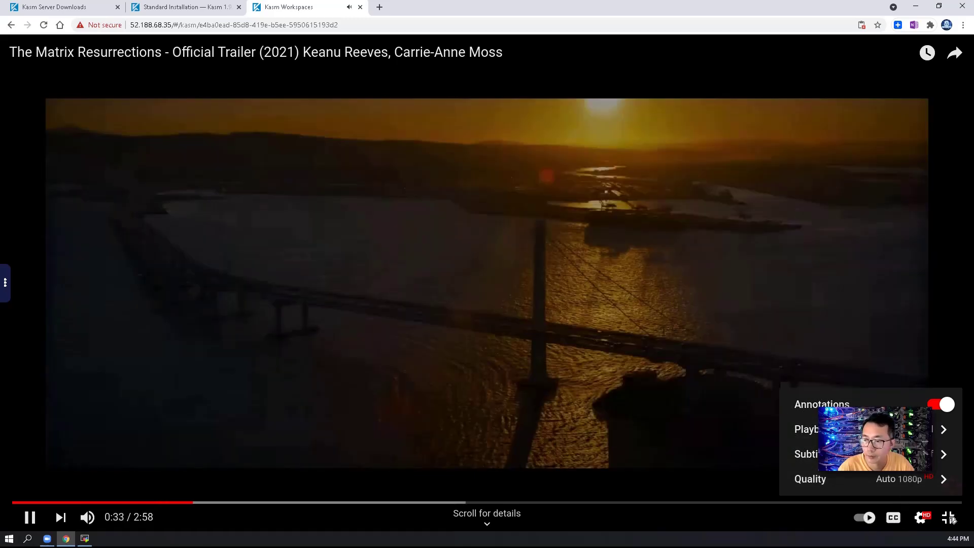
left_click(947, 516)
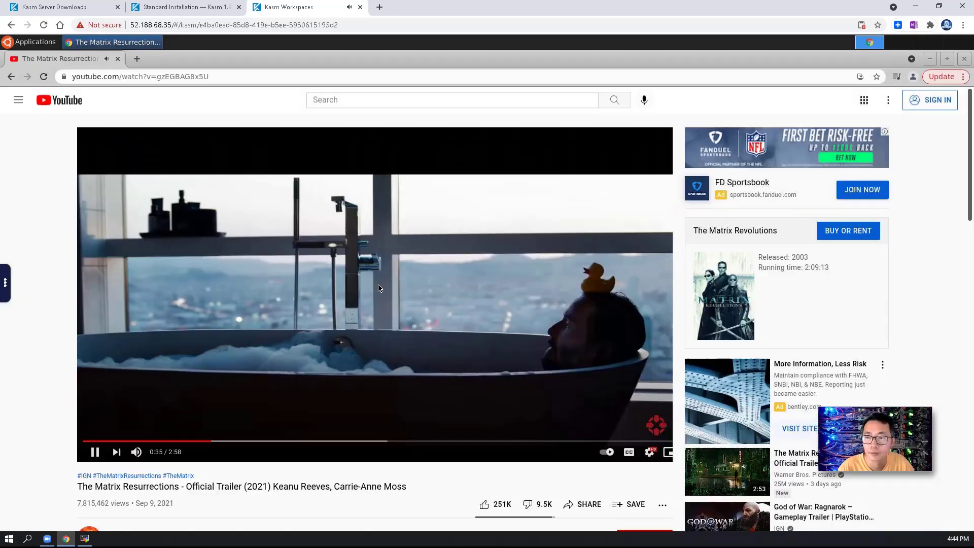
left_click(378, 288)
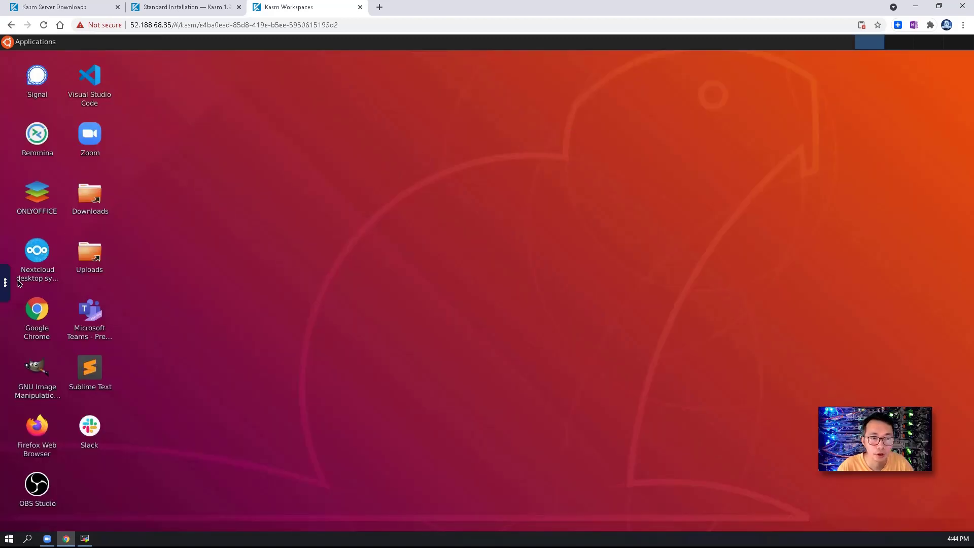
Step: Delete the Ubuntu Bionic session from the Kasm side panel and go to Admin
left_click(6, 282)
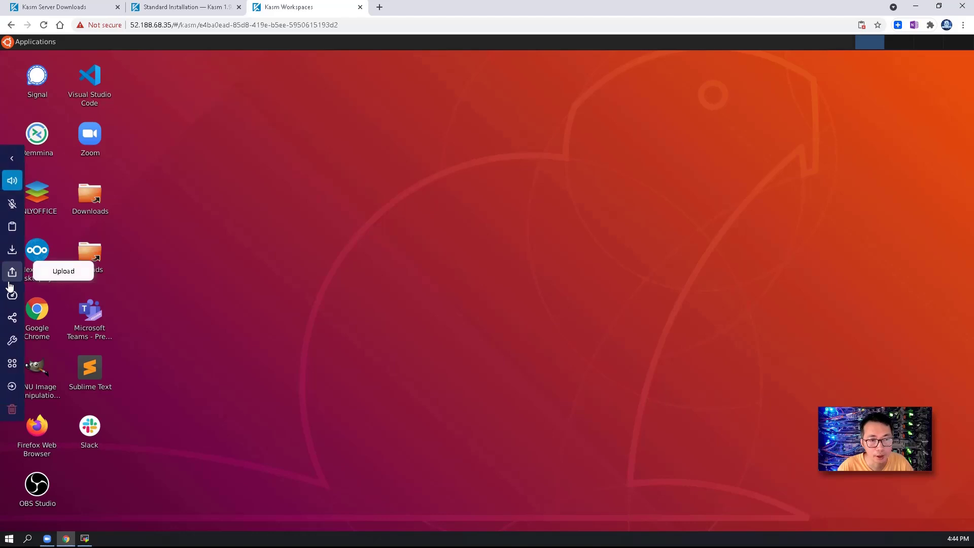
left_click(12, 409)
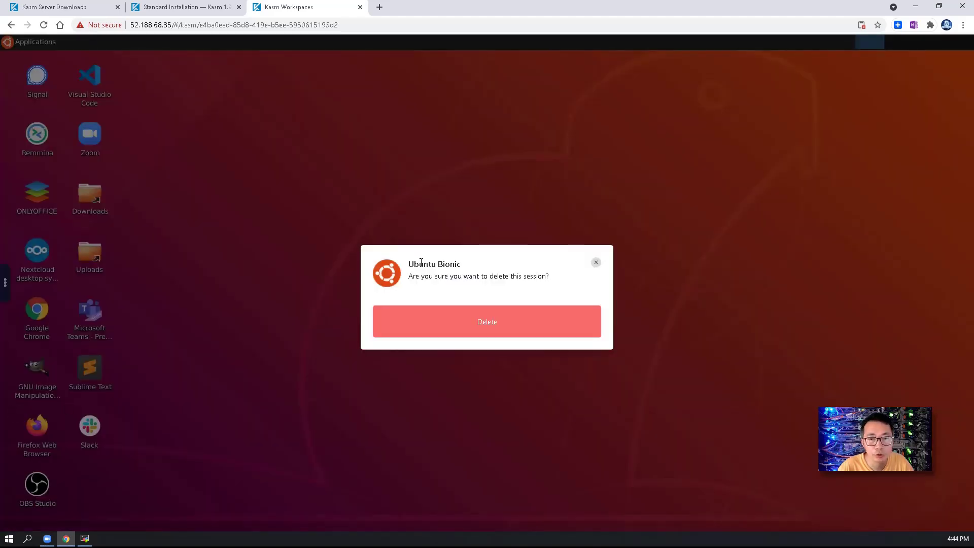
left_click(545, 329)
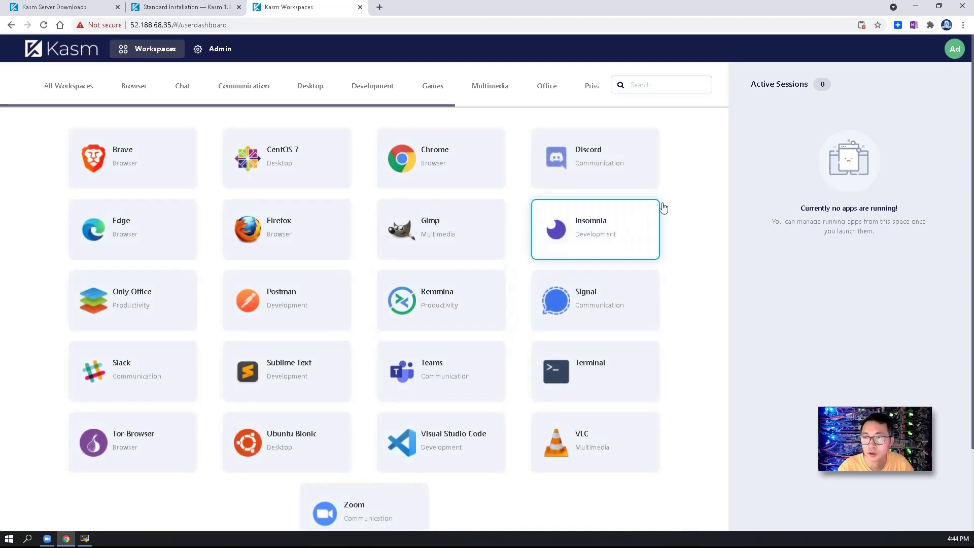
left_click(212, 48)
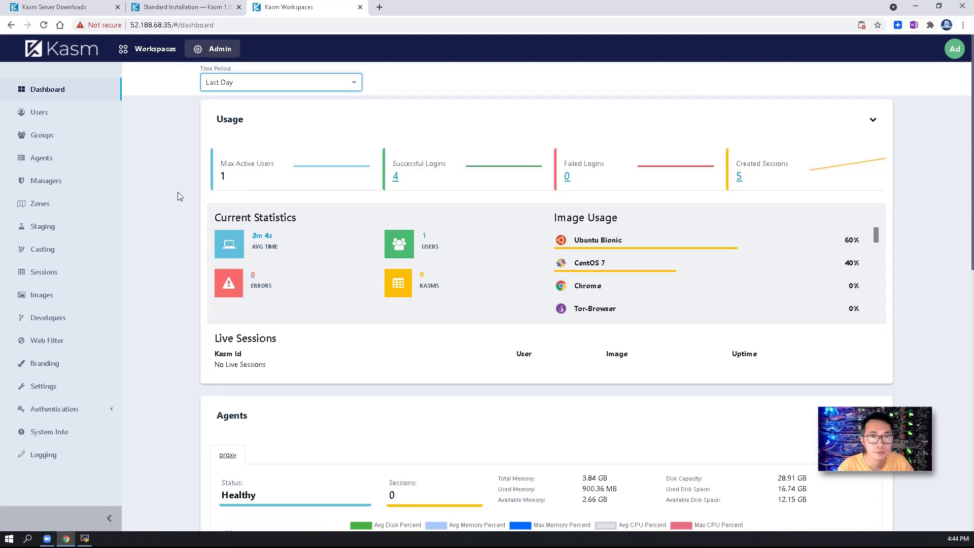
Step: Review the Users list, then return to the Workspaces catalogue with 0 sessions
left_click(105, 122)
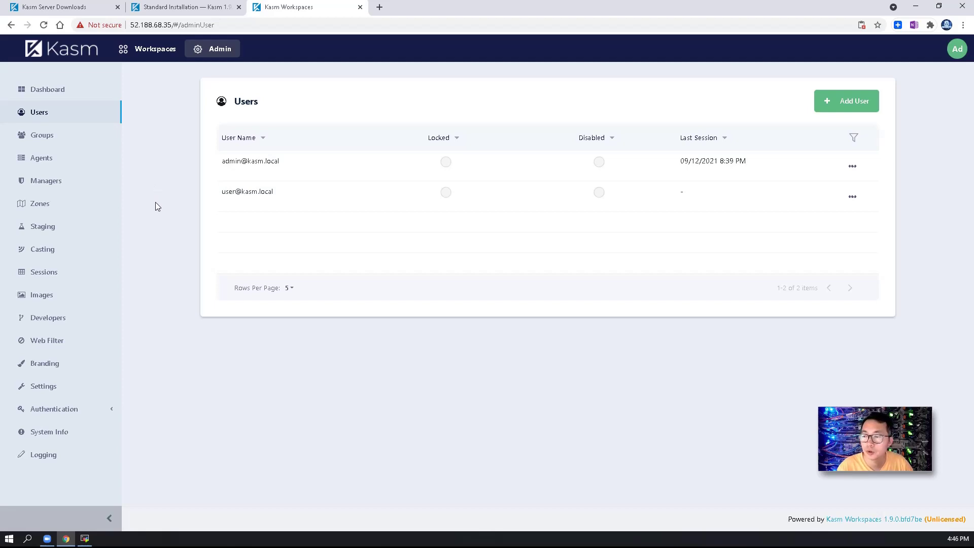
left_click(158, 50)
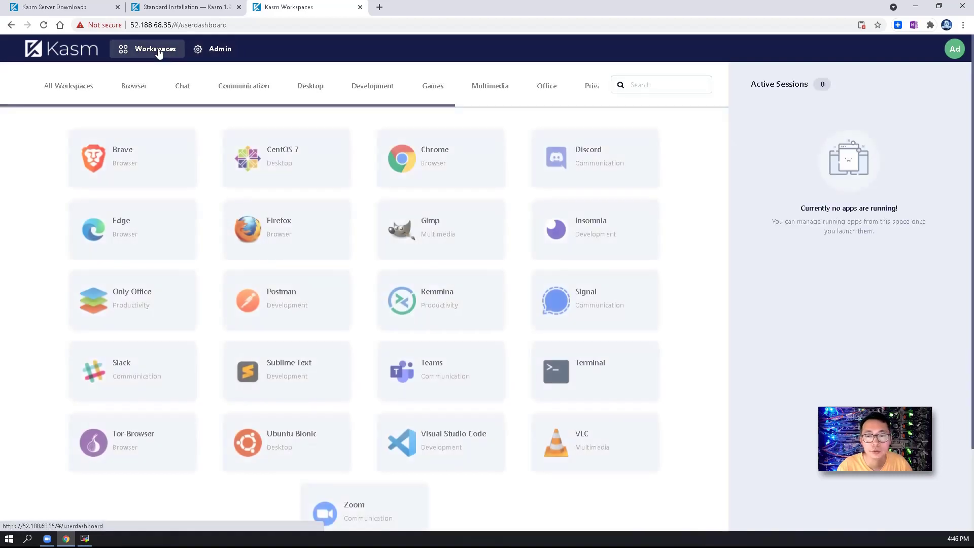